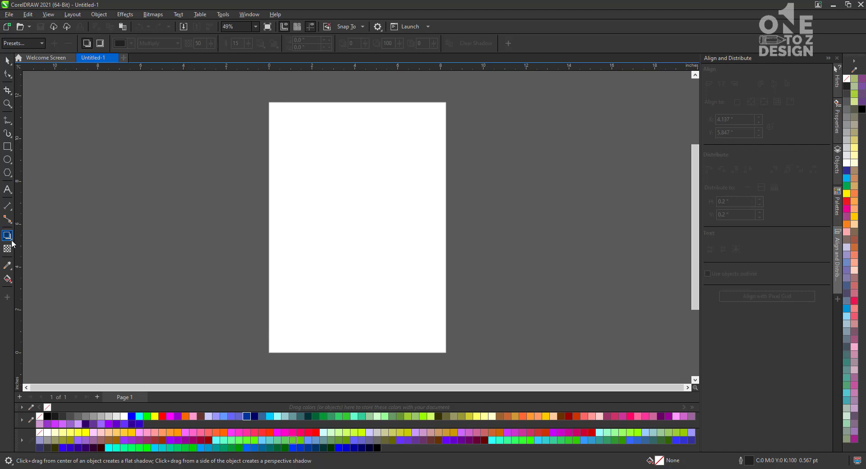
click(11, 242)
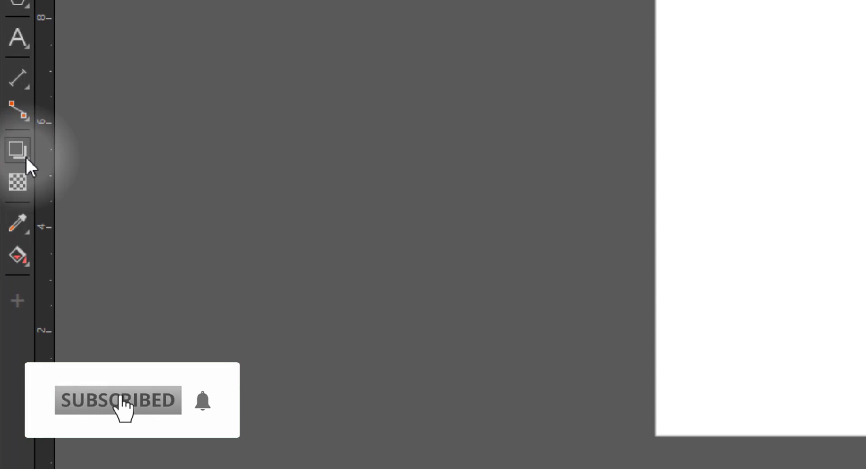
click(25, 156)
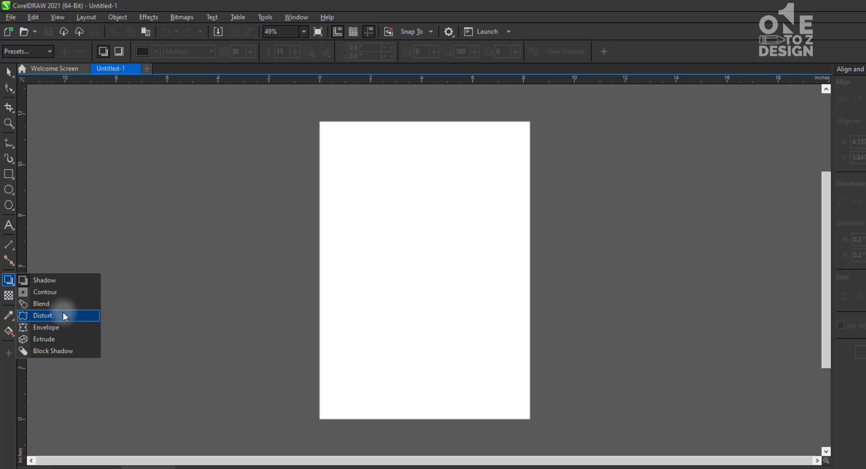
Draw a rectangle about 3.03 by 2.91 inches in the upper-left area of the page
click(9, 73)
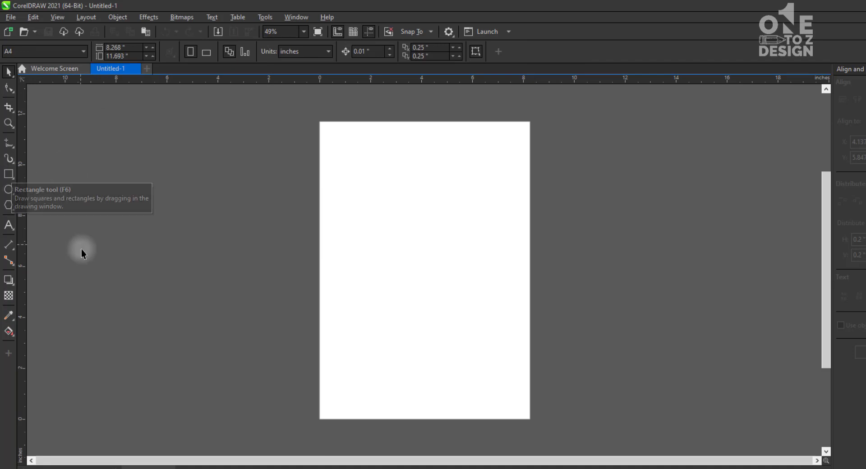
click(8, 174)
drag(336, 143, 413, 217)
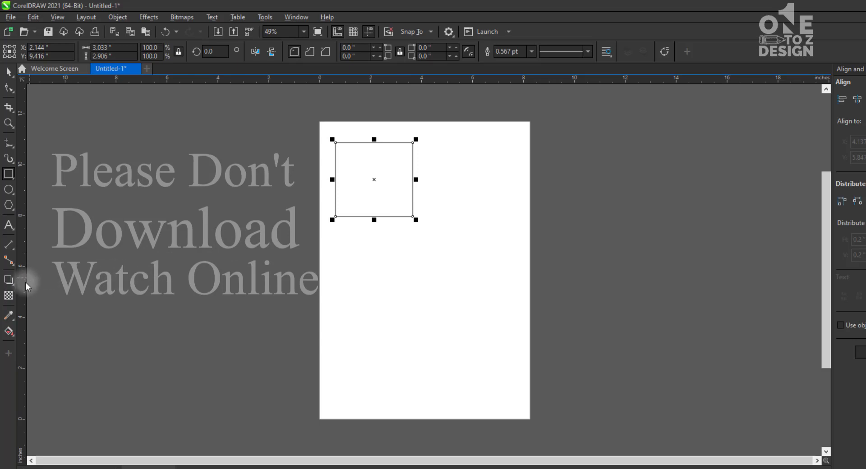
Apply a push and pull distortion to the rectangle with the Distort tool, pulling its corners outward to an amplitude of 200
click(15, 288)
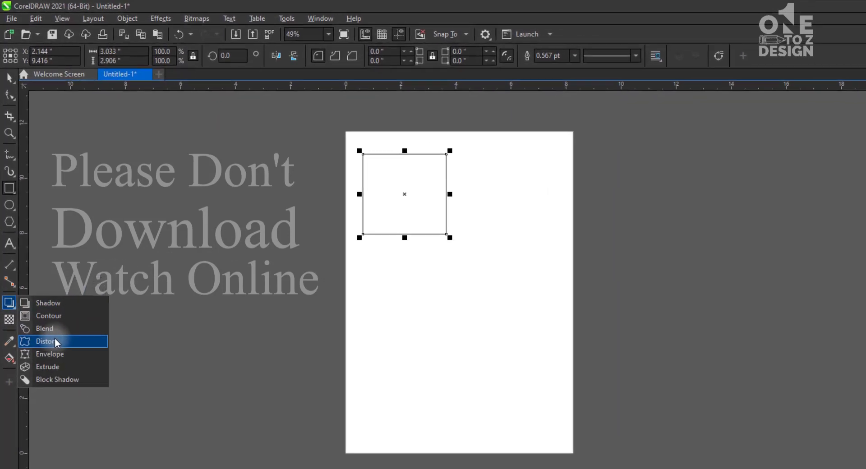
click(52, 317)
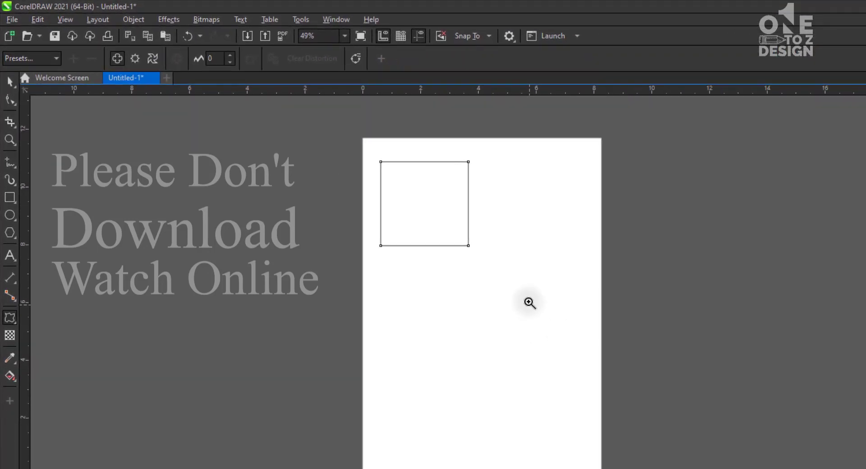
drag(530, 303, 279, 114)
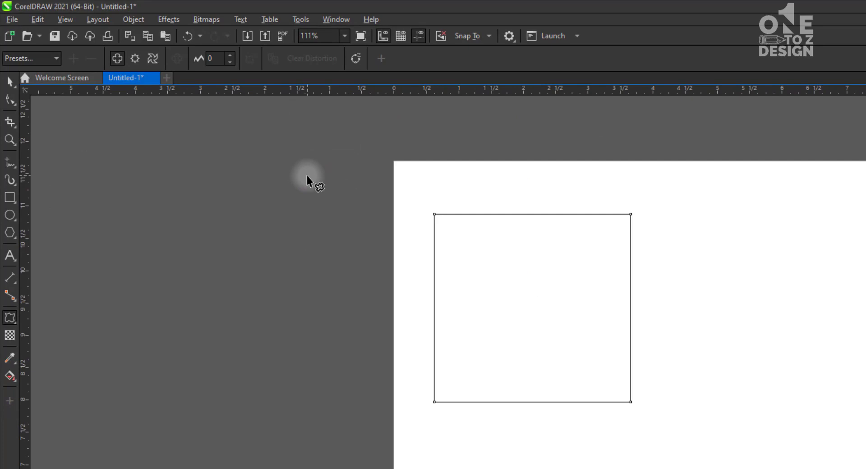
click(13, 322)
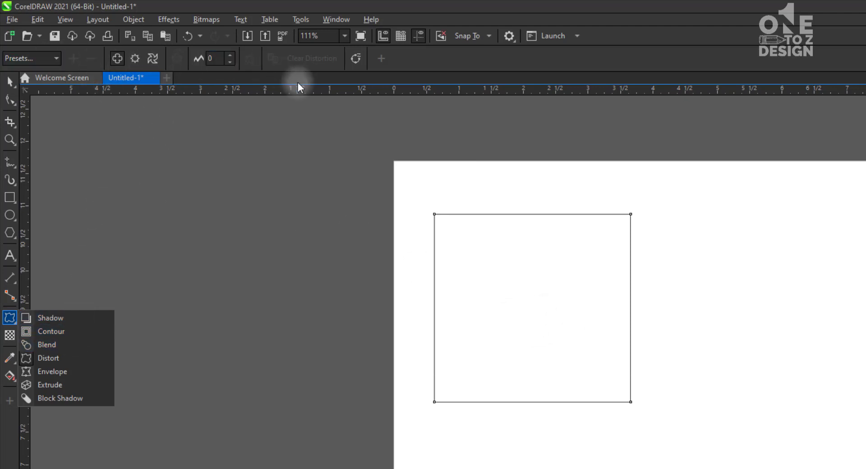
click(353, 266)
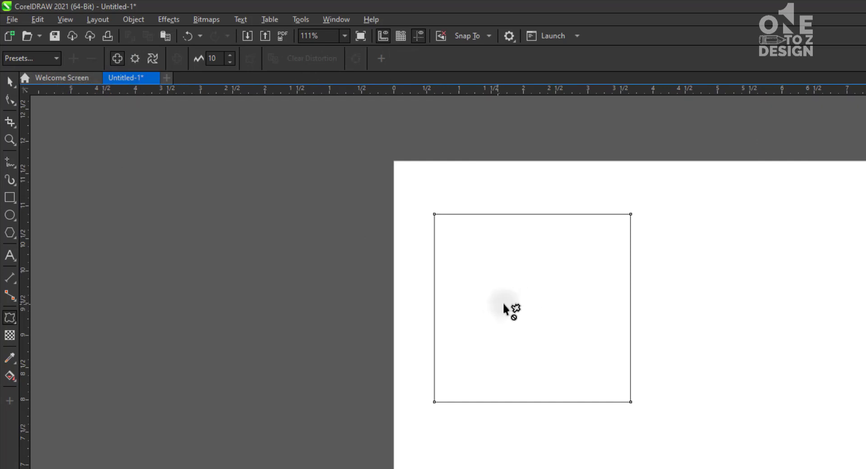
click(513, 308)
drag(513, 307, 584, 305)
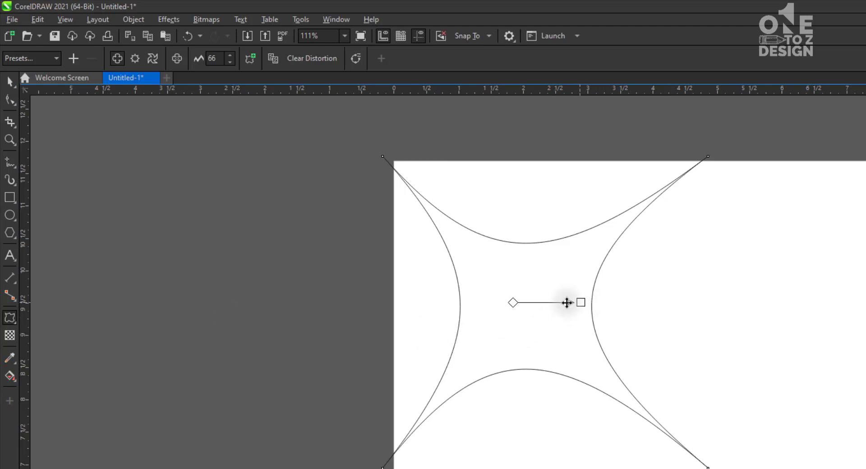
drag(581, 303, 640, 302)
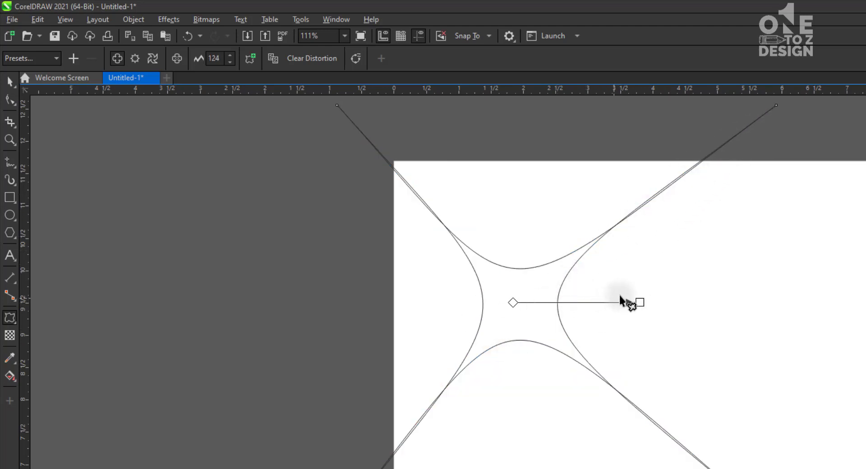
drag(640, 302, 747, 297)
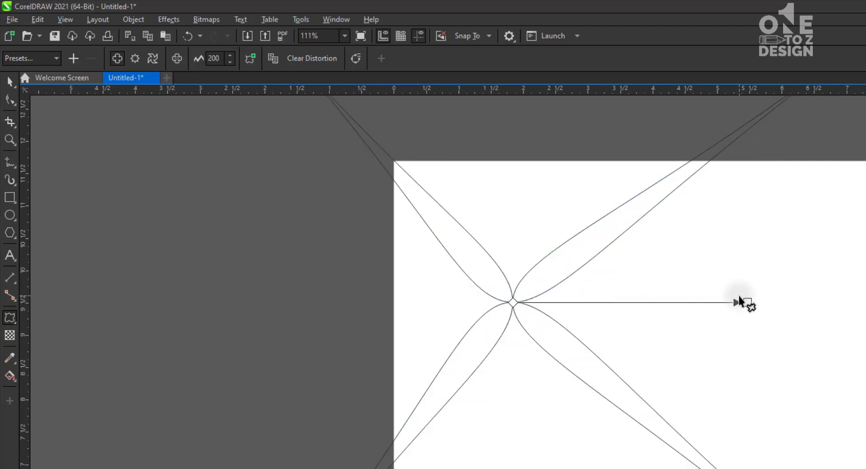
Reduce the shape's push and pull distortion to an amplitude of about 23
scroll(454, 216, down, 2)
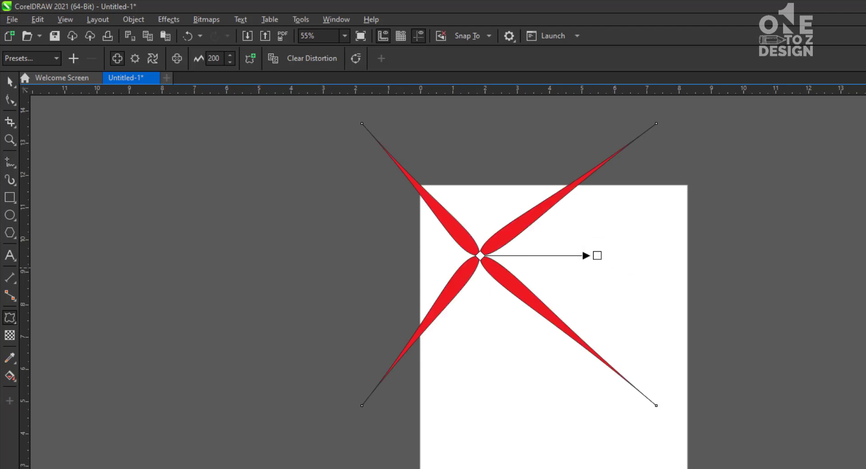
drag(597, 256, 477, 247)
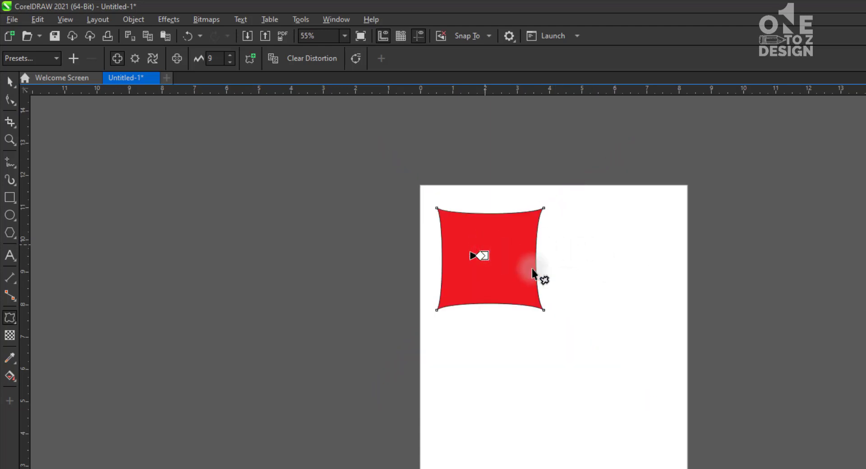
key(F2)
drag(386, 167, 614, 350)
drag(451, 309, 483, 307)
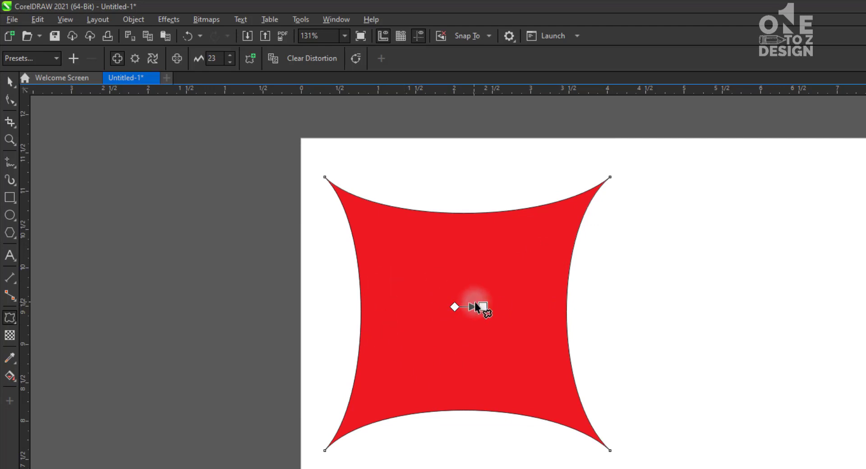
Reverse the push and pull distortion into a four-petal flower shape with an amplitude of about -90
drag(482, 307, 358, 307)
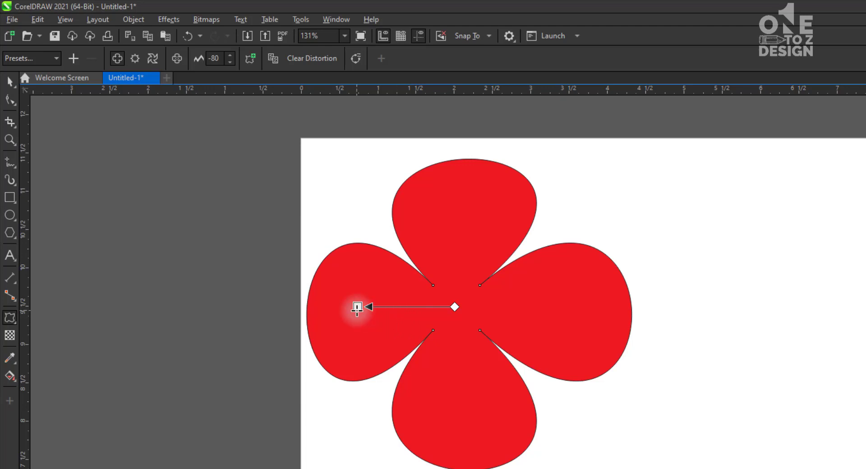
drag(357, 307, 430, 317)
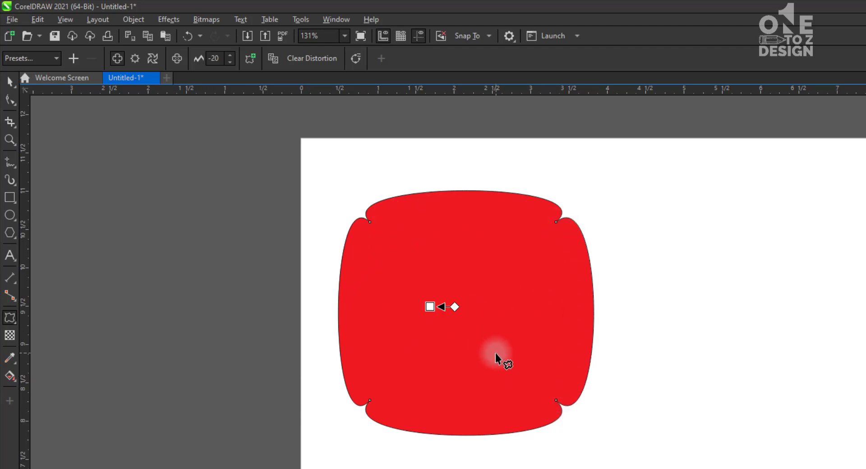
drag(434, 307, 344, 298)
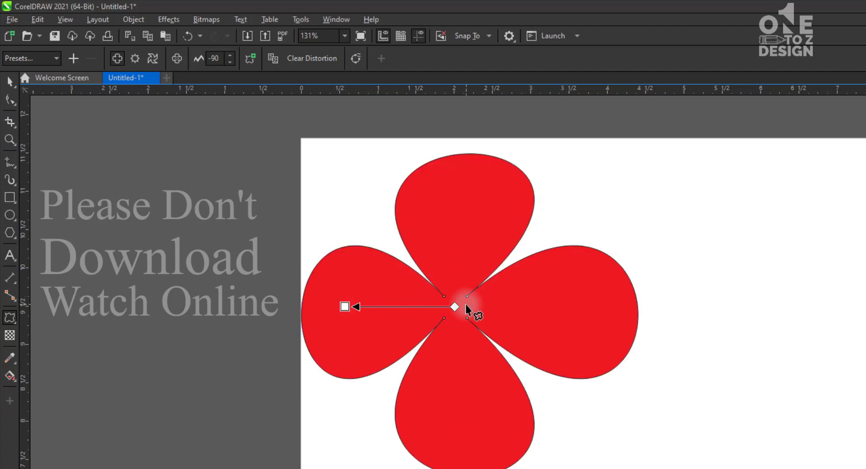
Undo the push and pull distortion changes on the red shape
click(9, 83)
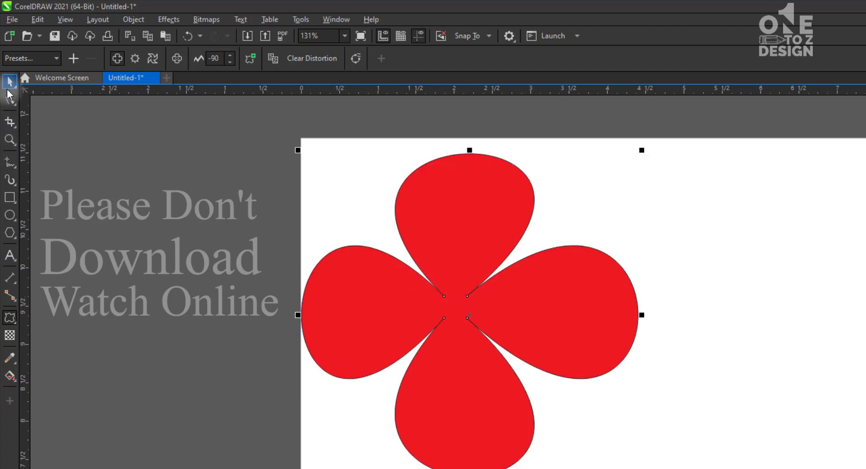
key(ctrl+z)
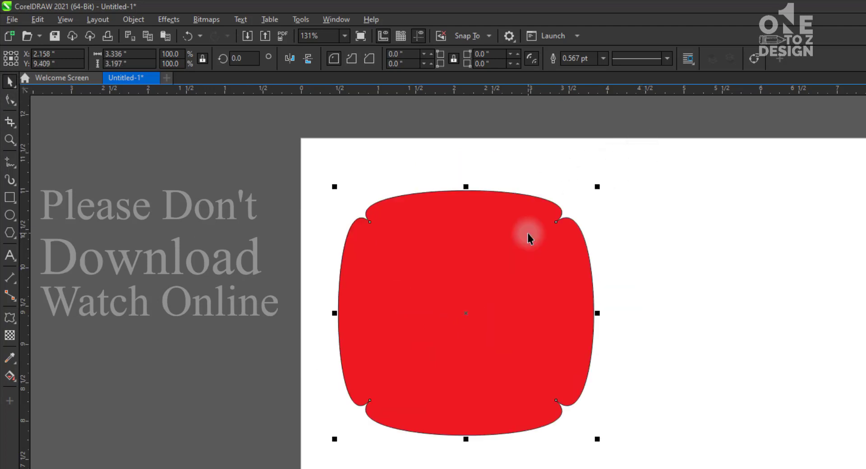
key(ctrl+z)
key(ctrl+z)
key(ctrl+z)
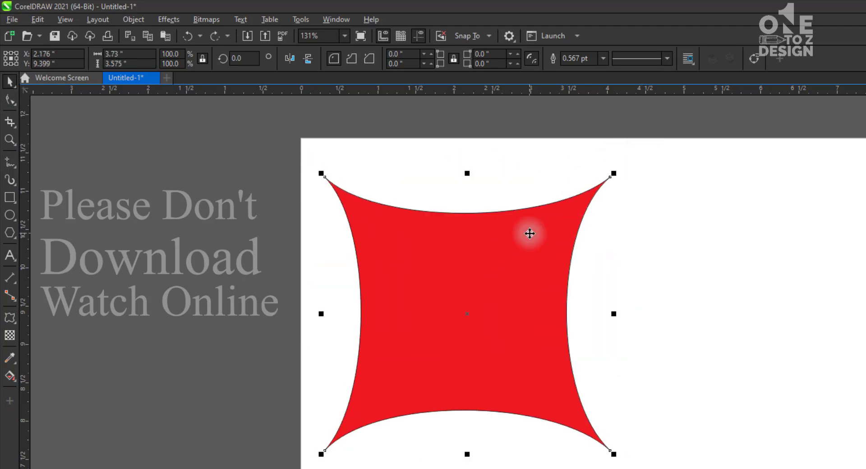
key(ctrl+z)
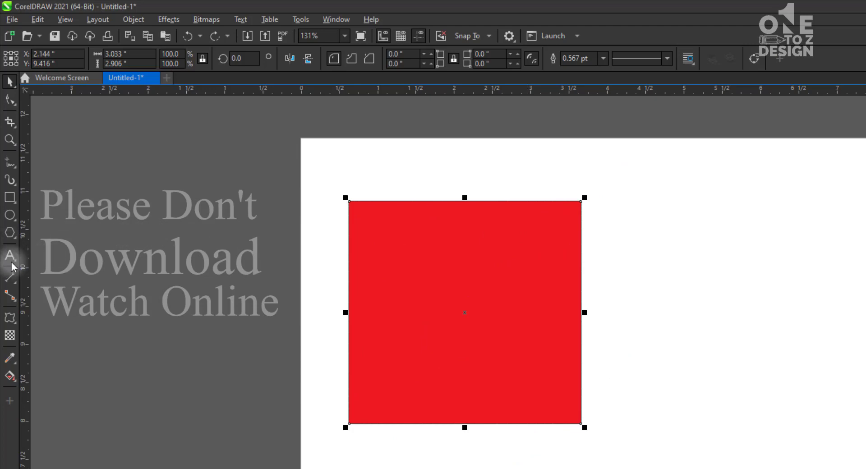
Try the Pull Corners and Push Corners distortion presets on the red rectangle
click(10, 318)
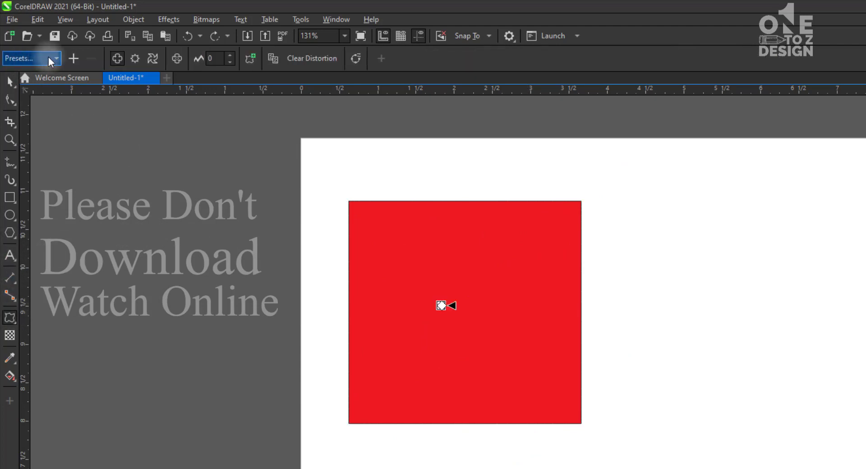
click(48, 56)
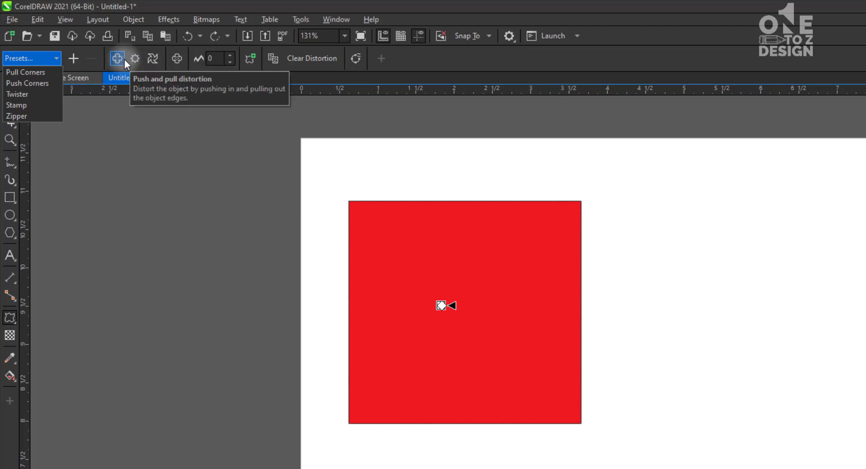
click(23, 75)
click(56, 58)
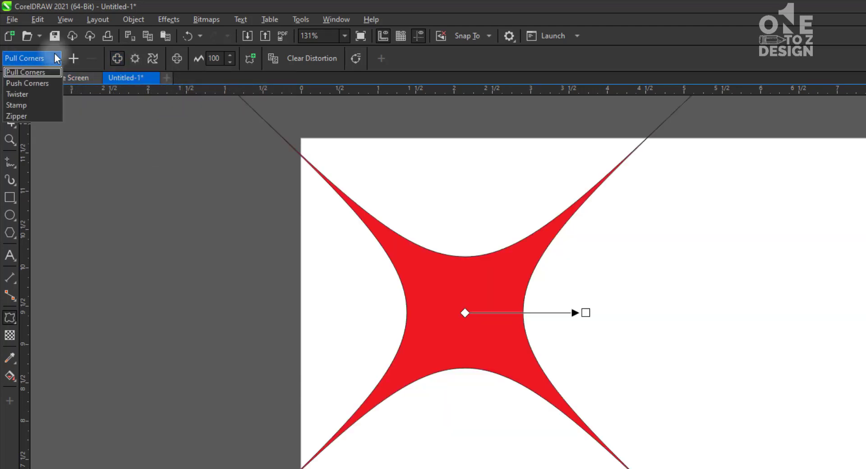
click(28, 84)
Try the Stamp and Twister distortion presets on the red shape
click(48, 58)
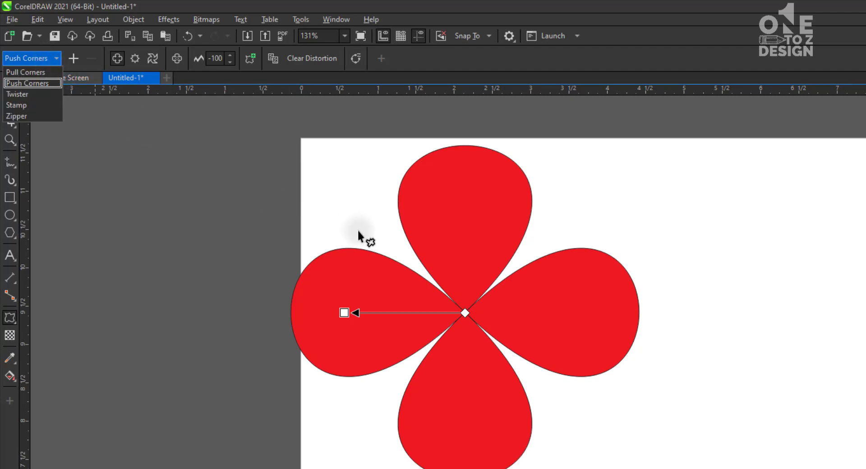
click(42, 101)
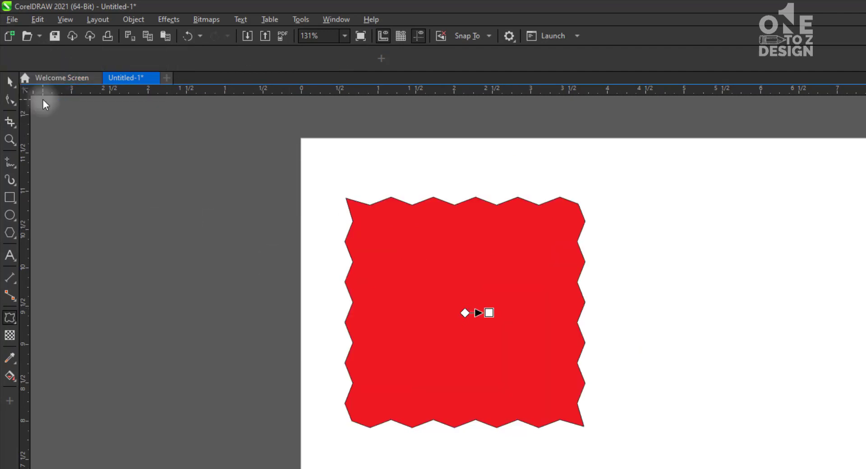
click(53, 58)
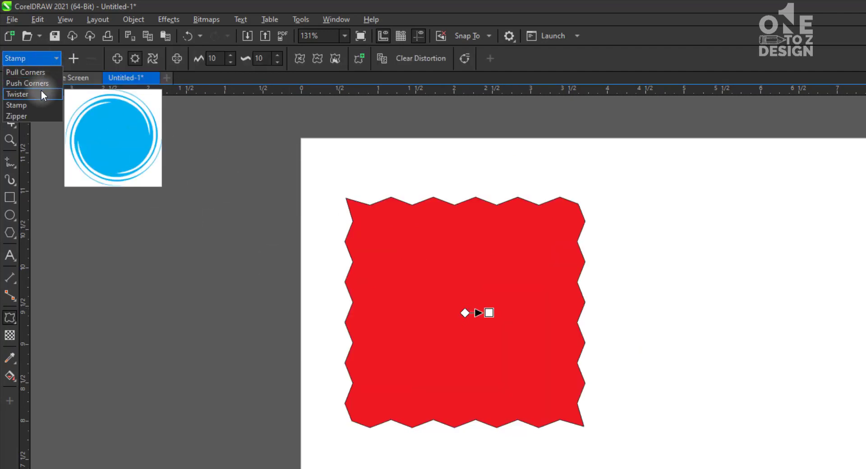
click(41, 90)
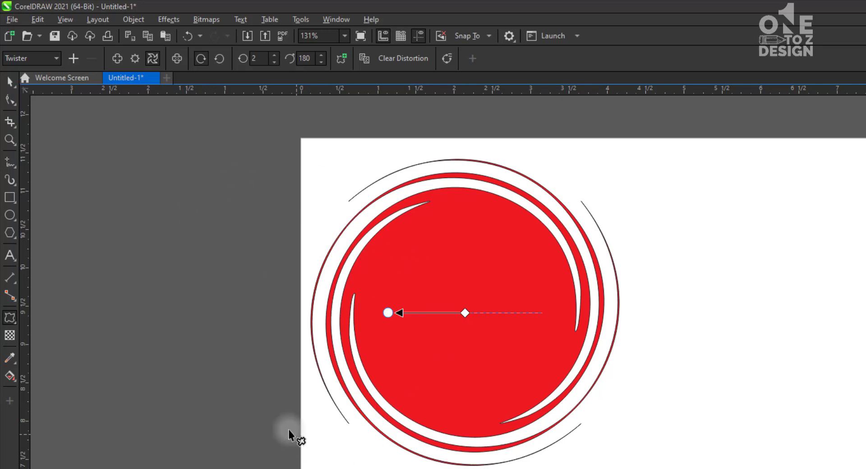
Undo all the preset distortions applied to the red rectangle
key(ctrl+z)
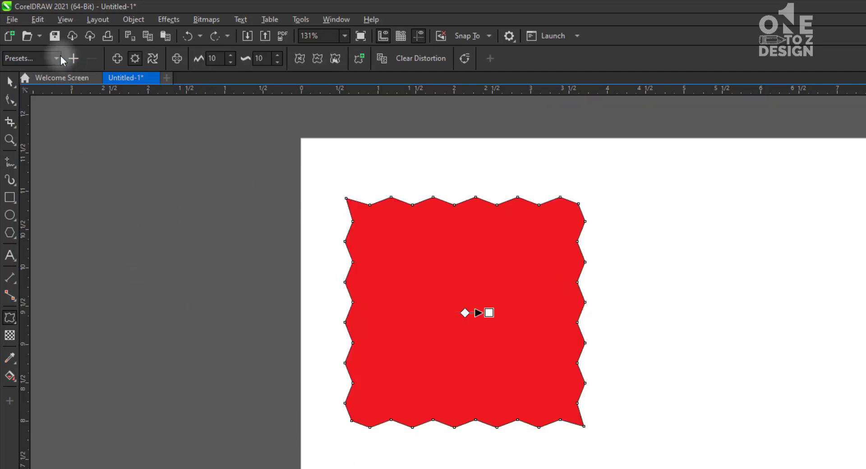
click(59, 58)
click(211, 172)
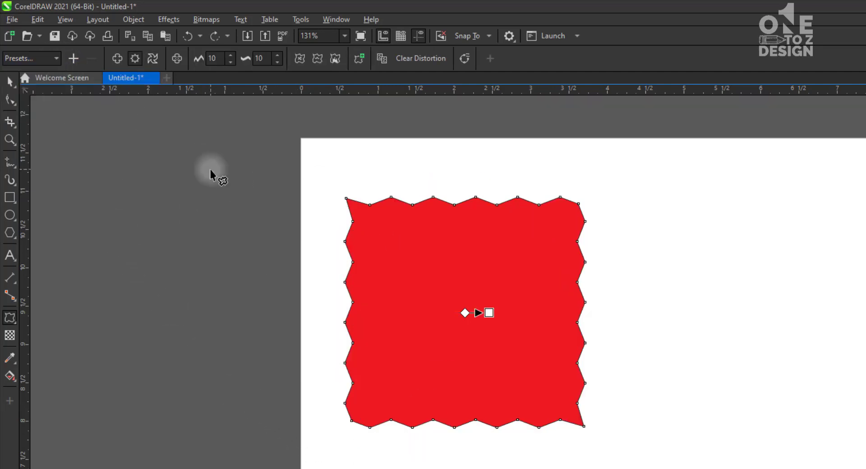
key(ctrl+z)
key(ctrl+z)
key(ctrl+z)
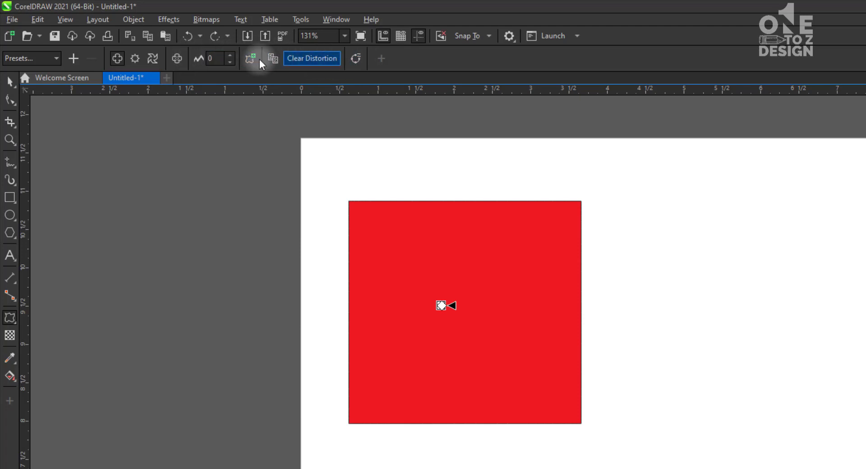
Apply a zipper distortion to the red rectangle with an amplitude of about 79 and a frequency of 5
click(134, 58)
drag(435, 268, 615, 345)
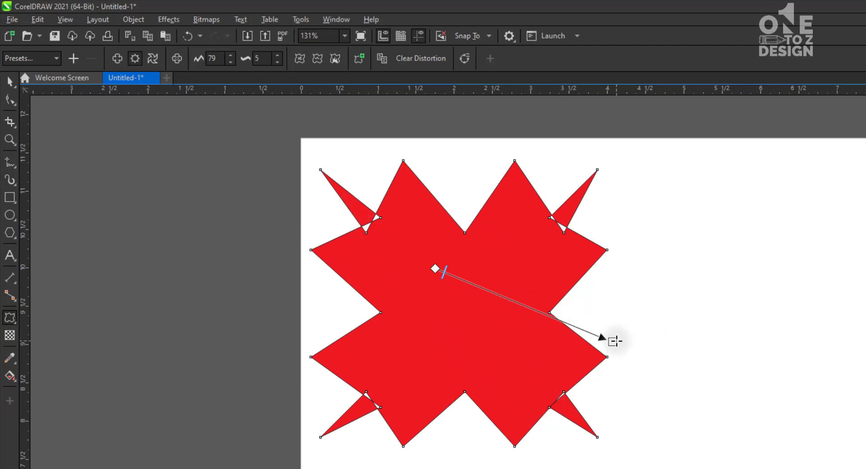
mouse_move(613, 342)
mouse_down()
mouse_move(306, 223)
mouse_move(178, 153)
mouse_move(483, 291)
mouse_move(615, 334)
mouse_up()
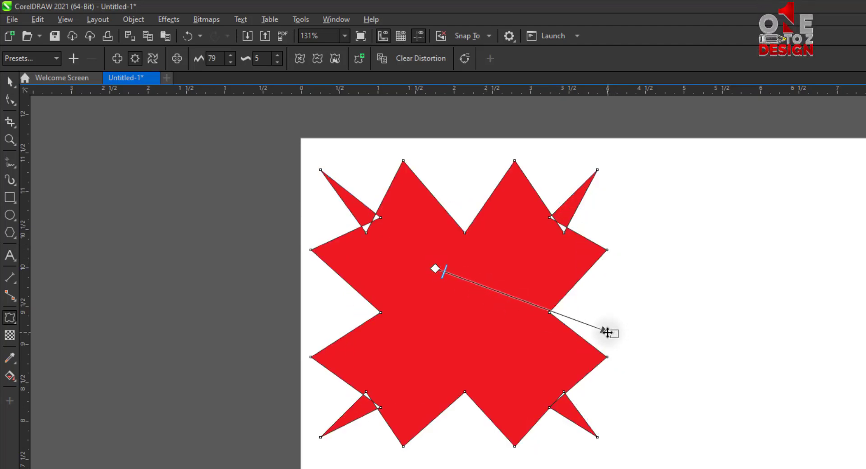
Undo the zipper distortion on the red rectangle
key(ctrl+z)
key(ctrl+z)
key(ctrl+z)
key(ctrl+z)
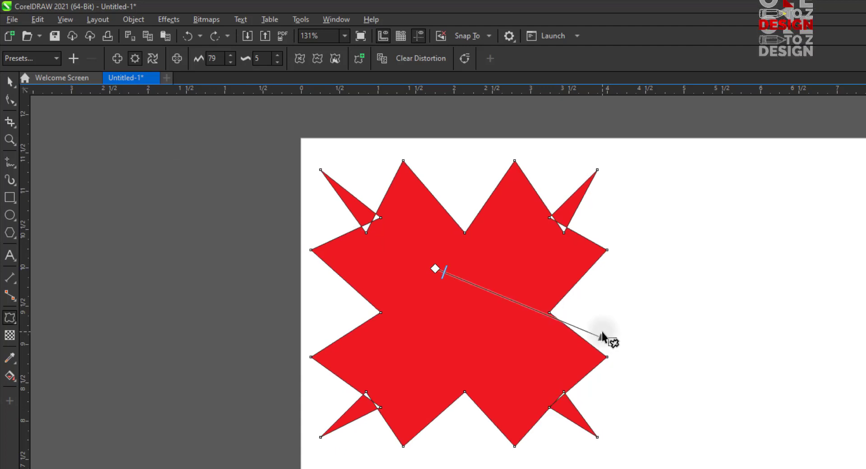
Try twister distortions on the red rectangle, including one of about 94 degrees counterclockwise from its left half, and undo them
click(152, 59)
mouse_move(464, 313)
mouse_down()
mouse_move(845, 315)
mouse_move(850, 294)
mouse_move(857, 320)
mouse_move(815, 468)
mouse_move(648, 468)
mouse_move(691, 172)
mouse_move(622, 162)
mouse_move(756, 359)
mouse_move(766, 415)
mouse_up()
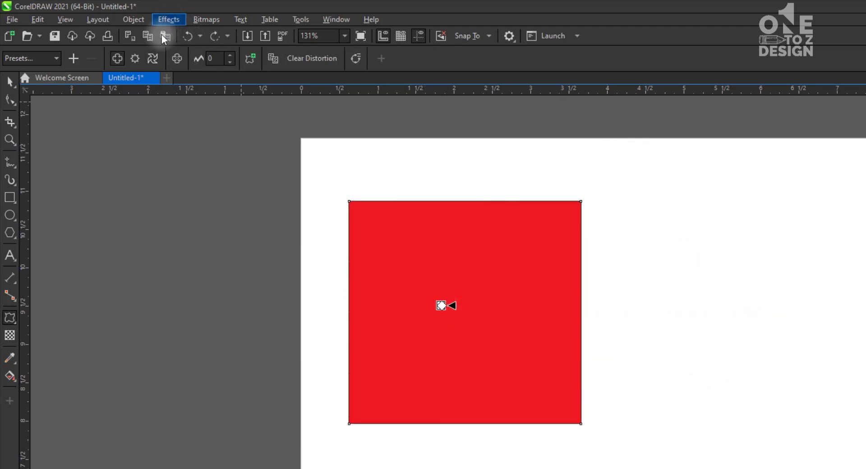
click(152, 59)
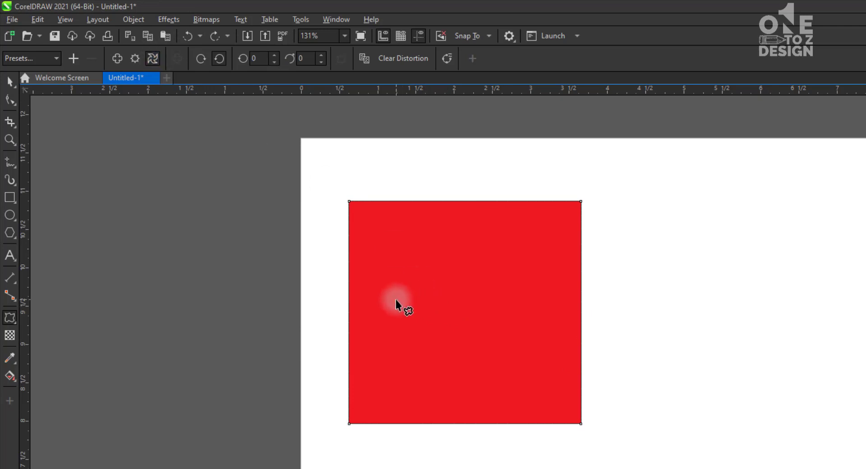
drag(397, 299, 382, 126)
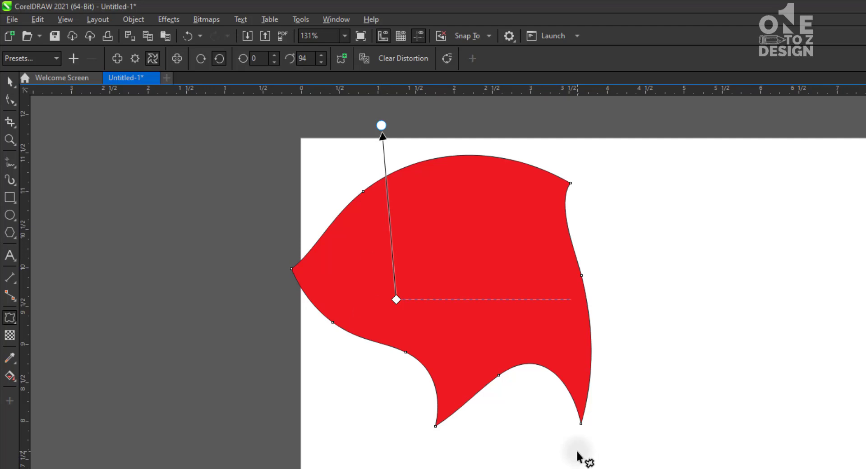
key(ctrl+z)
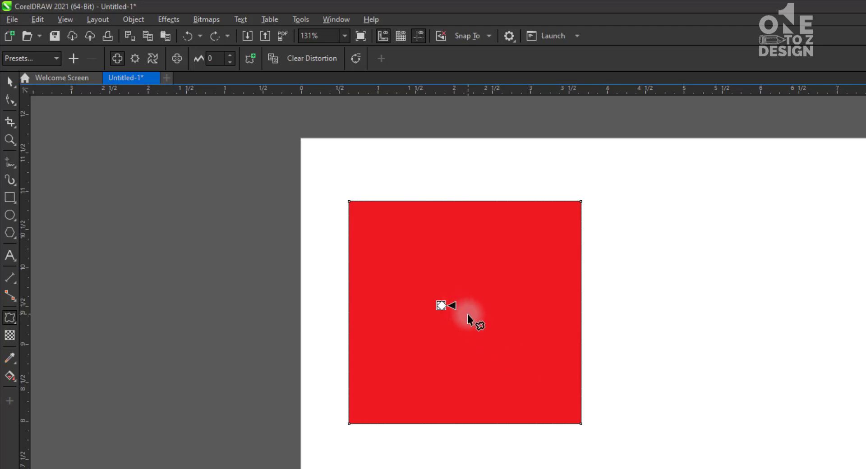
Try a push and pull distortion of about 33 and a twister from the rectangle's upper-left corner, undoing both
drag(465, 313, 504, 315)
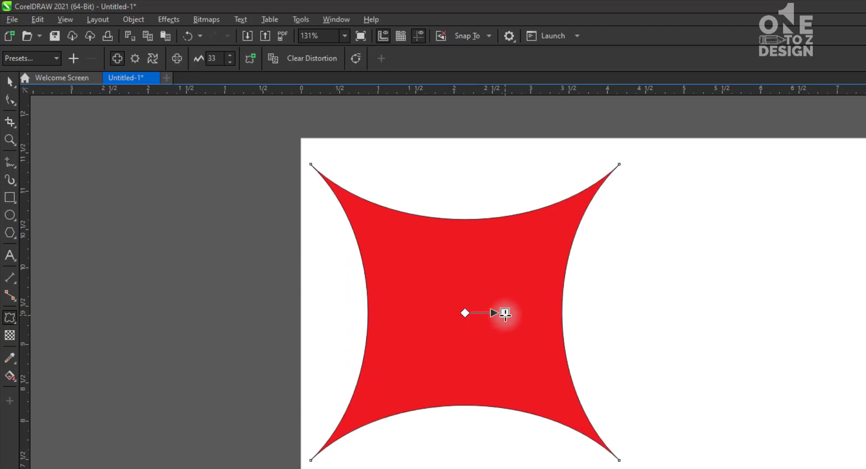
key(ctrl+z)
click(152, 58)
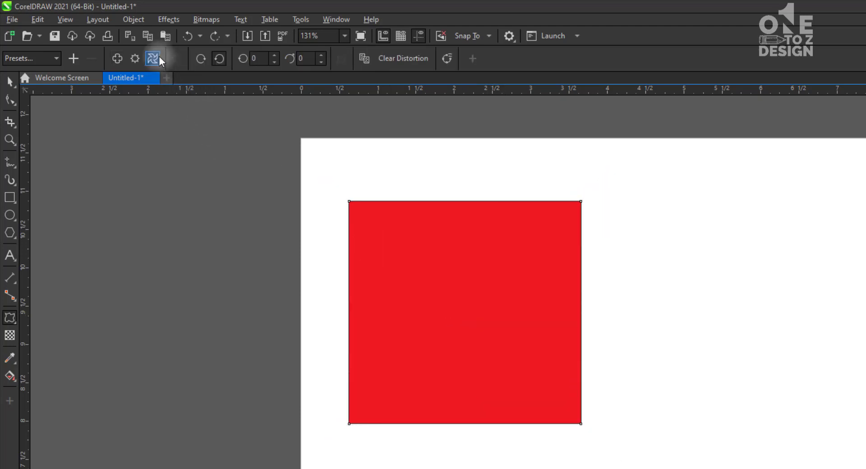
drag(368, 218, 340, 255)
key(ctrl+z)
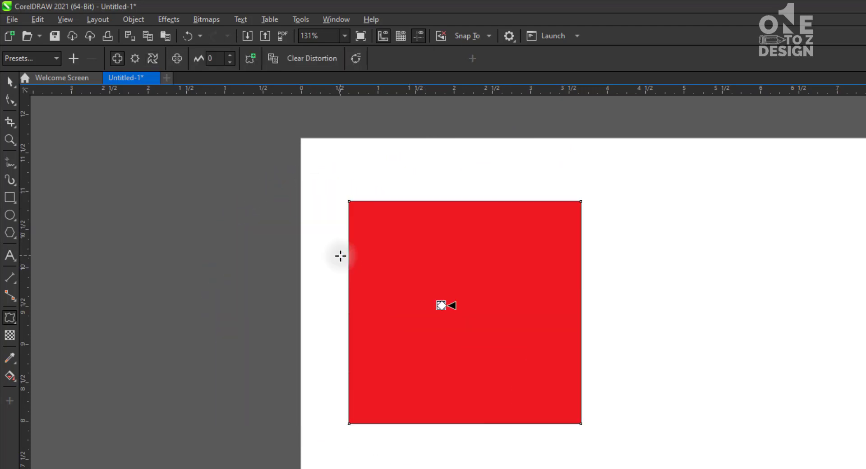
Reselect the red rectangle for distorting, try a push and pull distortion from near its centre, and undo it
click(14, 82)
drag(173, 151, 202, 166)
scroll(223, 210, down, 1)
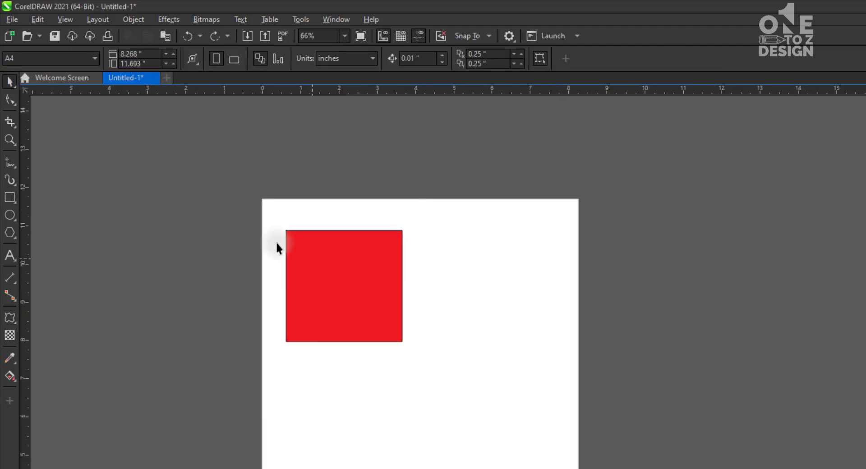
key(F2)
drag(132, 147, 541, 411)
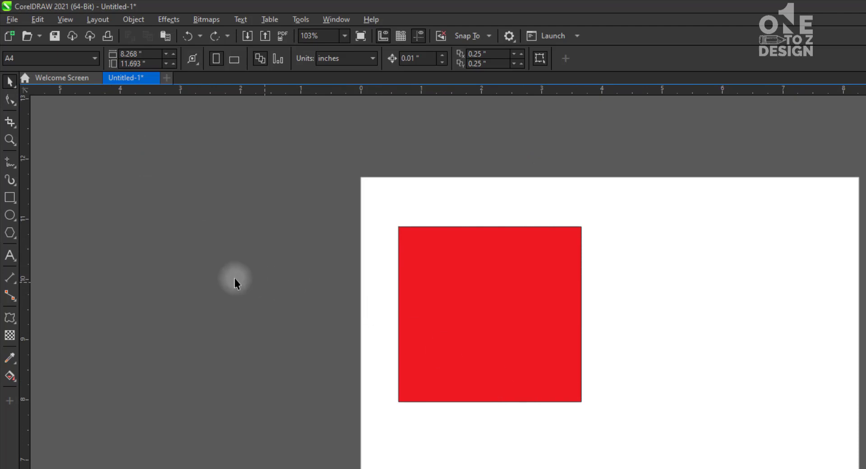
click(10, 318)
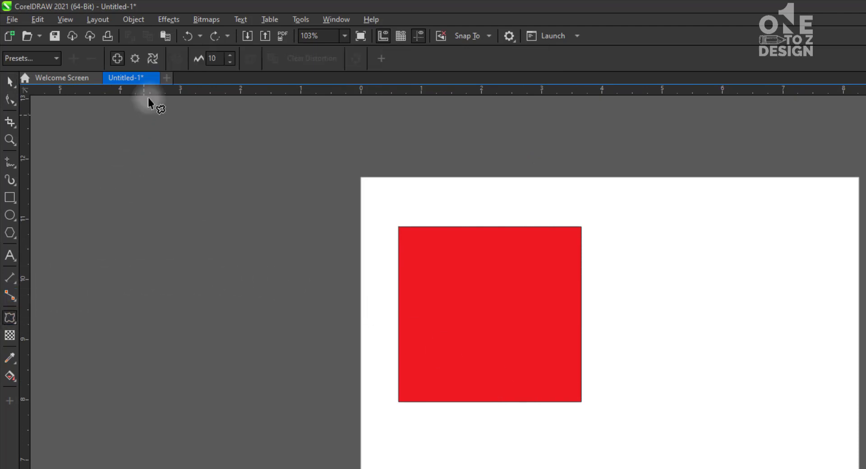
click(152, 58)
click(471, 309)
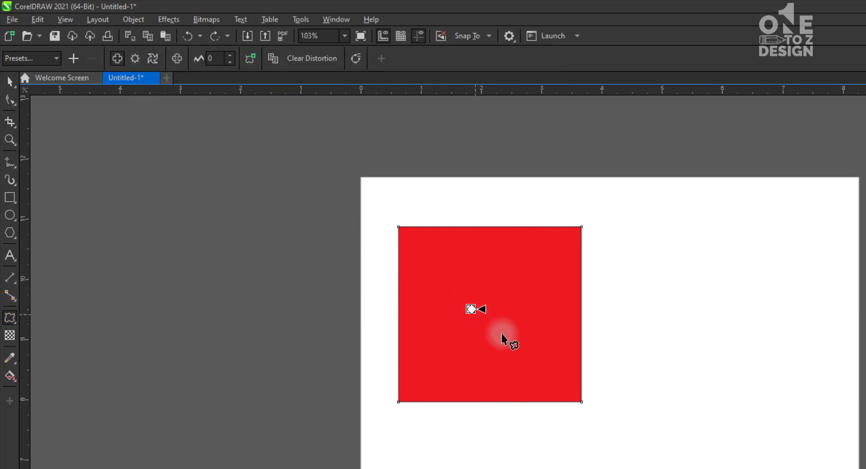
drag(486, 319, 445, 322)
key(ctrl+z)
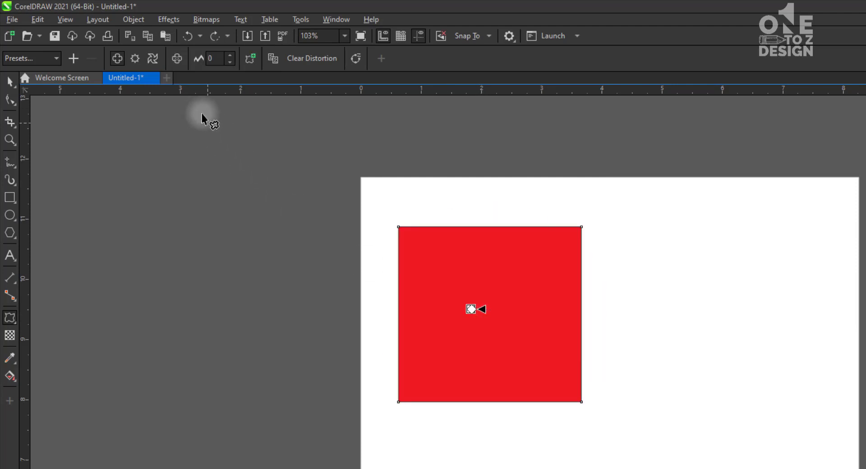
Apply a clockwise twister distortion of about 210 degrees from the red rectangle's centre and deselect the shape
click(155, 60)
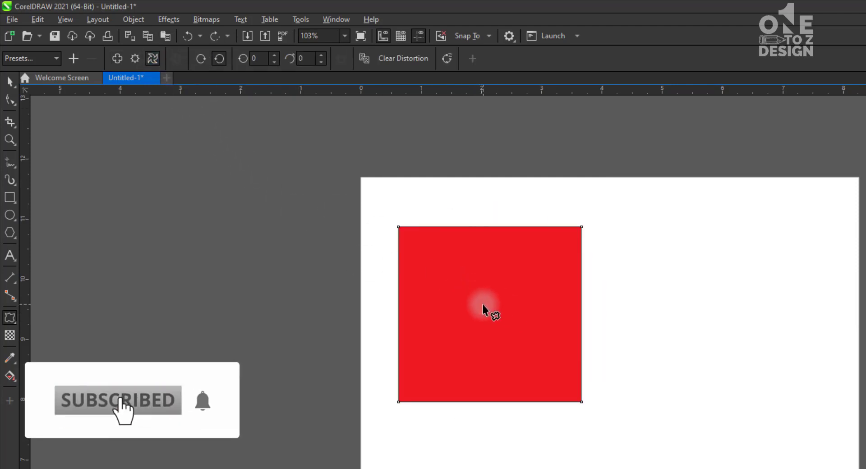
drag(483, 304, 374, 245)
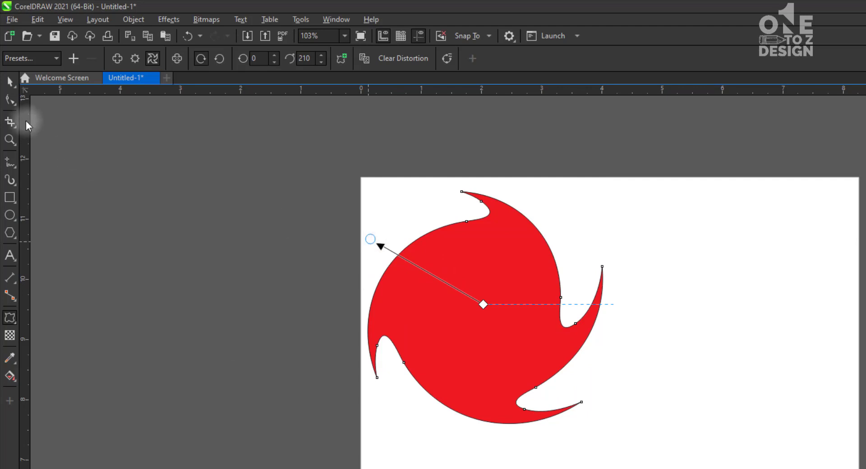
click(10, 82)
click(720, 367)
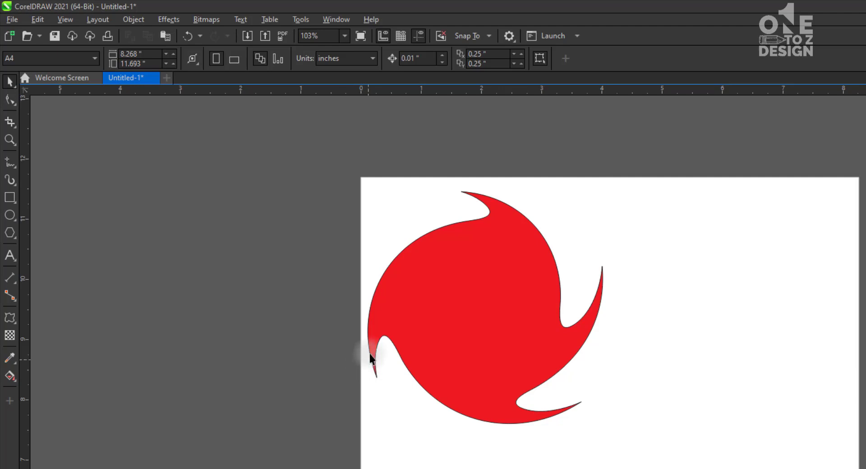
Reselect the twisted shape and increase its clockwise twist to 3 complete rotations and about 30 additional degrees
click(11, 321)
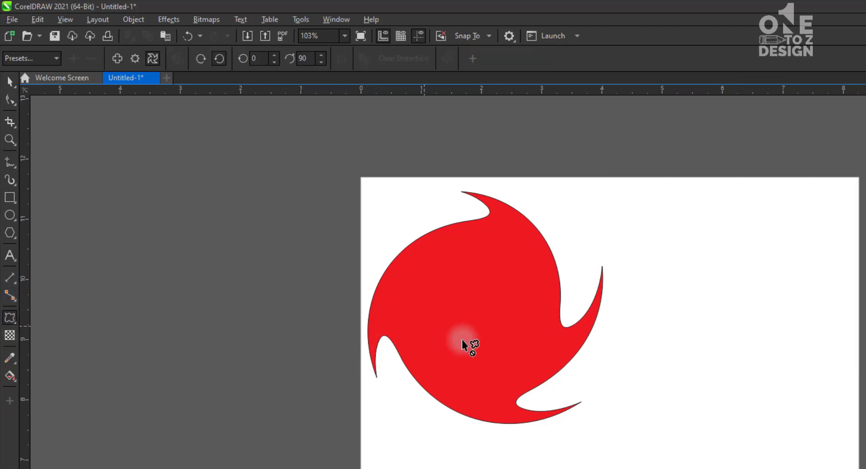
click(481, 338)
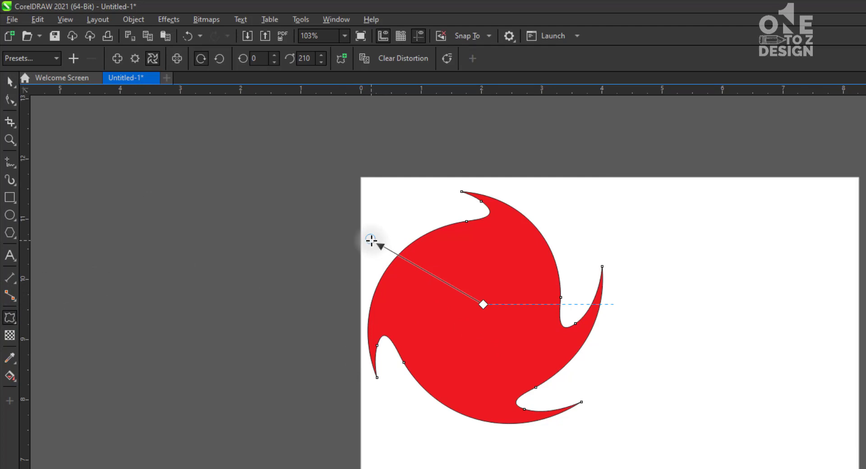
drag(370, 240, 646, 408)
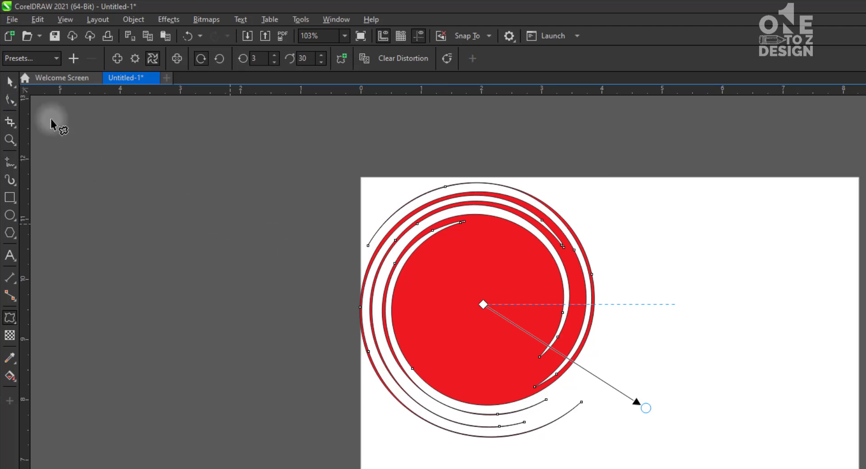
click(10, 81)
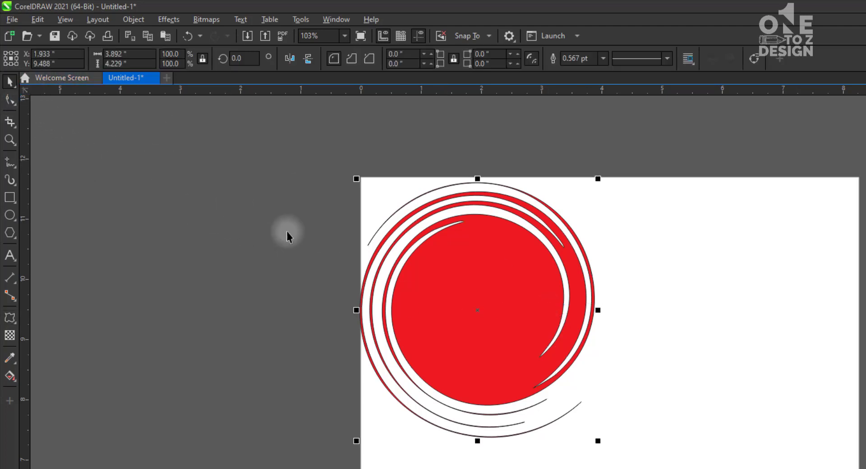
Switch the twister's rotation to counterclockwise and back to clockwise
click(9, 318)
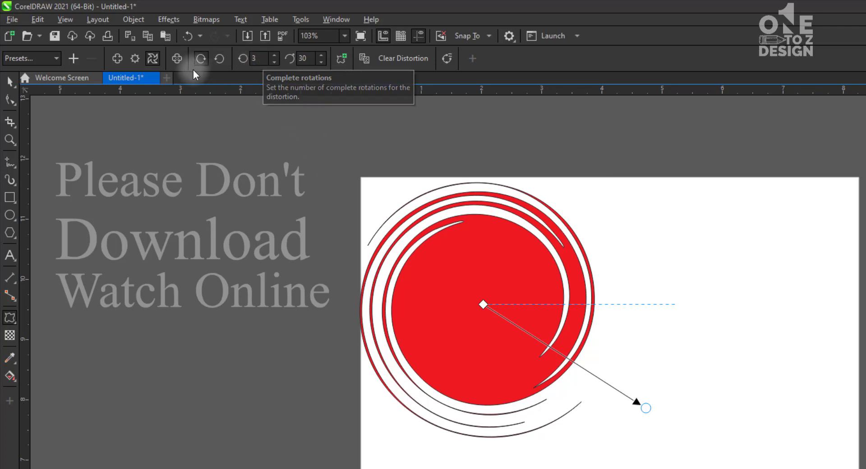
click(218, 59)
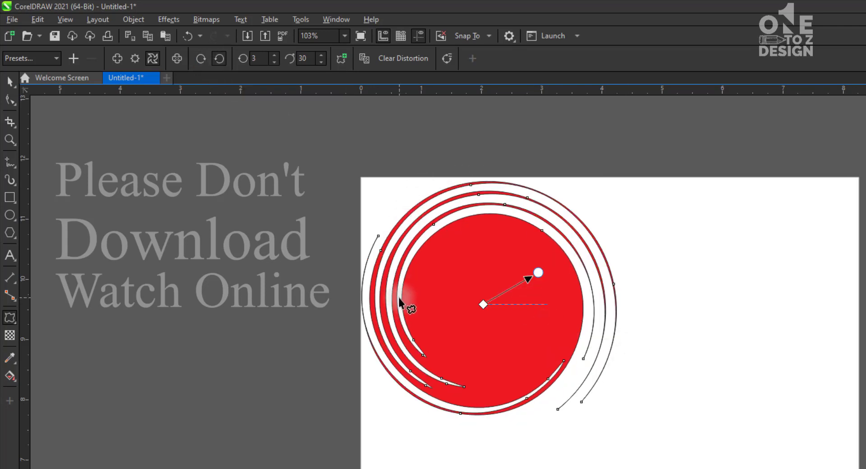
click(199, 64)
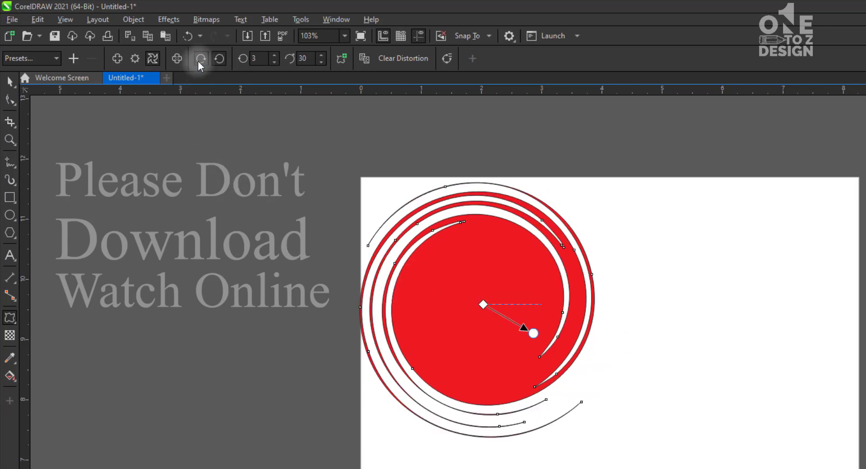
Raise the twister distortion to 5 complete rotations and adjust its additional degrees to about 26
click(274, 56)
click(275, 55)
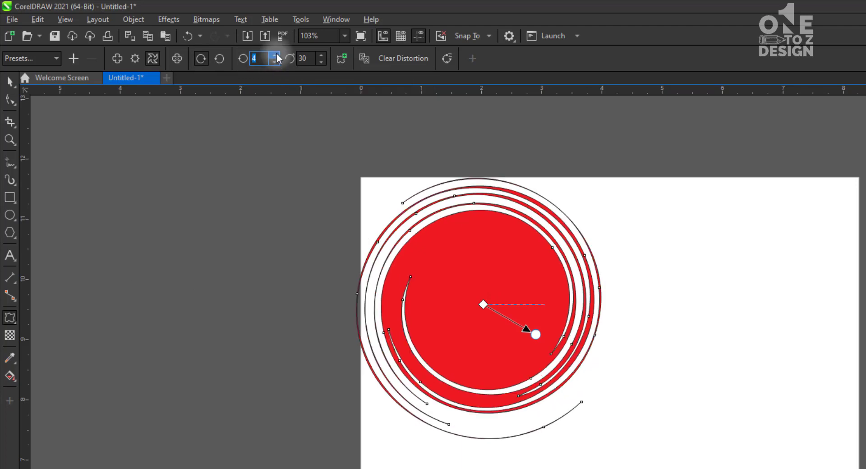
mouse_move(537, 335)
mouse_down()
mouse_move(518, 348)
mouse_move(421, 317)
mouse_move(546, 304)
mouse_move(438, 333)
mouse_move(486, 252)
mouse_move(518, 342)
mouse_move(527, 329)
mouse_up()
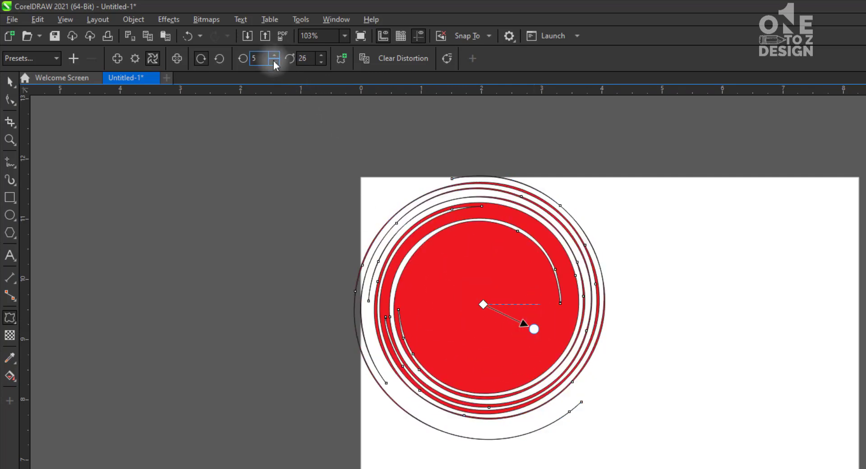
Reduce the twister distortion to 1 complete rotation, and raise it again to 3 complete rotations
click(274, 62)
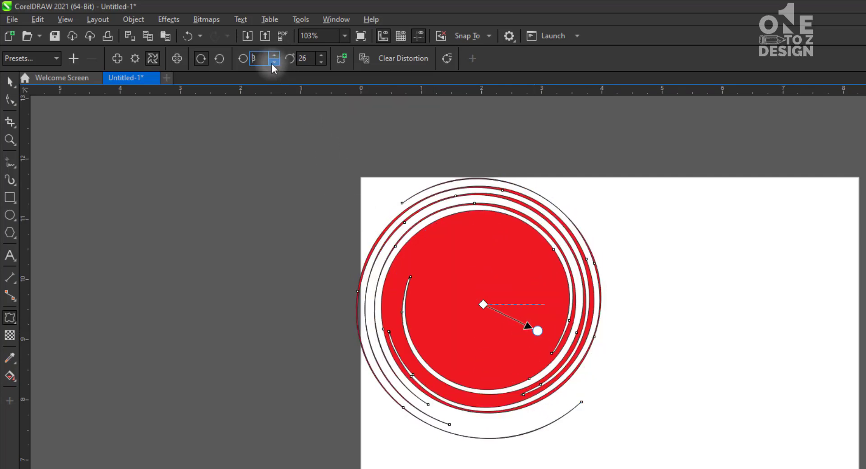
click(271, 63)
click(272, 63)
click(271, 64)
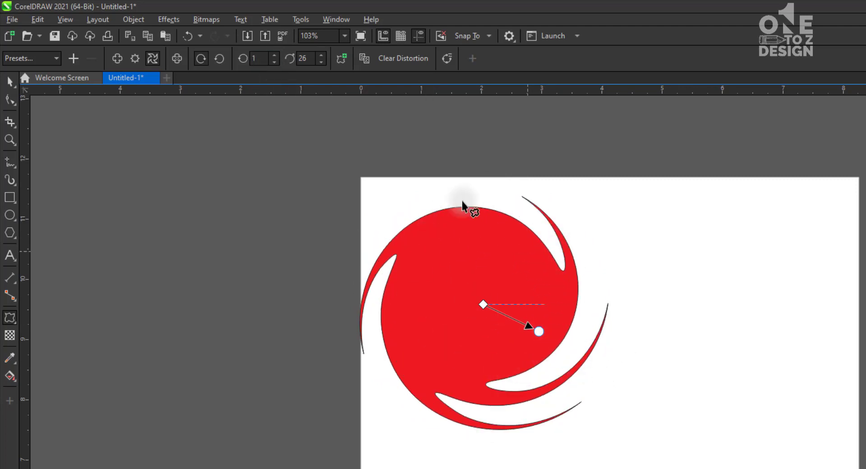
click(274, 54)
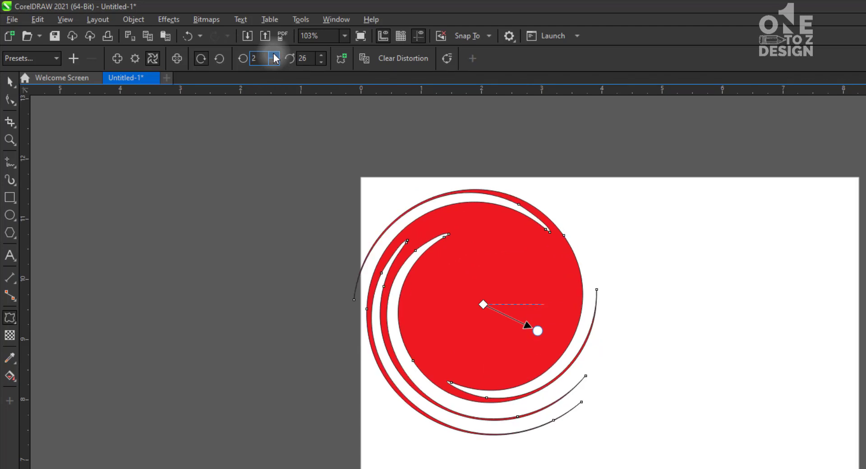
click(274, 54)
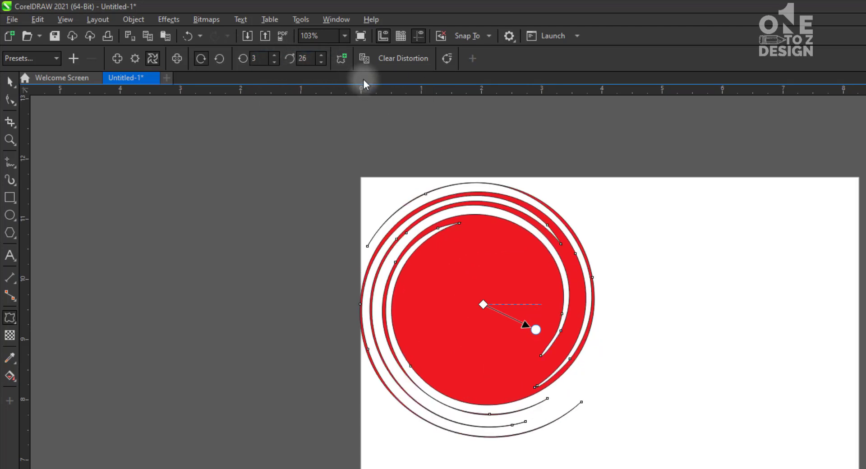
Increase the twister distortion's additional degrees to 57
click(319, 54)
click(319, 54)
click(319, 54)
click(319, 54)
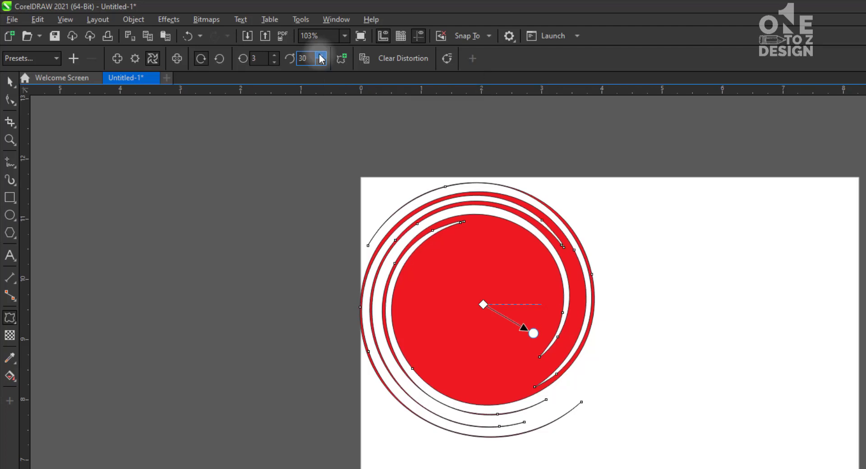
click(319, 54)
click(319, 54)
click(319, 54)
click(319, 54)
click(319, 55)
click(319, 54)
click(319, 54)
click(319, 55)
click(319, 54)
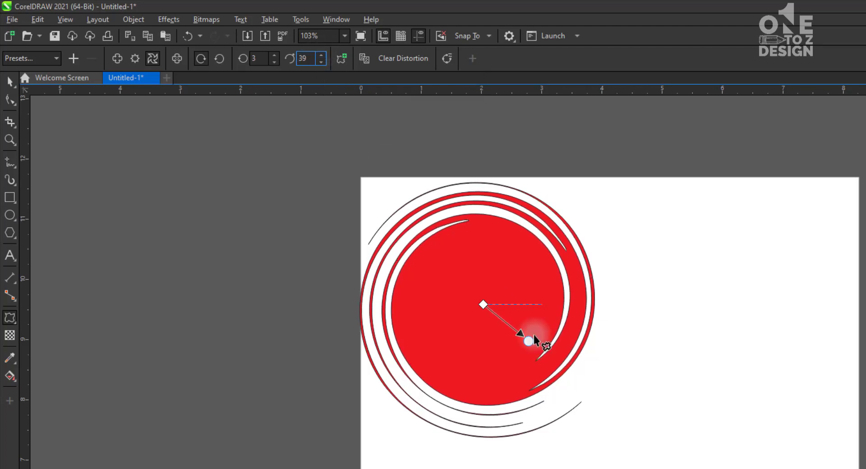
drag(528, 342, 518, 351)
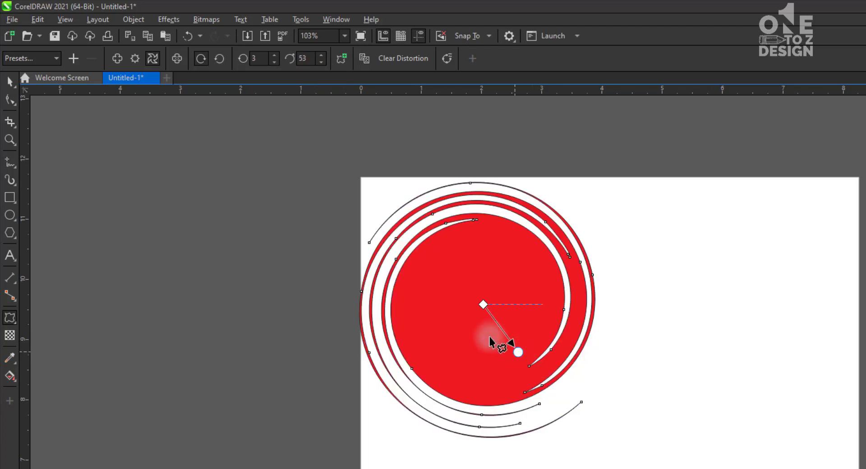
click(319, 55)
click(319, 55)
click(319, 55)
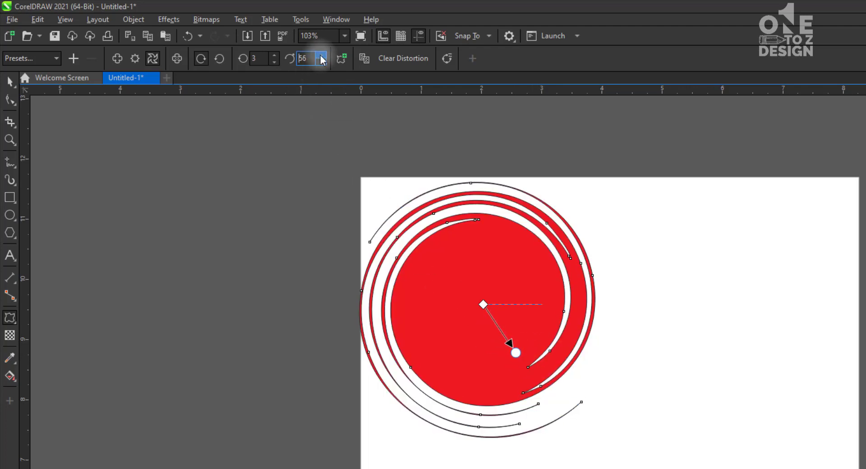
click(319, 55)
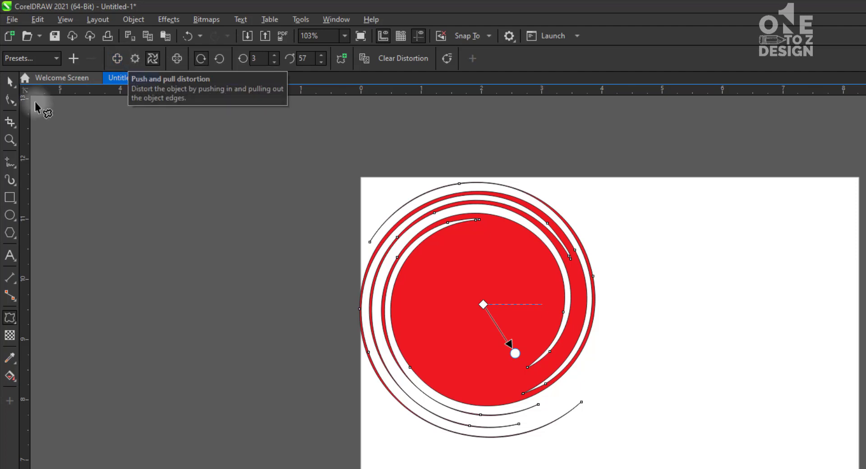
Move the twisted shape to the page's upper-right corner, scale it down to about 58%, and deselect it
click(10, 81)
drag(521, 329, 832, 291)
drag(666, 142, 718, 193)
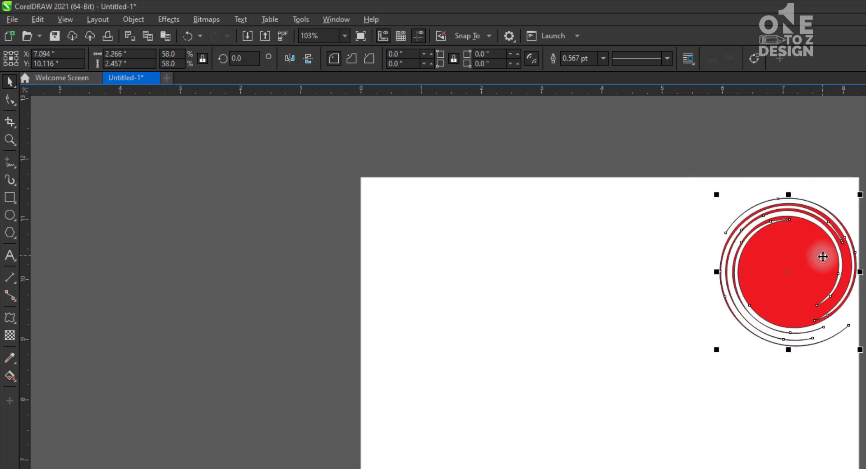
drag(822, 255, 821, 248)
click(554, 288)
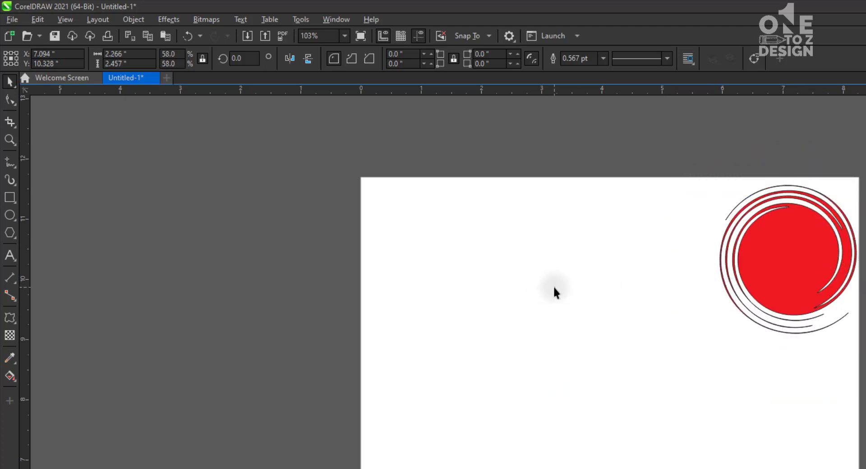
Draw a circle about 2.27 inches in diameter near the page's upper-left corner
click(10, 217)
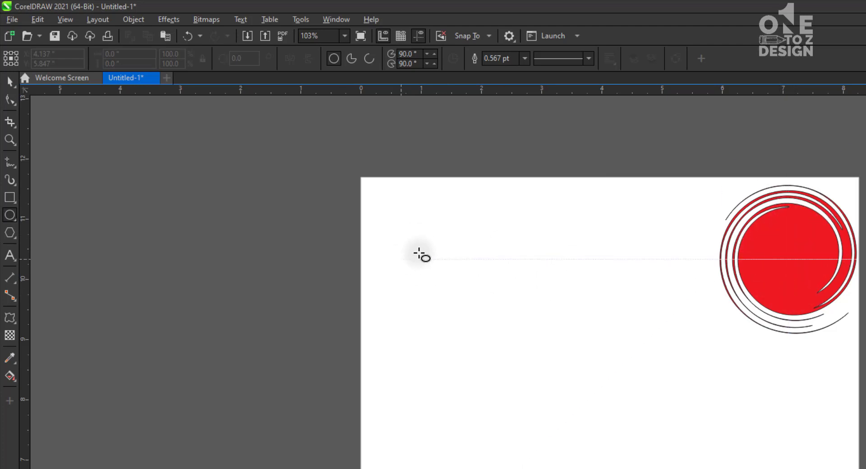
mouse_move(415, 234)
mouse_down()
mouse_move(509, 329)
mouse_move(550, 334)
mouse_up()
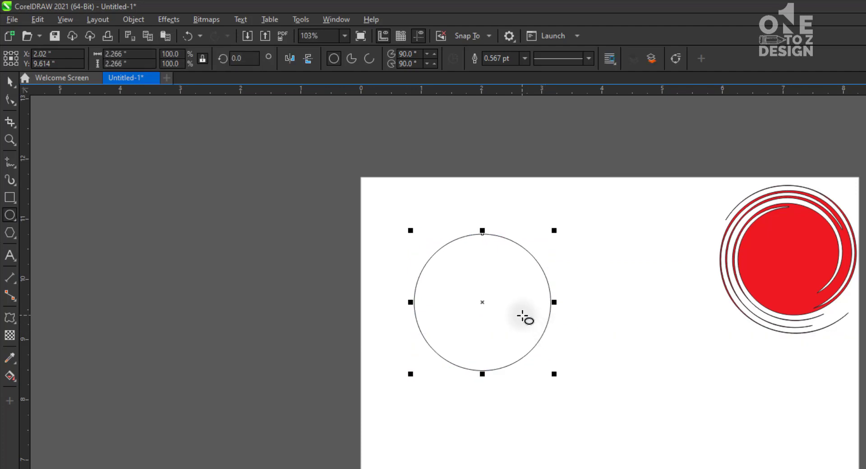
Try push and pull distortions on the circle from its centre and from its top edge, undoing each one
click(10, 318)
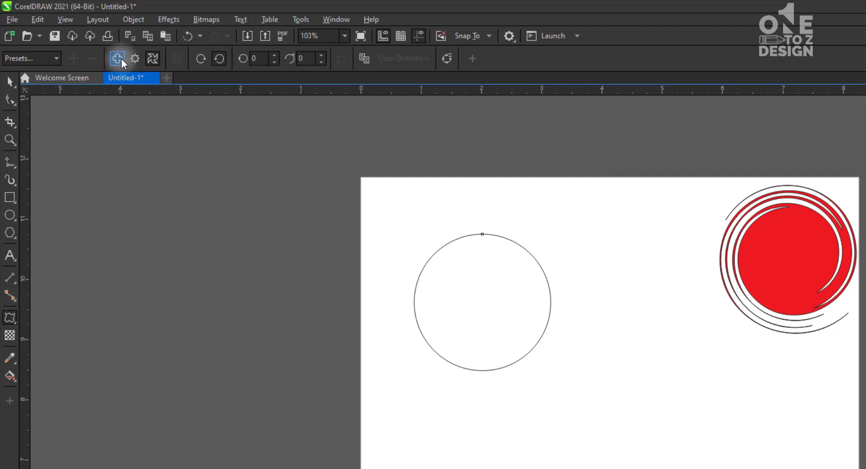
drag(460, 307, 502, 290)
key(ctrl+z)
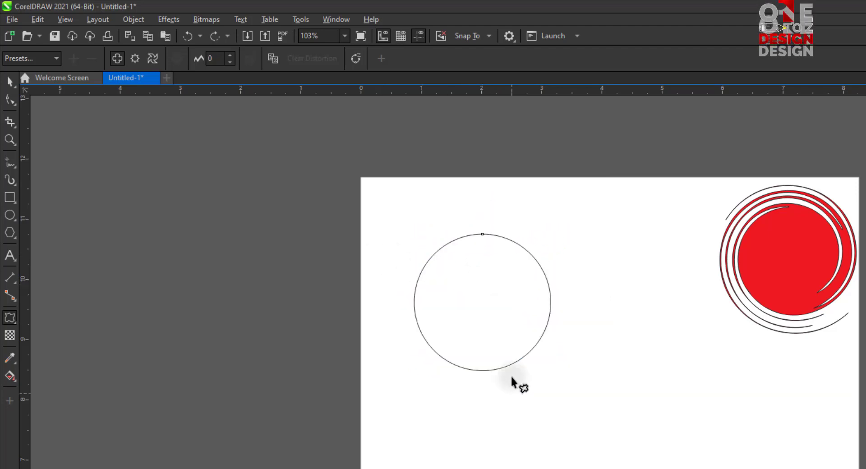
drag(488, 242, 390, 209)
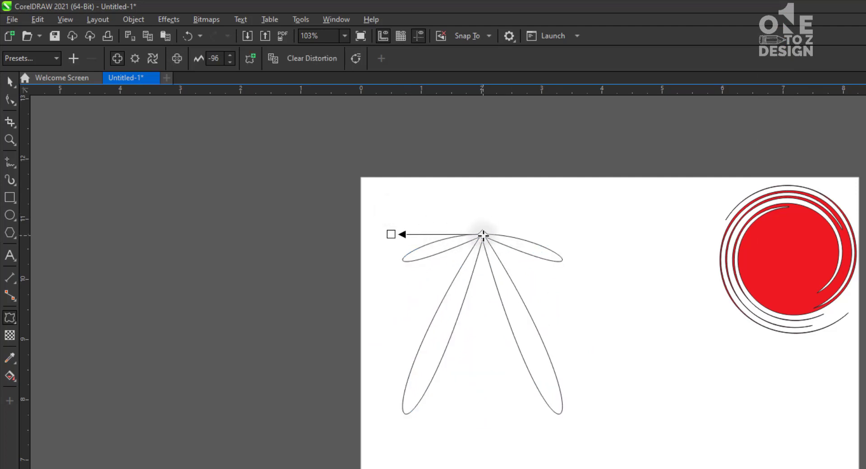
key(ctrl+z)
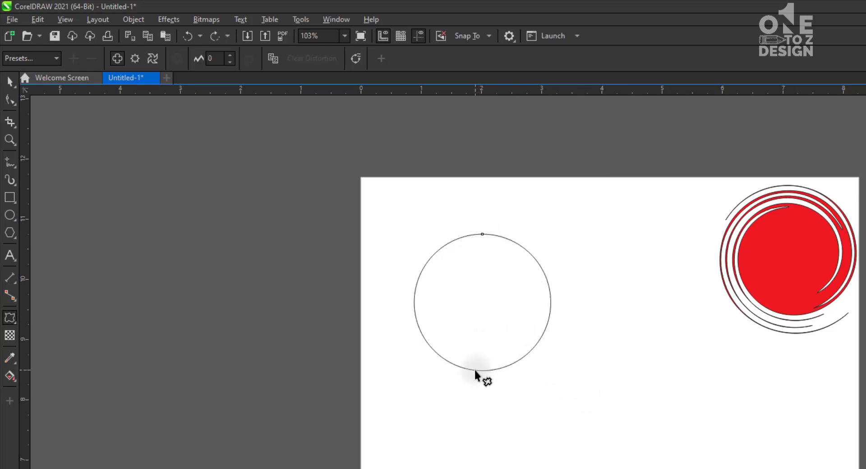
Try push and pull distortions on the circle from its bottom edge, right edge and centre, undoing each one
drag(475, 368, 536, 196)
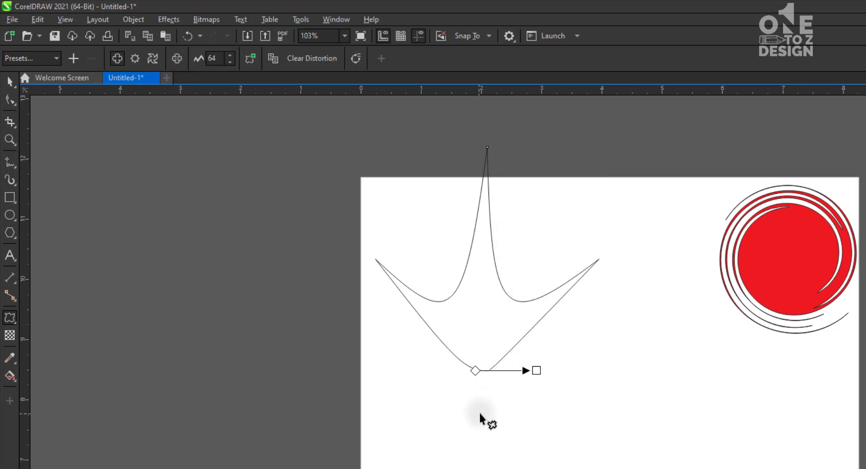
key(ctrl+z)
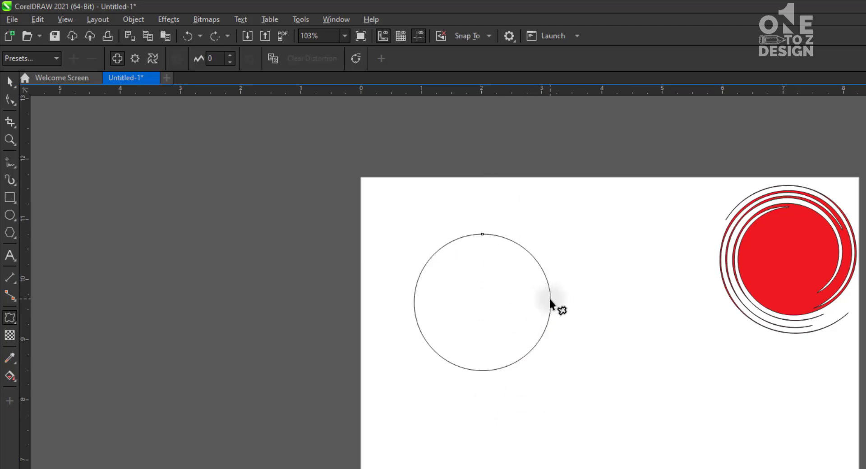
drag(551, 299, 425, 298)
key(ctrl+z)
drag(492, 302, 443, 326)
key(ctrl+z)
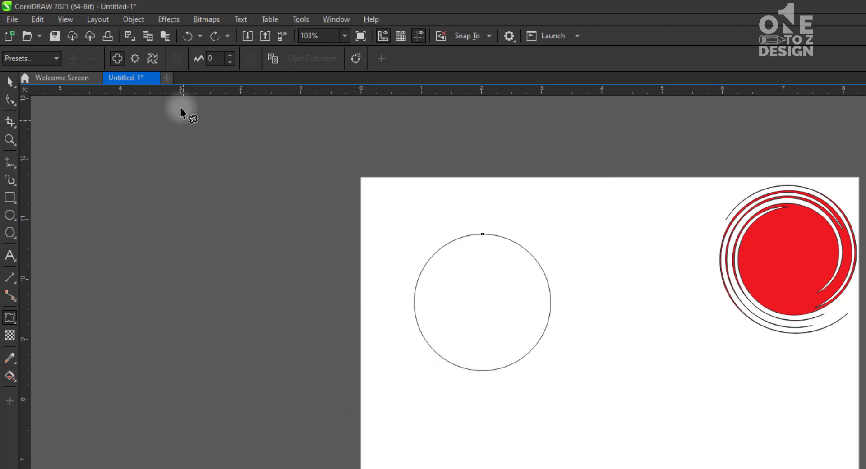
Apply a zipper distortion outward from the circle's centre with a frequency of 5, and raise its amplitude to 72
click(135, 59)
drag(482, 302, 589, 315)
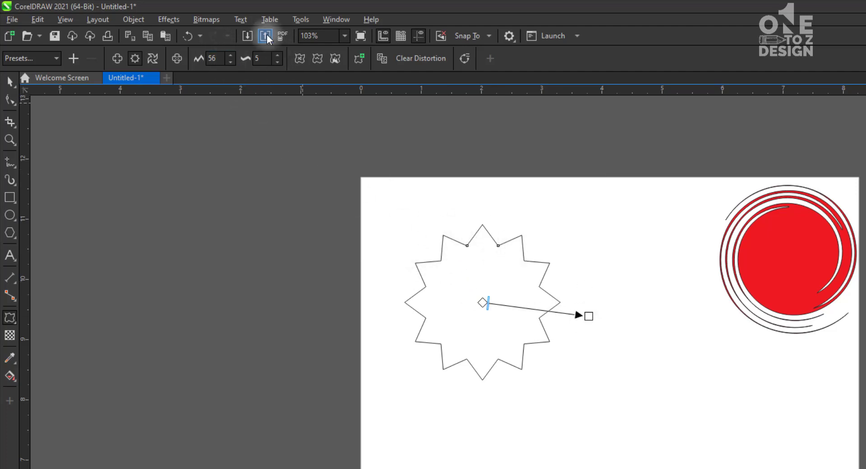
click(232, 56)
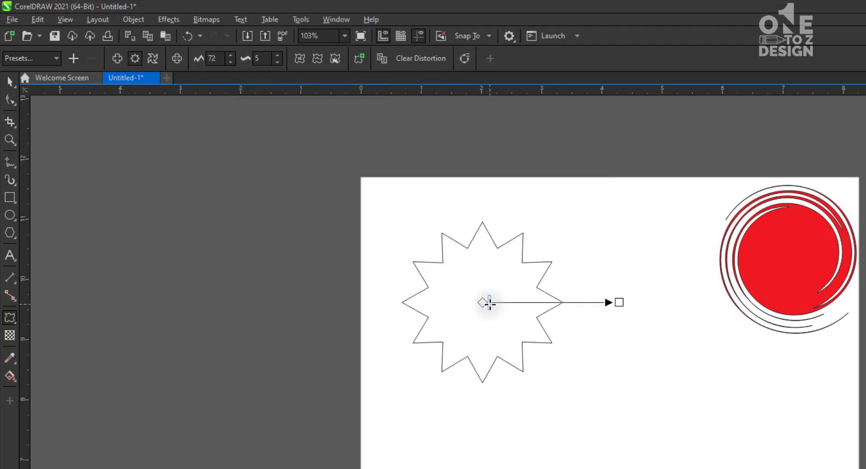
Raise the zipper frequency to 76, and reduce it through 53 to 41
drag(490, 303, 588, 305)
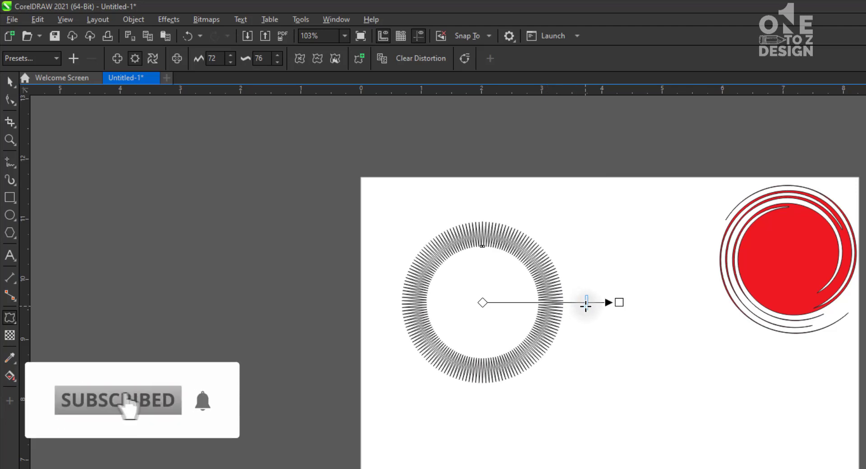
drag(587, 305, 555, 304)
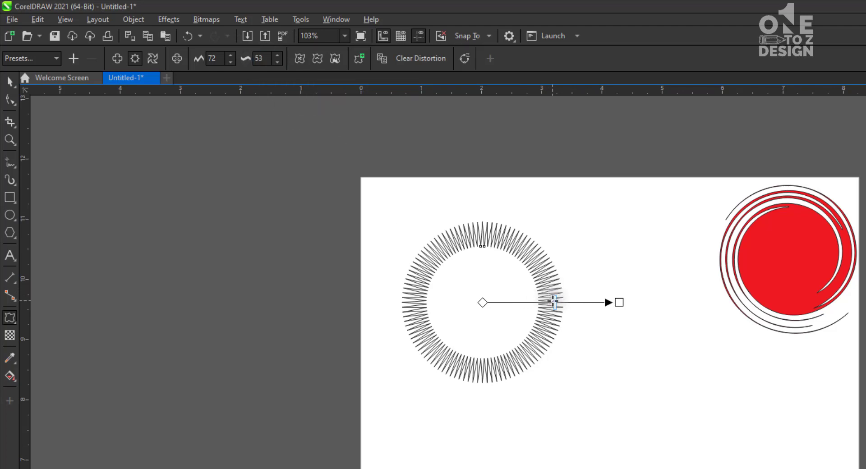
drag(553, 301, 539, 303)
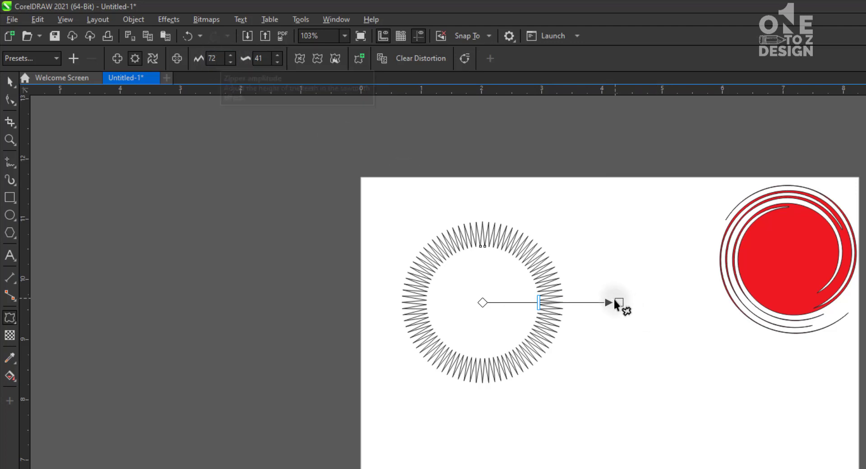
Reduce the zipper amplitude to 51, try a frequency of 61, and lower the frequency to 30
drag(619, 302, 581, 302)
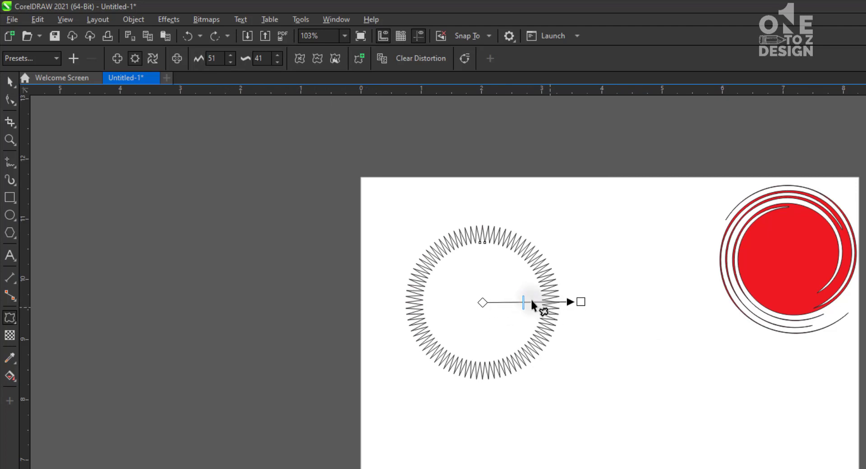
drag(518, 302, 532, 305)
key(ctrl+z)
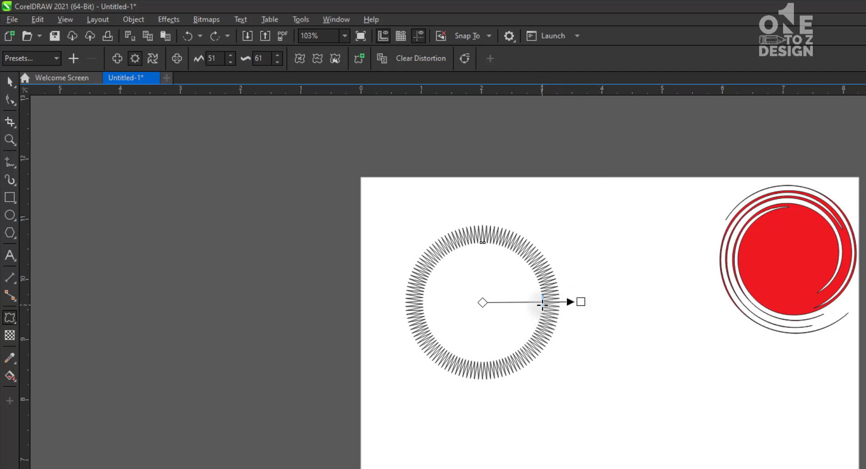
drag(543, 305, 513, 302)
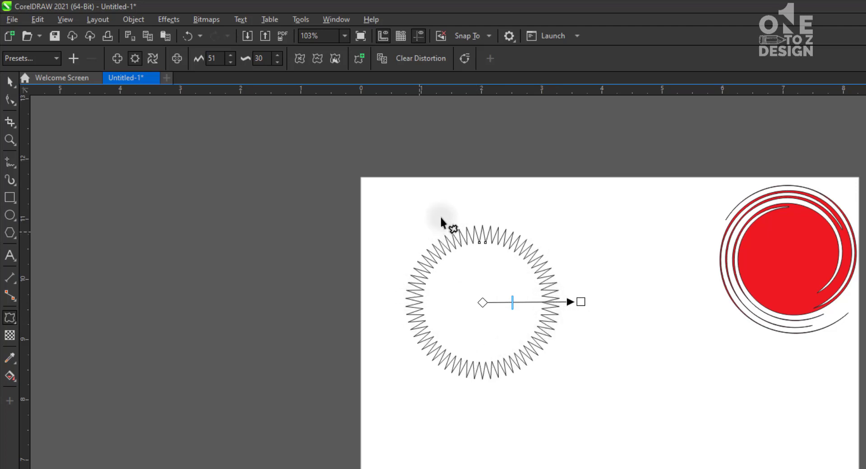
Try shifting the zipper distortion's centre to the lower right outside the circle, deselect the shape, and undo the shift
key(z)
drag(313, 145, 650, 437)
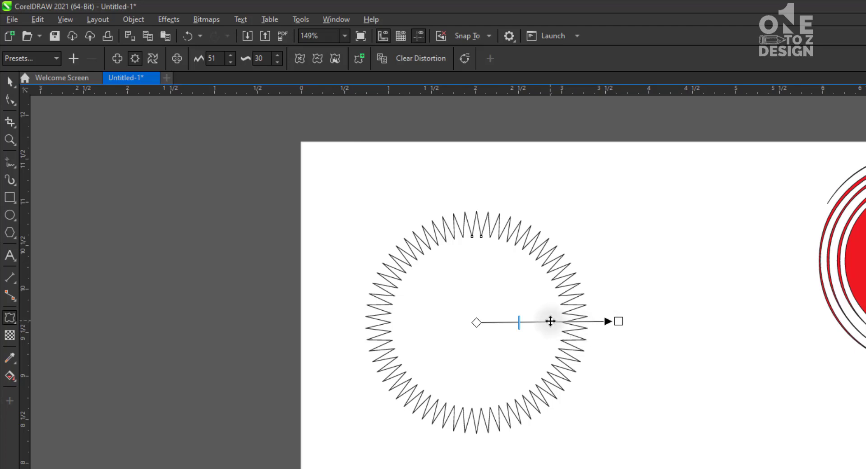
drag(551, 321, 836, 447)
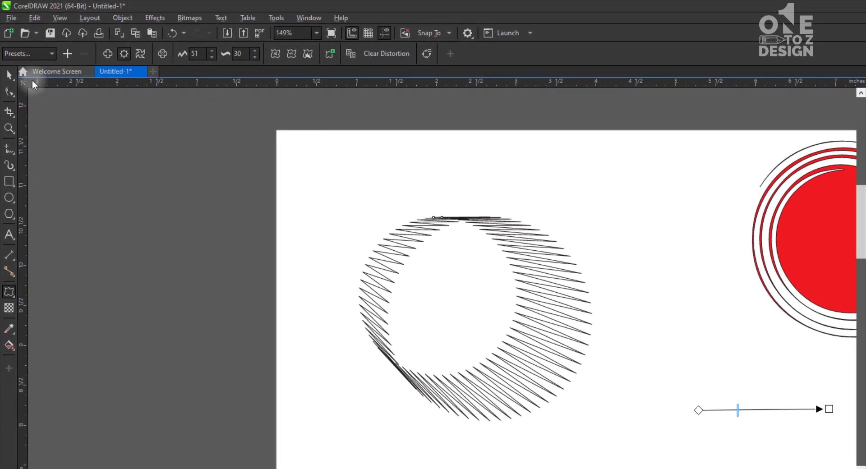
click(10, 76)
click(310, 271)
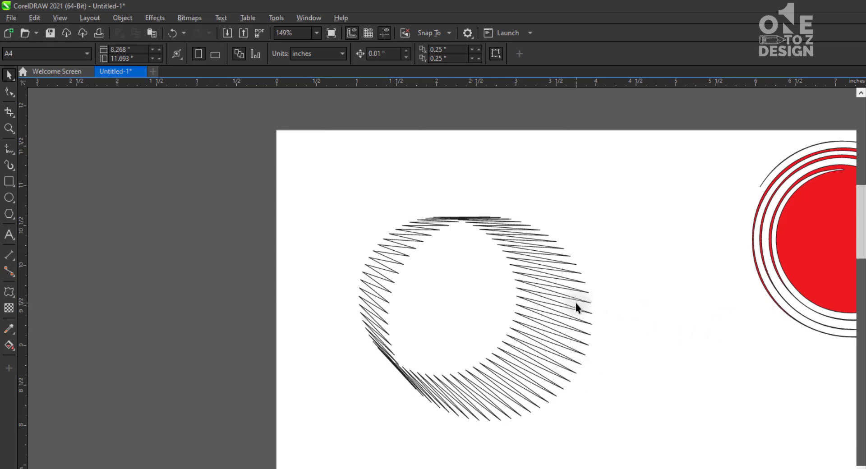
key(ctrl+z)
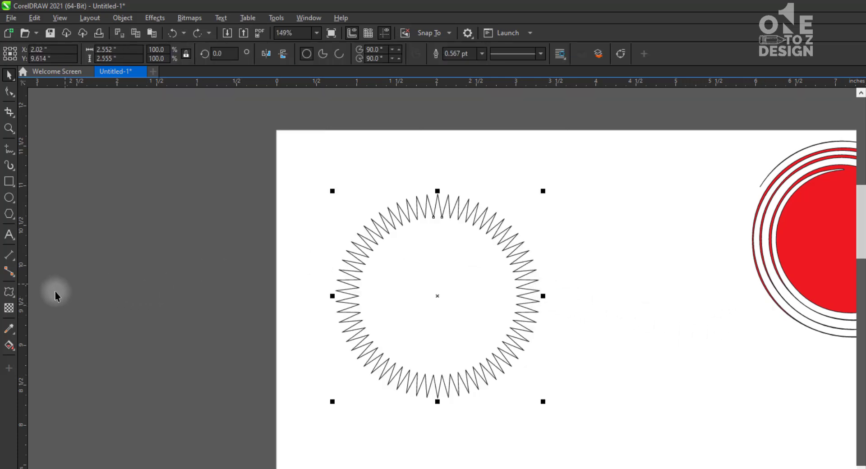
Raise the circle's zipper frequency to 34 and turn on random distortion
click(9, 291)
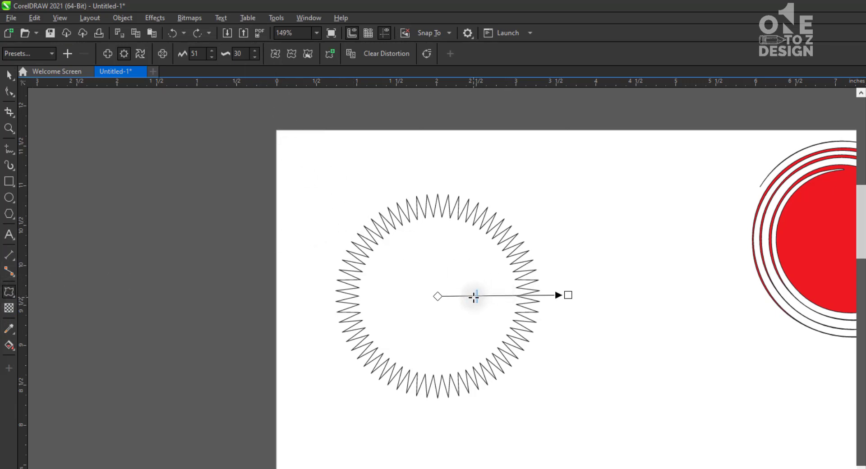
drag(476, 296, 482, 296)
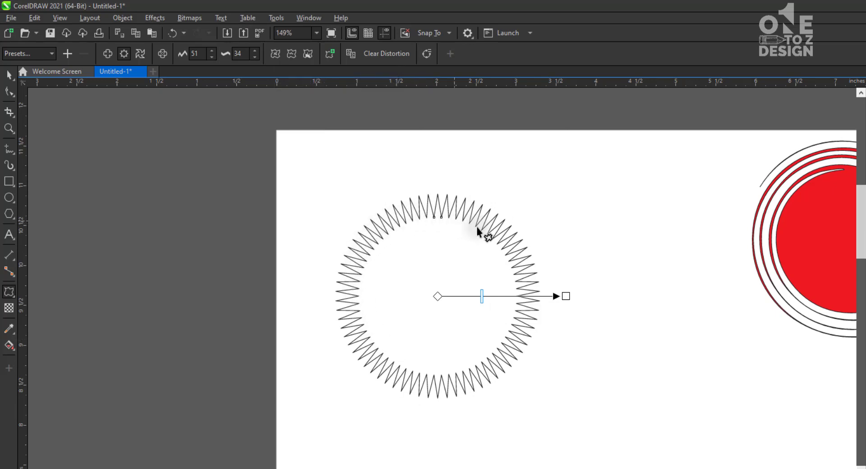
click(274, 55)
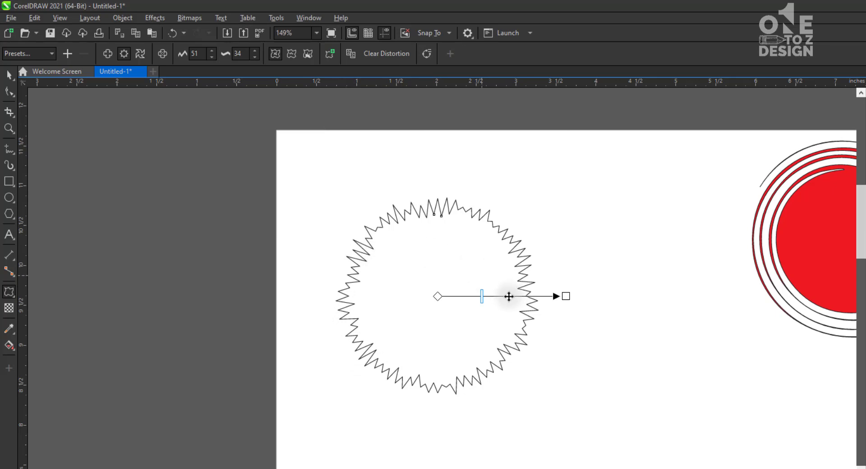
Raise the random zipper distortion's amplitude to 100 and its frequency to 68, and reduce the frequency to 19
drag(481, 297, 734, 298)
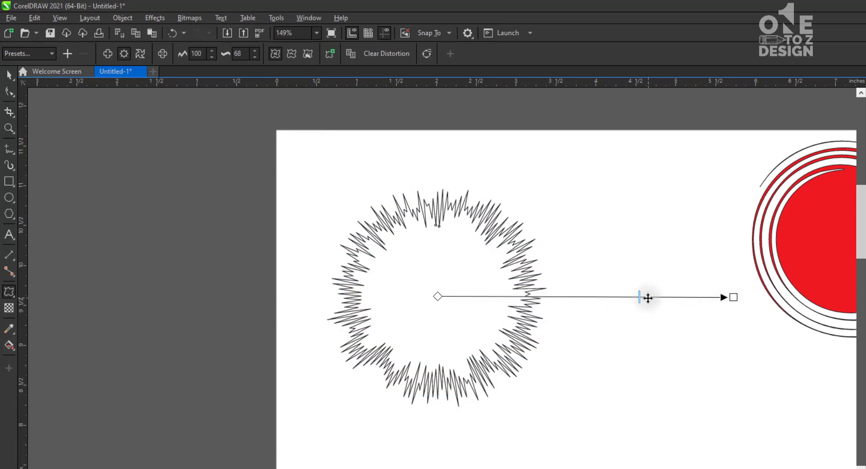
drag(648, 298, 628, 297)
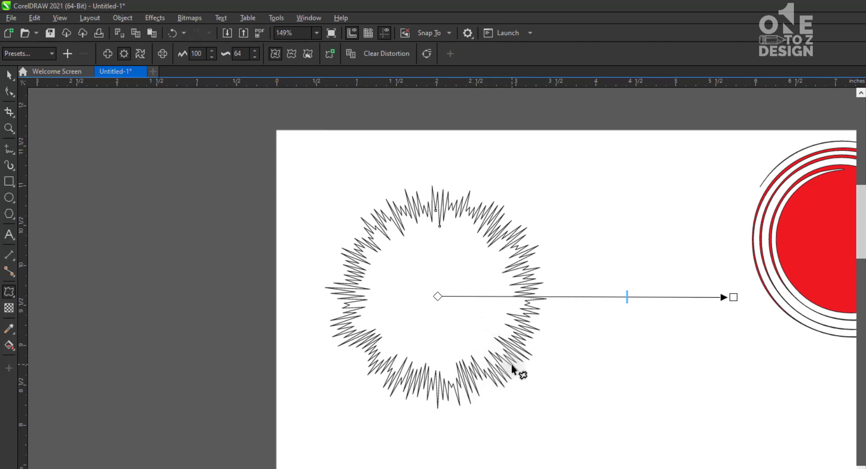
drag(627, 296, 495, 297)
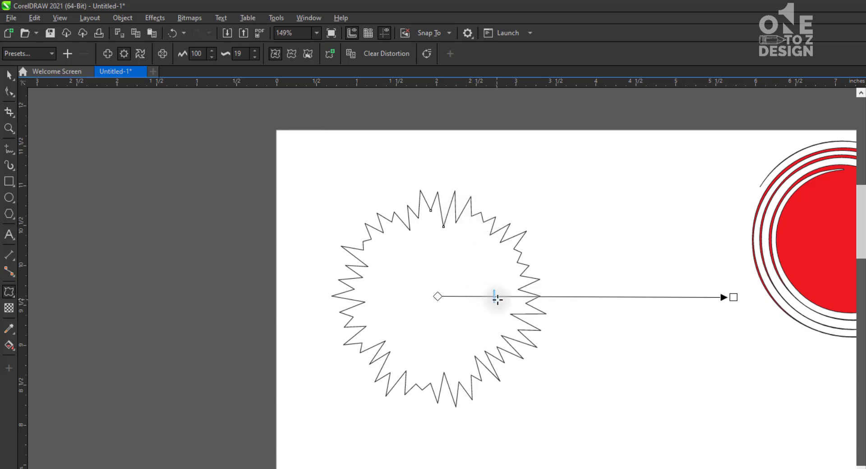
Reduce the random zipper distortion's amplitude to 29 and set its frequency to 16
drag(498, 298, 482, 298)
drag(462, 298, 454, 297)
drag(733, 296, 512, 300)
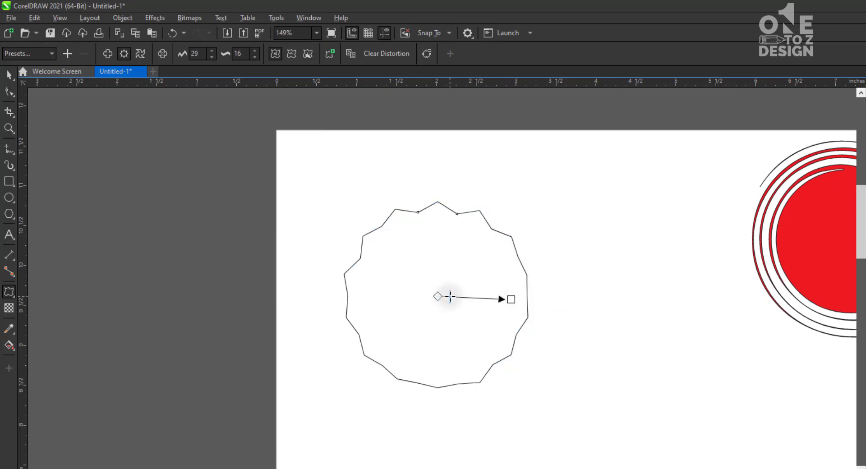
drag(442, 296, 450, 296)
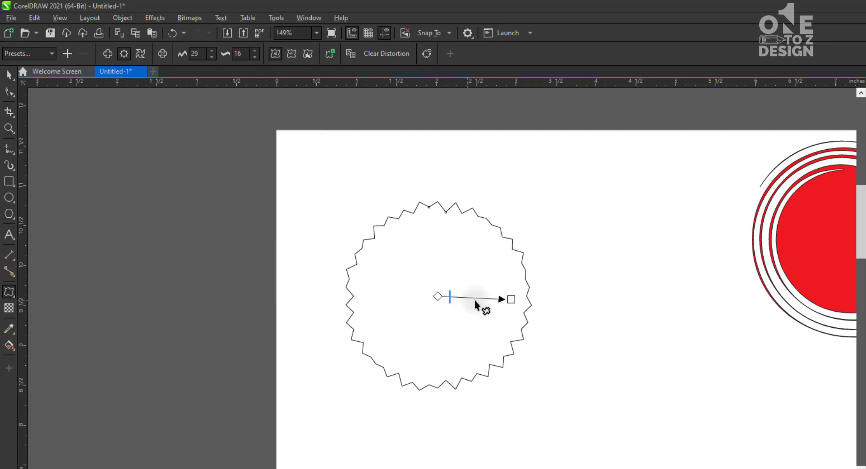
Turn on smooth distortion for the zipper effect, raise the amplitude to 83, and reduce the frequency to 8
click(287, 56)
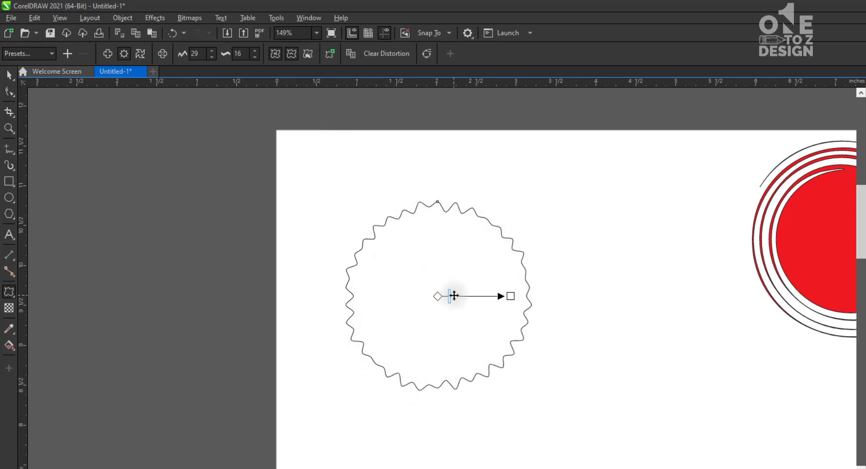
drag(459, 296, 645, 317)
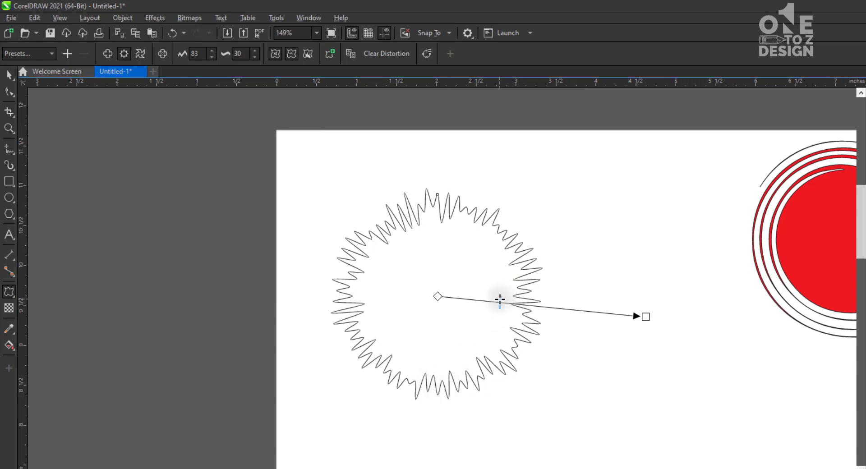
drag(500, 303, 447, 297)
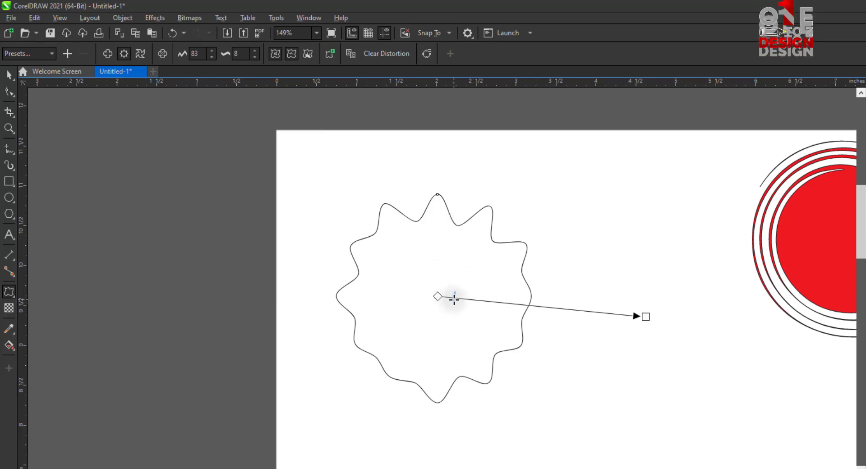
drag(450, 296, 455, 299)
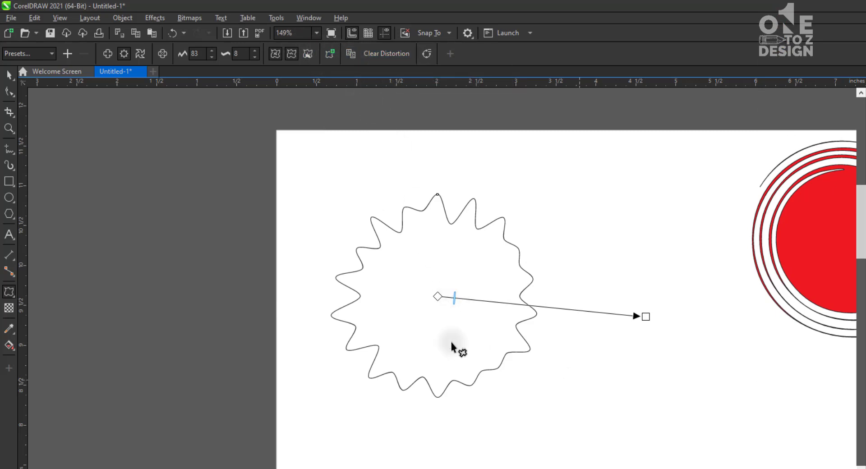
Select the smoothed zipper shape and delete it from the page
click(9, 74)
click(437, 321)
click(437, 315)
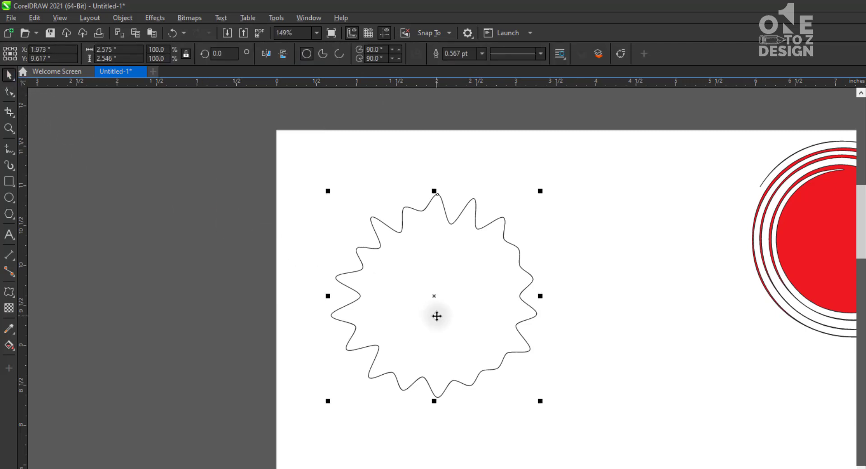
key(Delete)
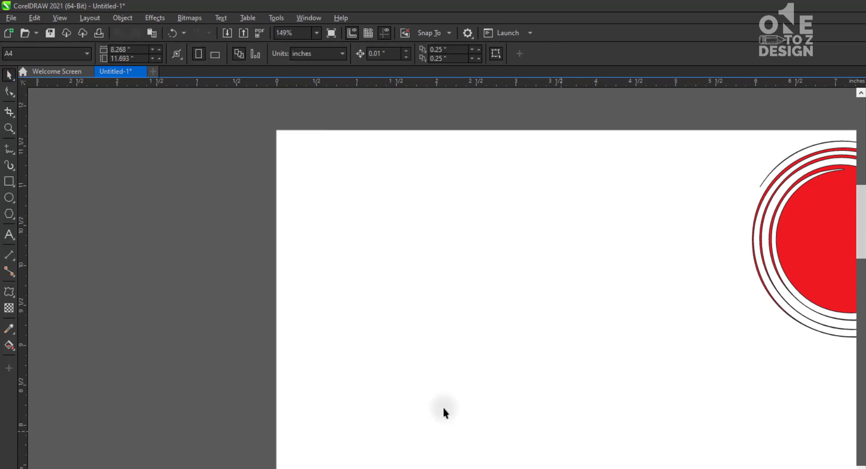
Draw a polygon about 2 inches wide in the empty area of the page and raise its number of sides to 10
click(10, 217)
drag(374, 205, 488, 366)
click(10, 75)
click(384, 226)
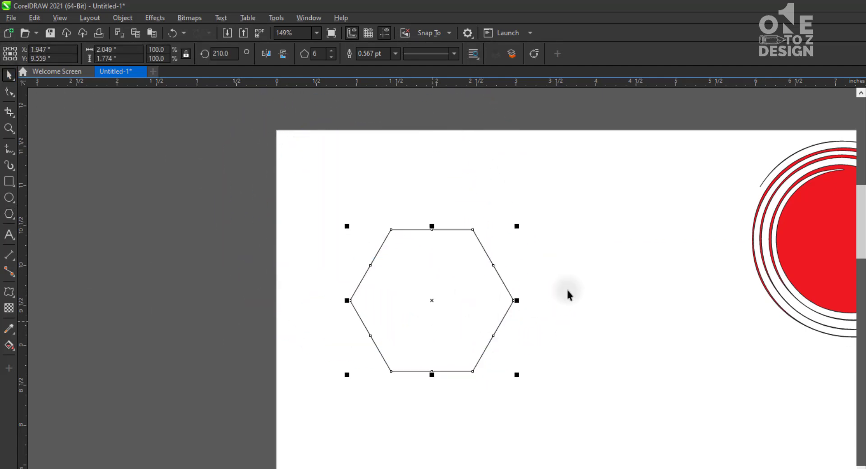
click(332, 51)
click(332, 51)
click(332, 51)
click(332, 51)
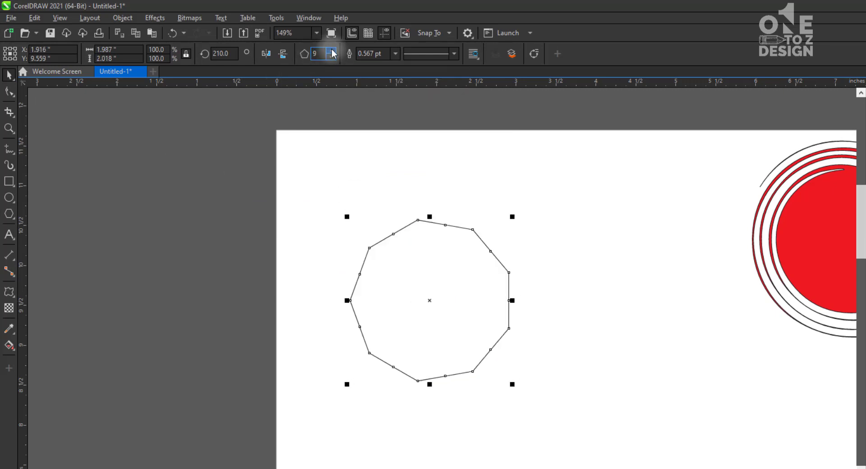
Apply a zipper distortion to the ten-sided polygon and raise its amplitude to 35
click(9, 292)
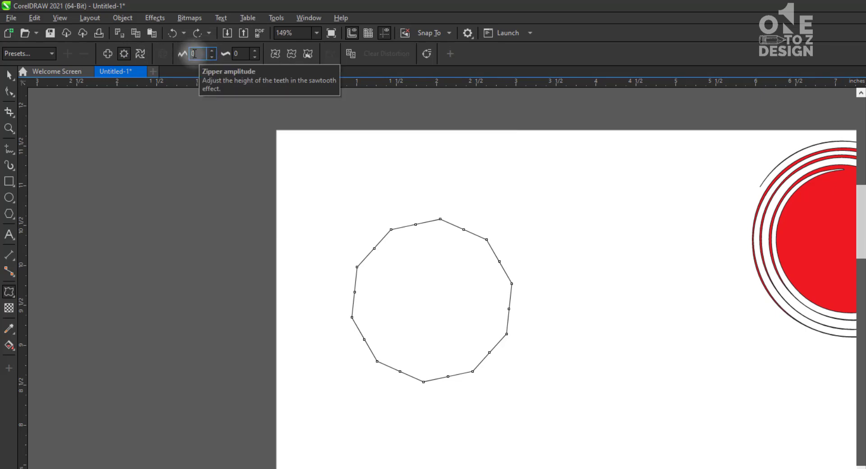
click(211, 51)
click(211, 50)
click(212, 51)
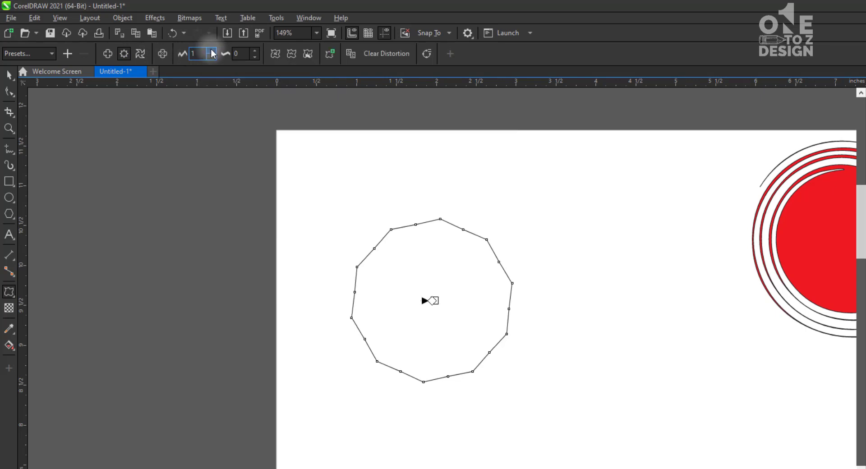
click(212, 51)
click(211, 51)
click(211, 50)
click(212, 50)
click(211, 51)
click(212, 51)
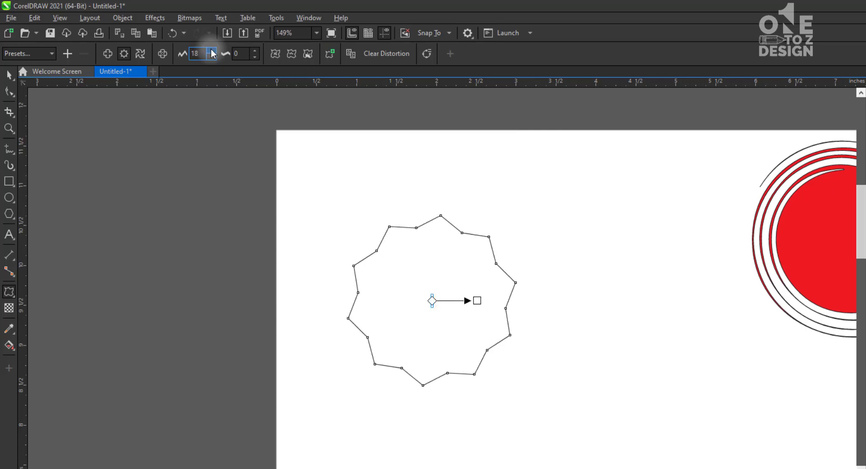
click(211, 50)
click(212, 50)
click(212, 50)
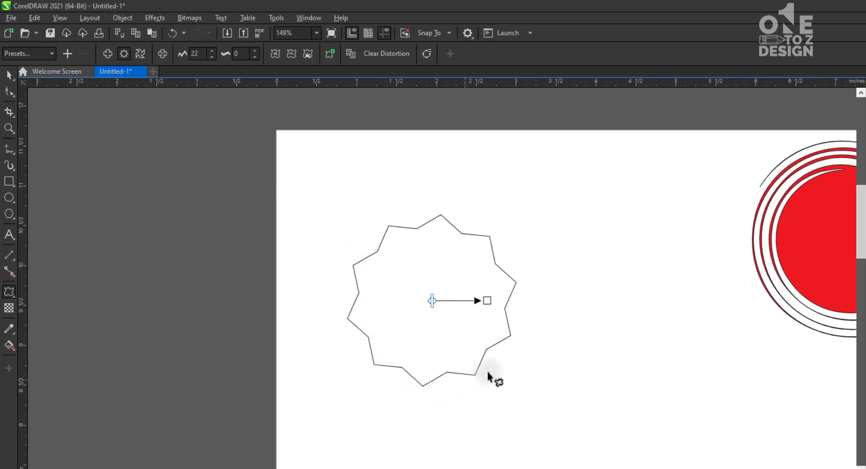
click(211, 50)
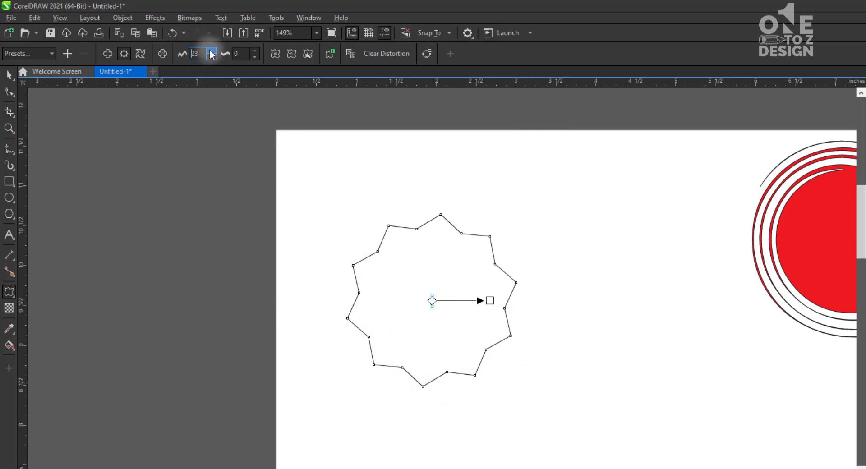
click(212, 51)
click(211, 51)
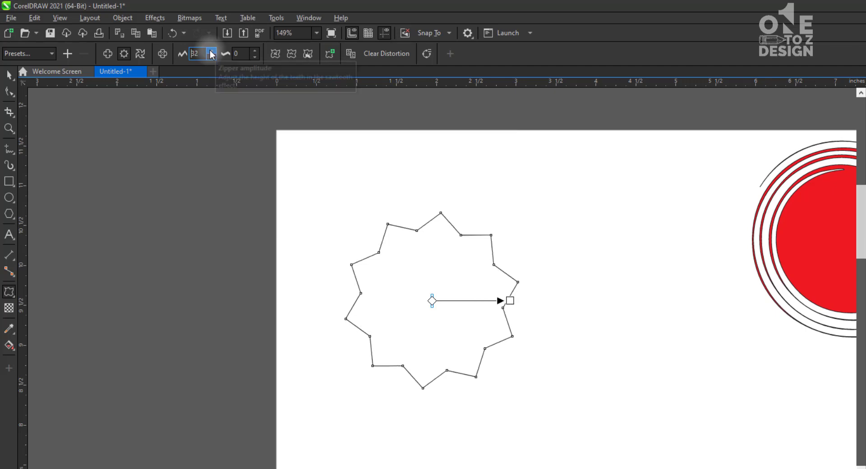
click(211, 50)
click(211, 50)
click(211, 50)
click(211, 51)
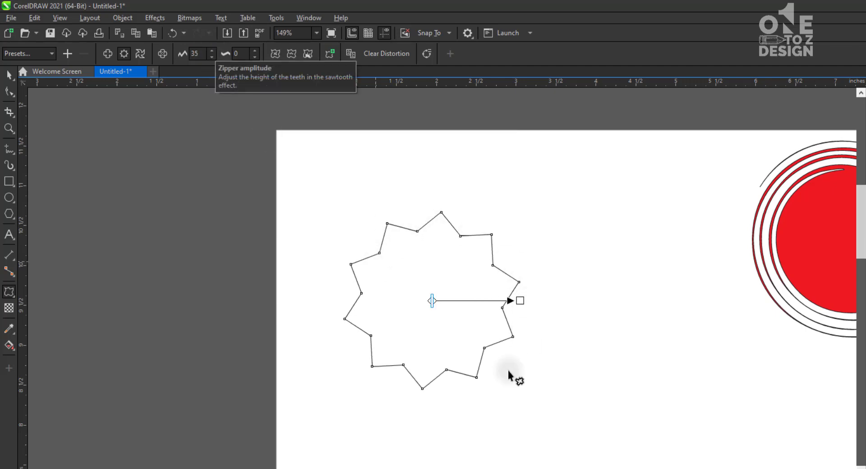
Raise the polygon's zipper frequency to 5, and return it to 0
click(256, 53)
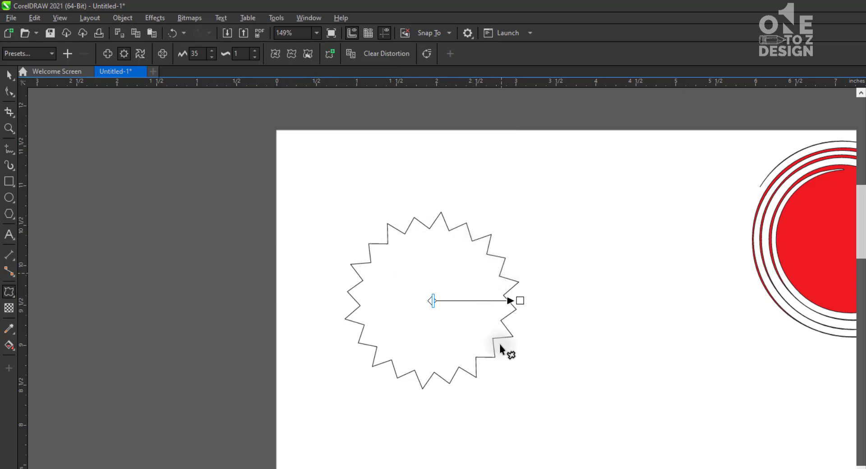
click(254, 51)
click(254, 51)
click(254, 51)
click(255, 51)
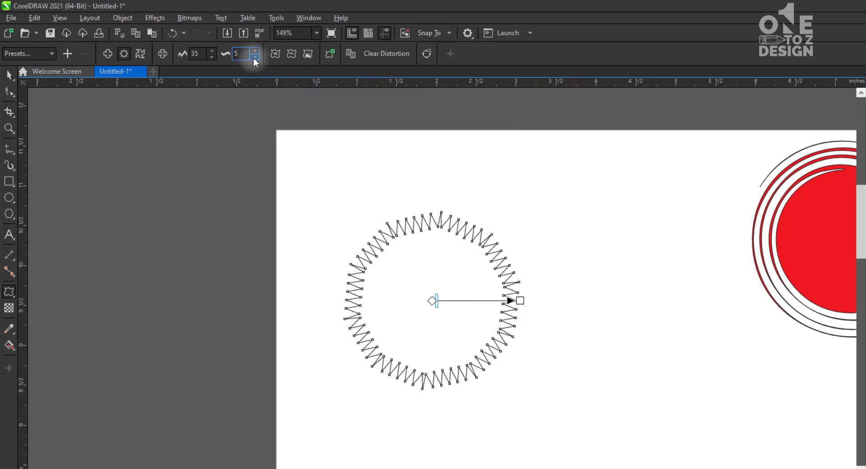
click(255, 57)
click(254, 58)
click(255, 57)
click(254, 58)
click(255, 58)
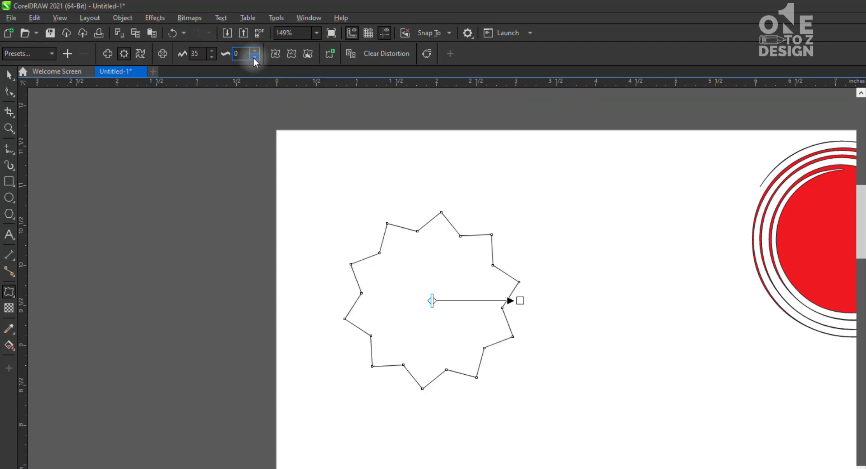
Turn on smooth distortion for the polygon's zipper effect and reduce the amplitude to 10
click(291, 54)
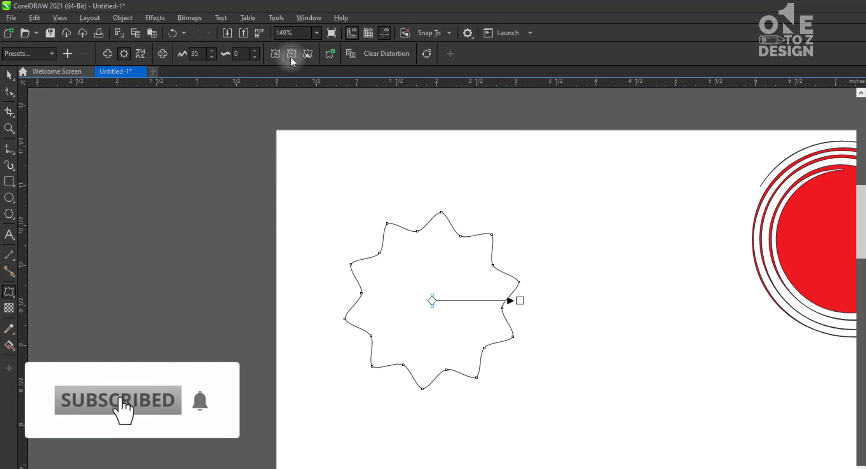
click(213, 58)
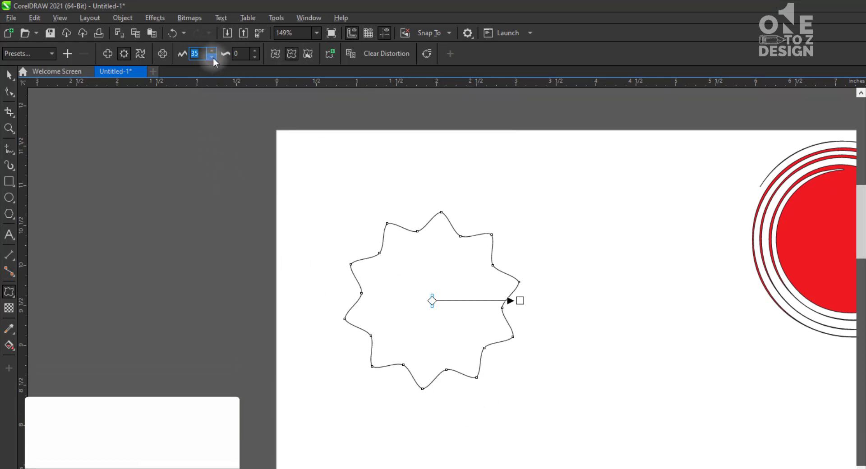
click(213, 58)
click(213, 58)
click(213, 58)
click(213, 57)
click(213, 58)
click(213, 58)
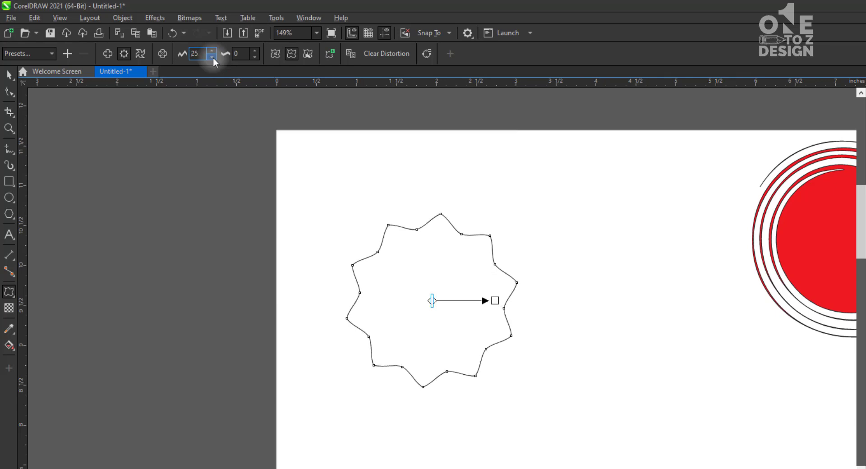
click(213, 57)
click(213, 58)
click(213, 58)
click(213, 58)
click(213, 58)
click(213, 58)
click(213, 57)
click(213, 58)
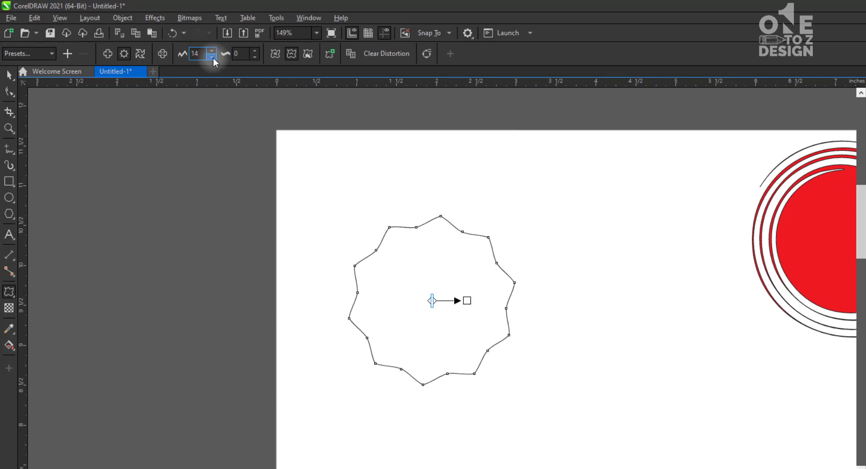
click(213, 58)
click(213, 58)
click(213, 57)
click(213, 58)
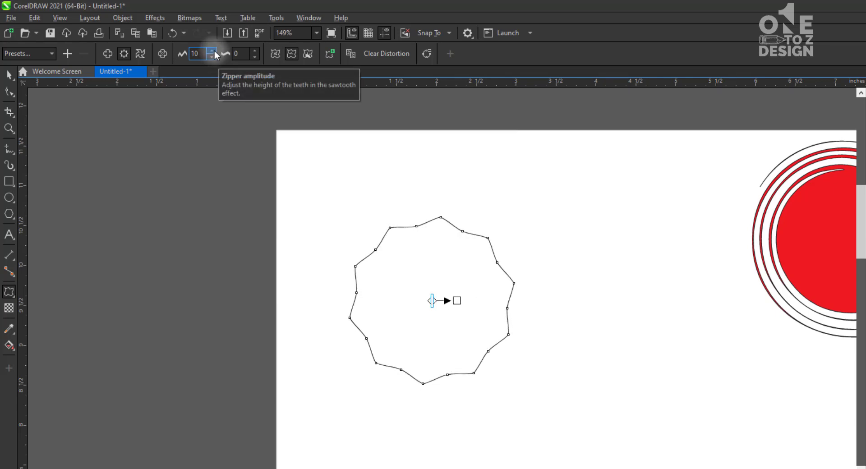
Set the smoothed zipper's frequency to 1, raise its amplitude for deeper waves, and deselect the shape
click(257, 51)
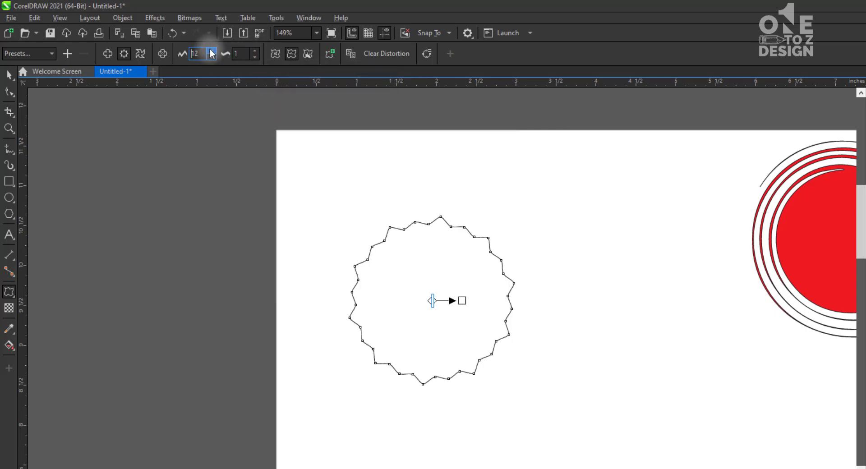
click(211, 50)
click(211, 50)
click(210, 50)
click(210, 50)
click(9, 75)
click(616, 323)
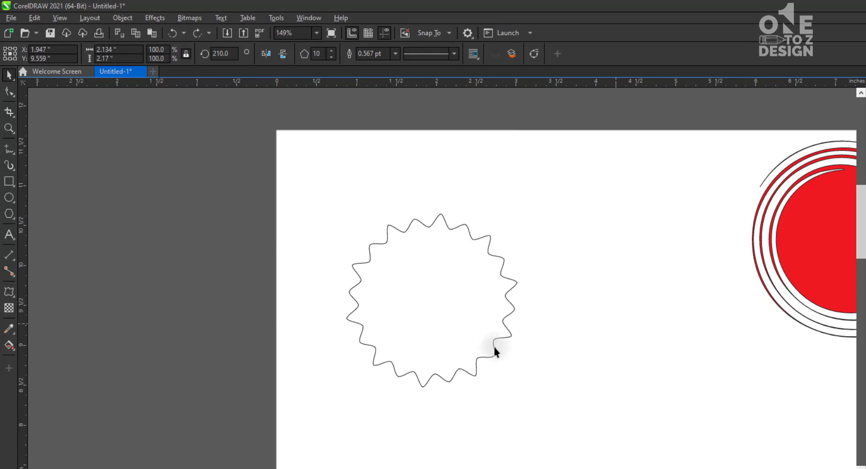
Make a concentric copy of the wavy badge shape scaled to about 83% inside the original
click(488, 346)
click(567, 364)
click(469, 320)
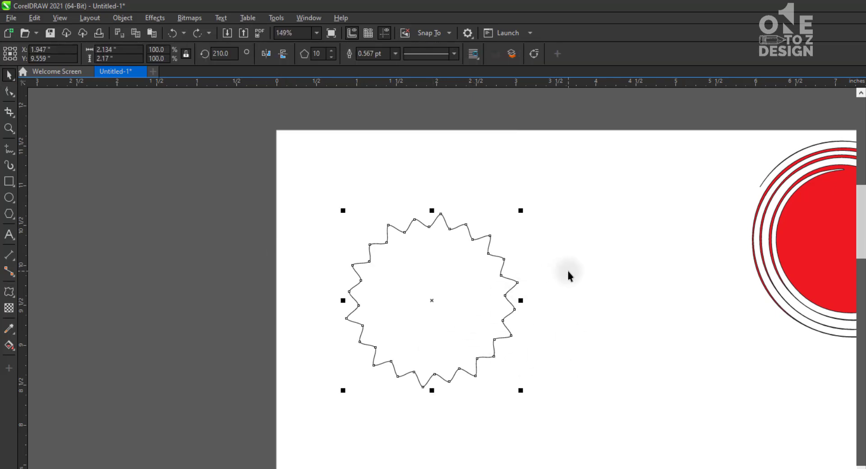
click(425, 277)
click(487, 353)
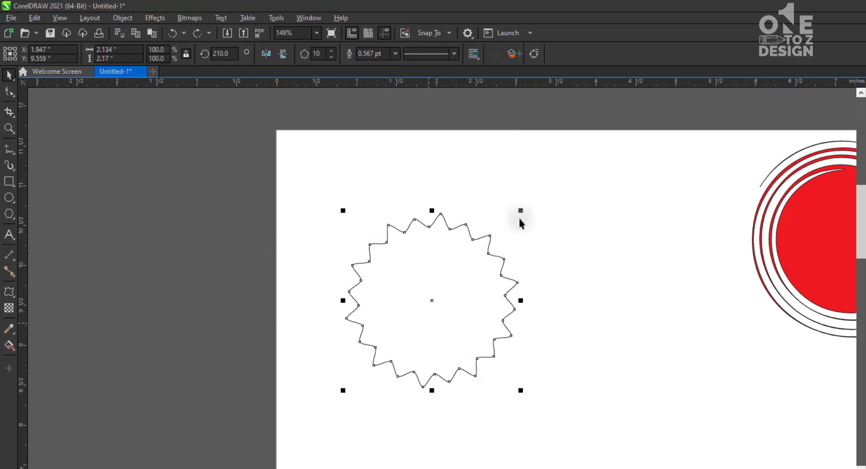
drag(521, 211, 516, 226)
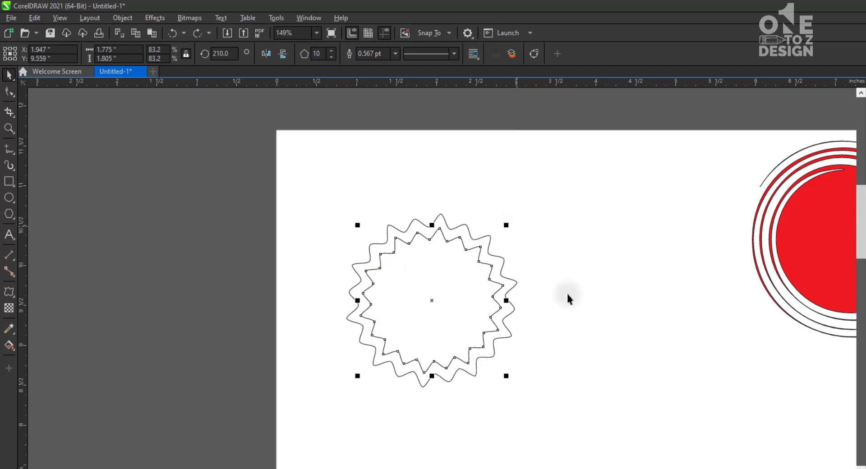
click(567, 298)
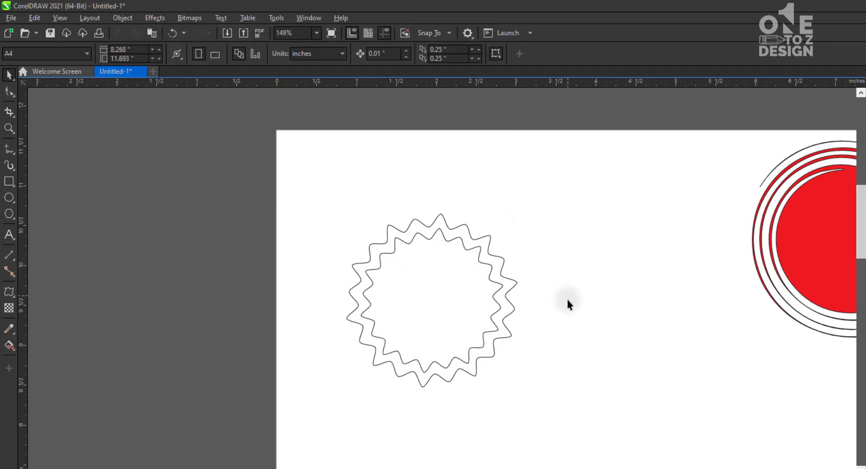
Fill the outer badge shape with dark teal and the inner copy with dark green
click(508, 291)
click(571, 468)
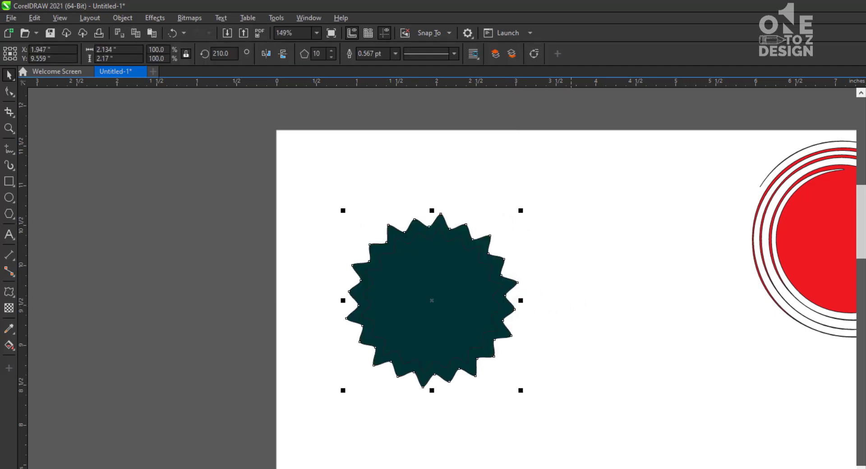
click(451, 321)
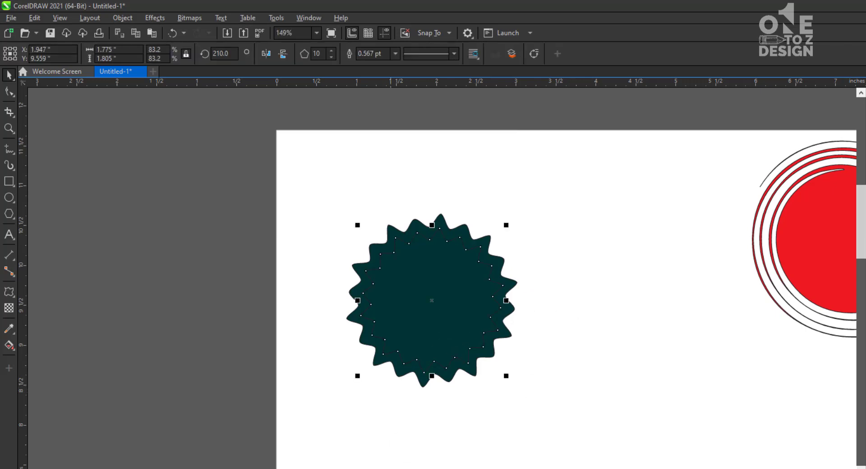
click(489, 467)
click(566, 382)
Make a concentric copy of the dark green shape at about 71% scale and fill it with brighter green
click(446, 318)
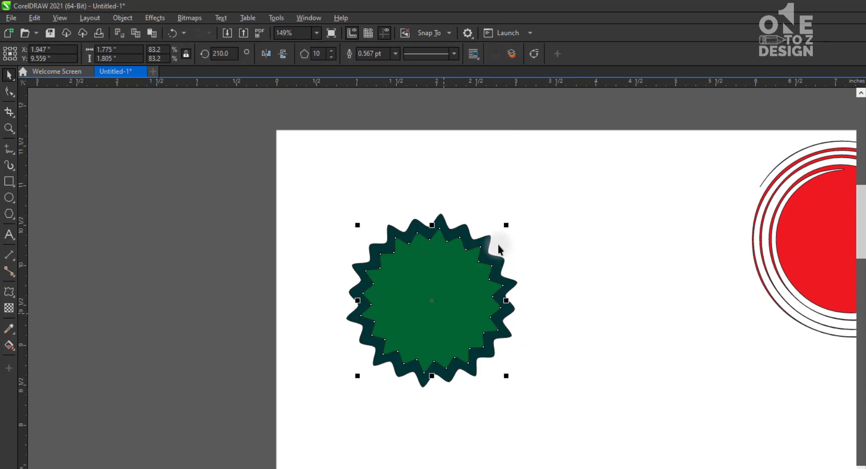
drag(506, 224, 503, 239)
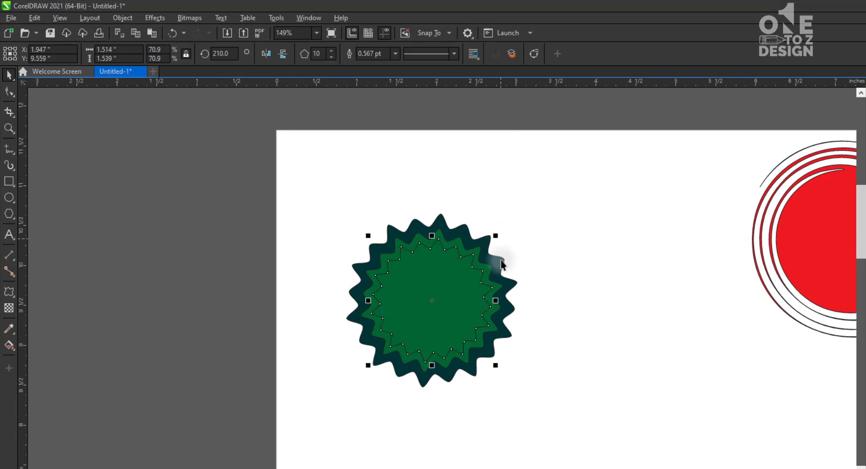
click(602, 372)
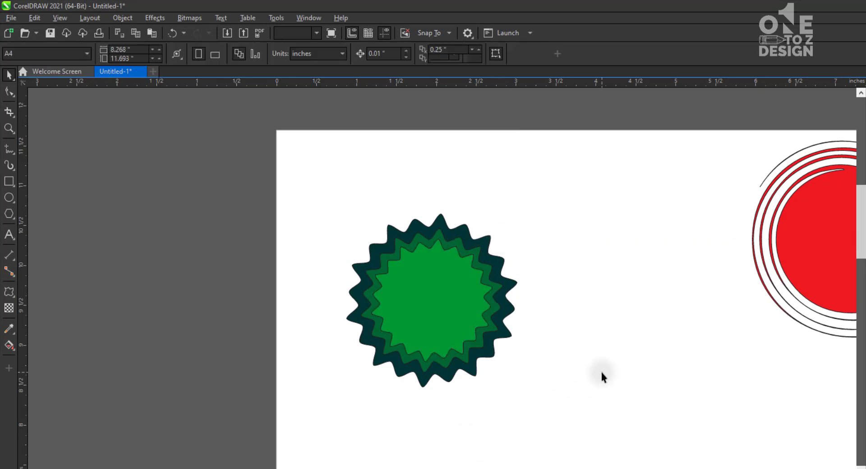
Select all three badge shapes and move them together beside the red swirl, leaving the drawing area empty
drag(358, 400, 357, 401)
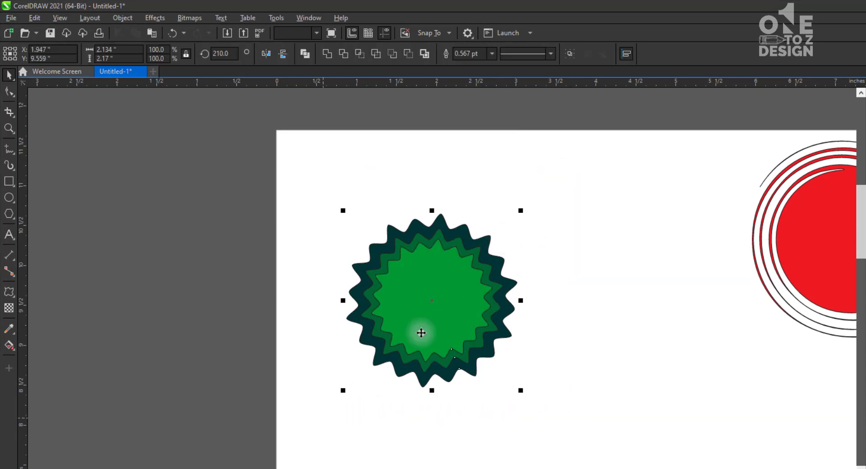
drag(420, 333, 649, 256)
click(406, 328)
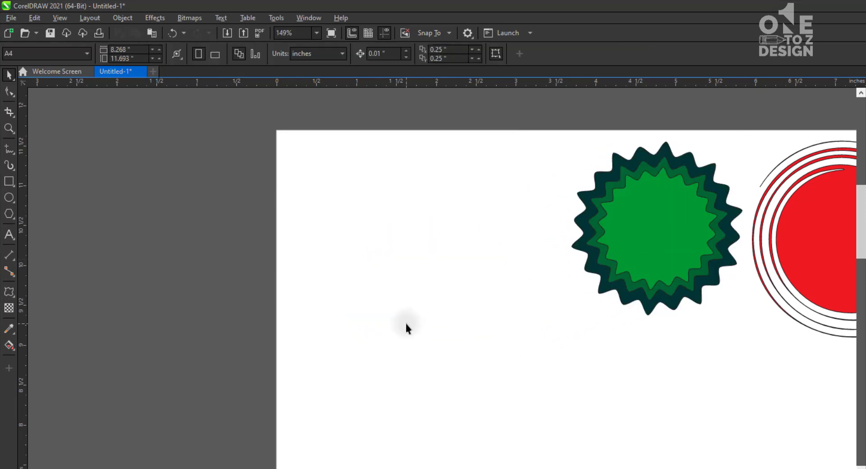
Draw a rectangle about 4.3 inches wide below the green badge and stretch its height to about 1.54 inches
click(12, 181)
drag(296, 344, 639, 446)
key(space)
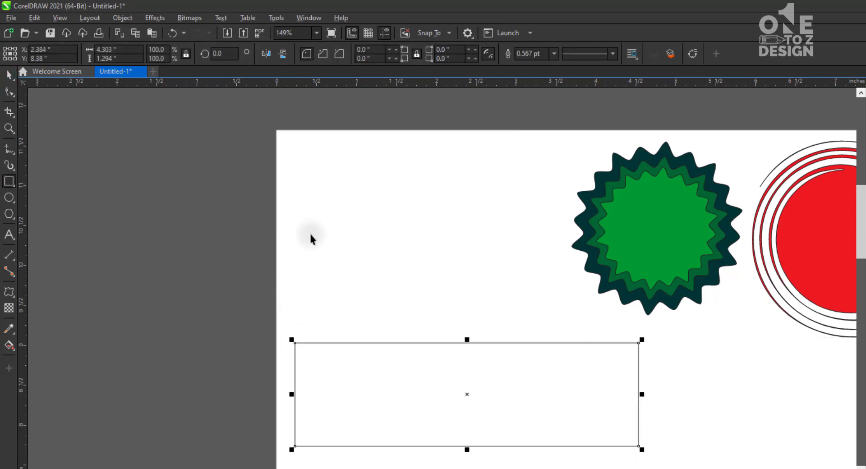
drag(392, 248, 489, 468)
click(473, 377)
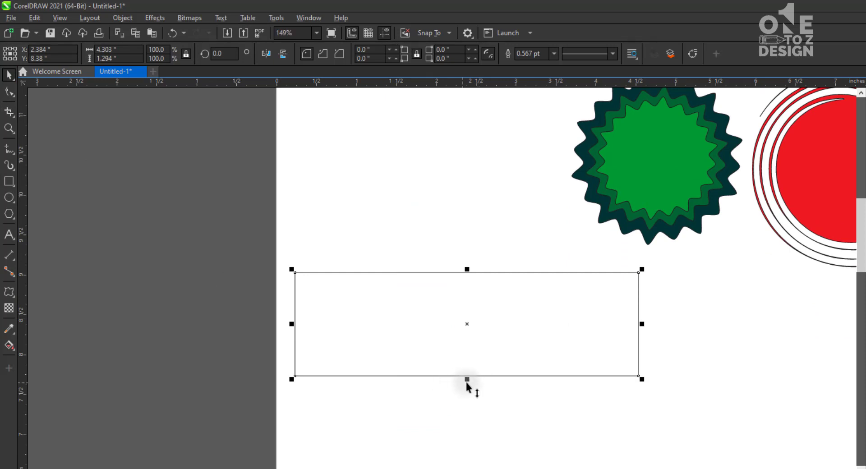
drag(467, 382, 466, 402)
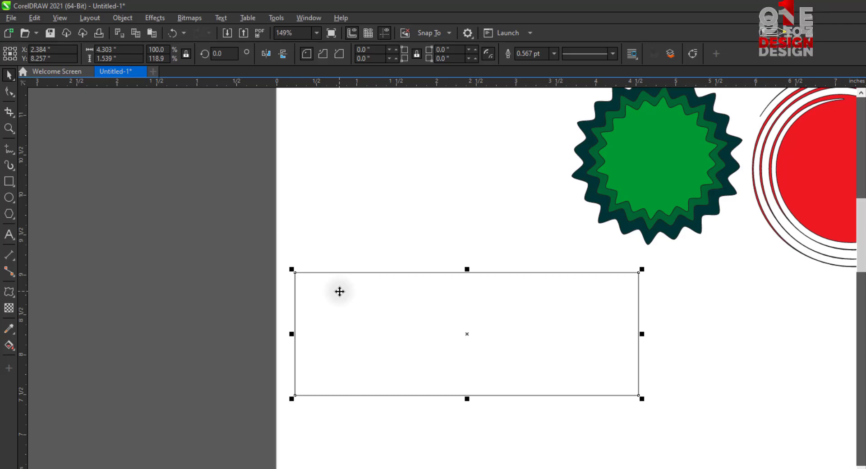
Apply a Twister distortion of 33 additional degrees around the rectangle's centre to bend it into a waving flag shape
click(9, 292)
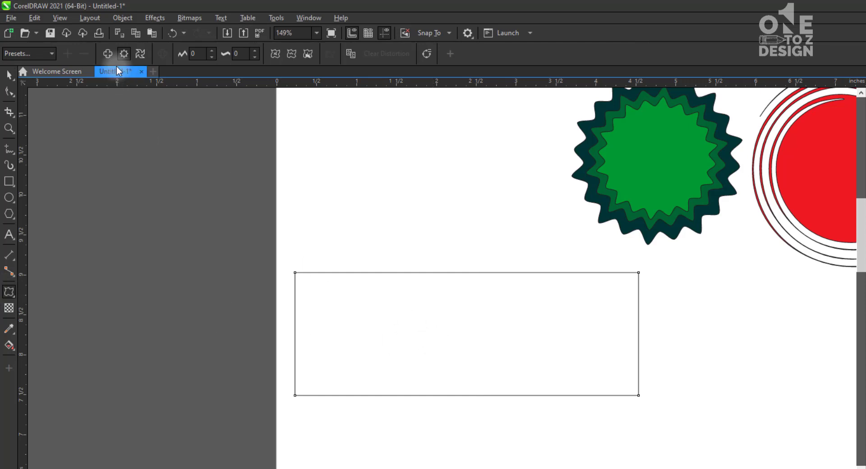
click(141, 54)
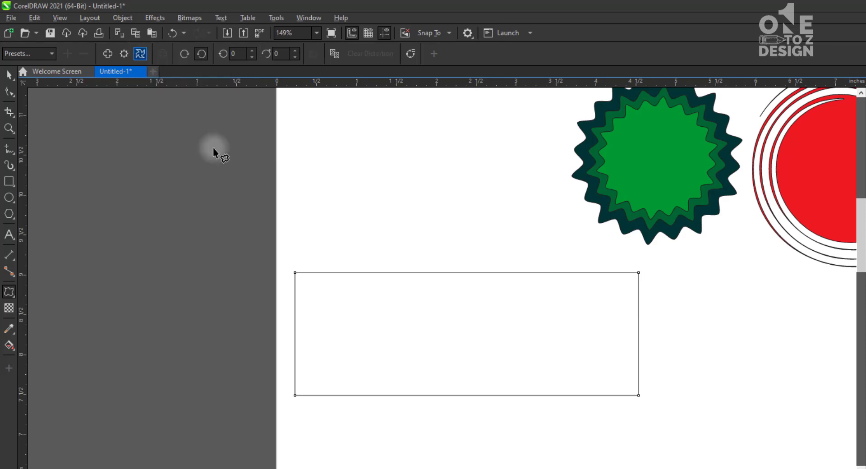
drag(462, 342, 464, 340)
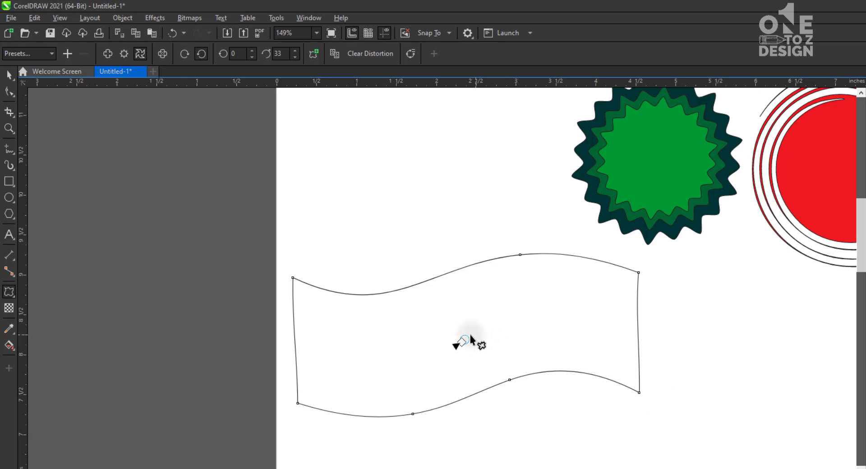
Try stronger twists on the flag shape, up to three full rotations, and return it to the 33-degree wave
drag(466, 342, 257, 317)
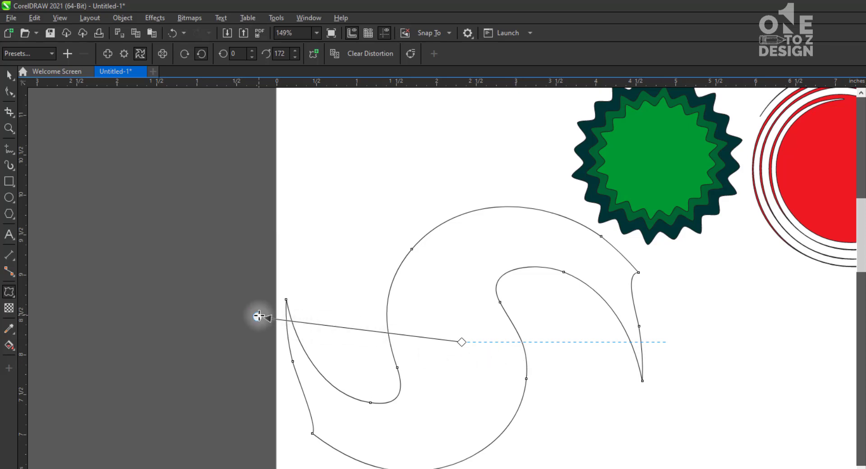
drag(257, 318, 582, 291)
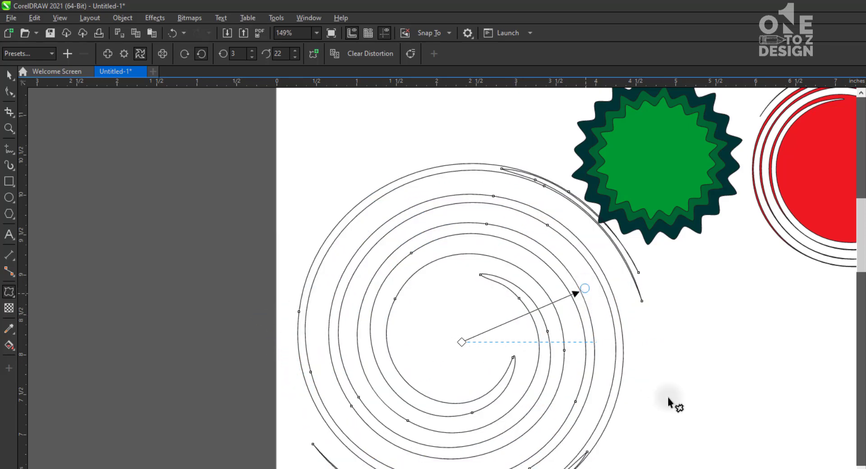
key(ctrl+z)
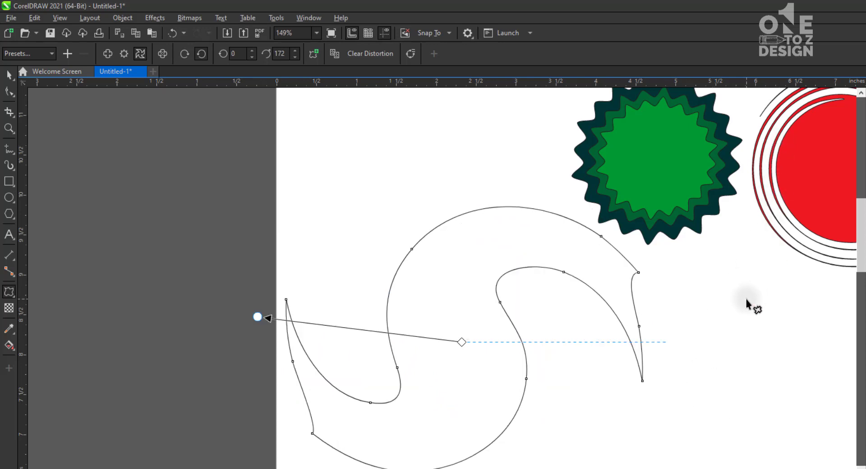
drag(258, 317, 472, 338)
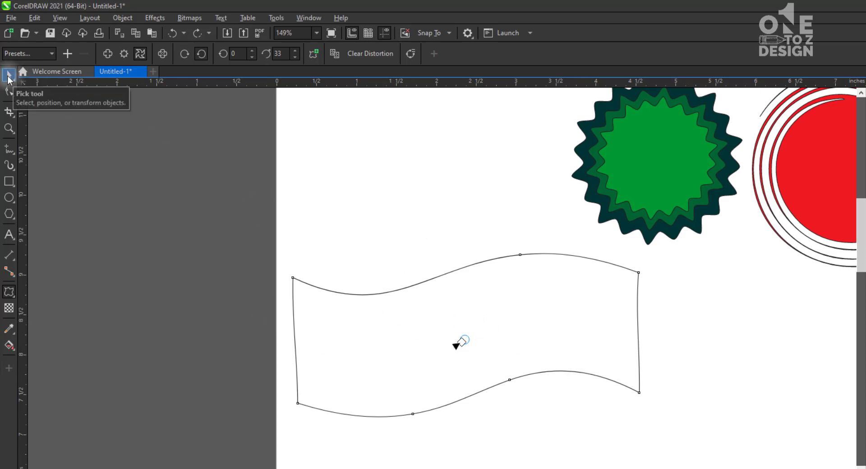
Scale the wavy flag down to about 2.86 inches wide, fill it with dark red and move it beside the green badge
click(9, 75)
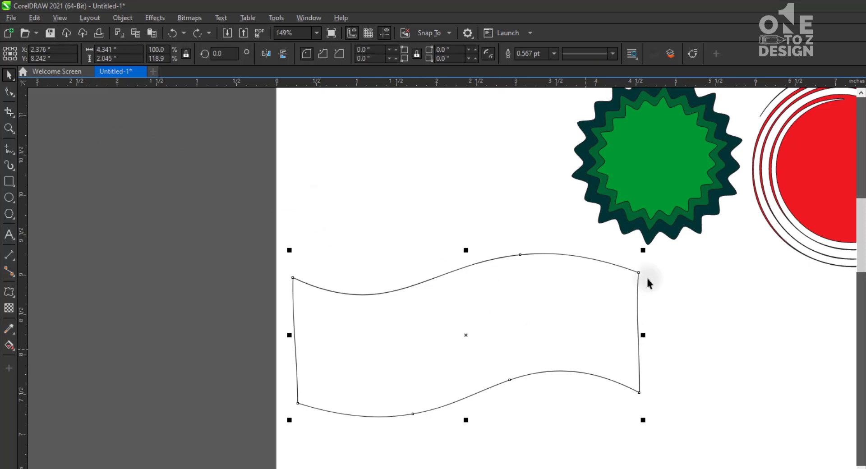
drag(627, 278, 582, 293)
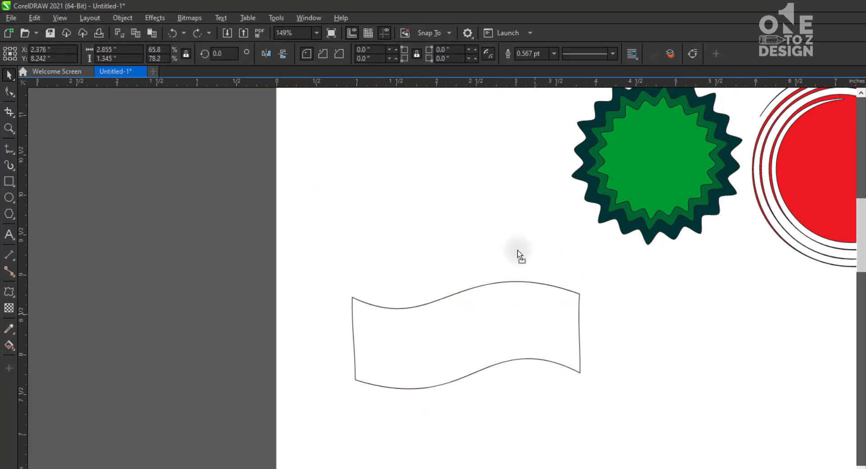
drag(537, 329, 504, 219)
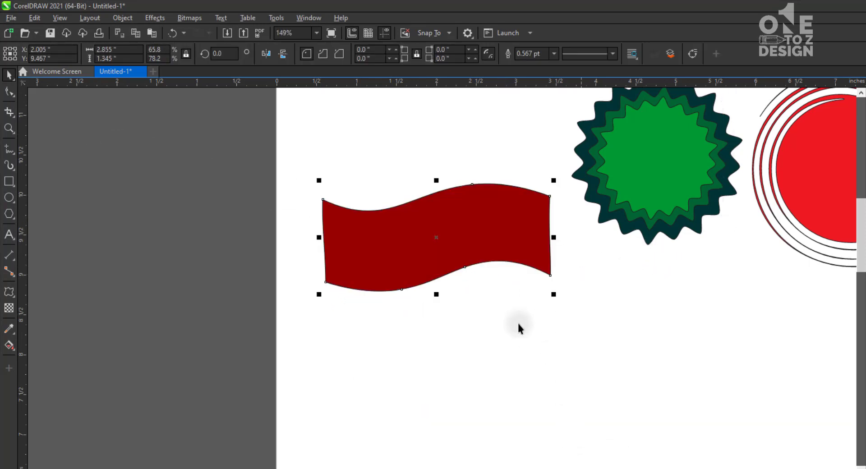
drag(455, 236, 455, 157)
click(403, 298)
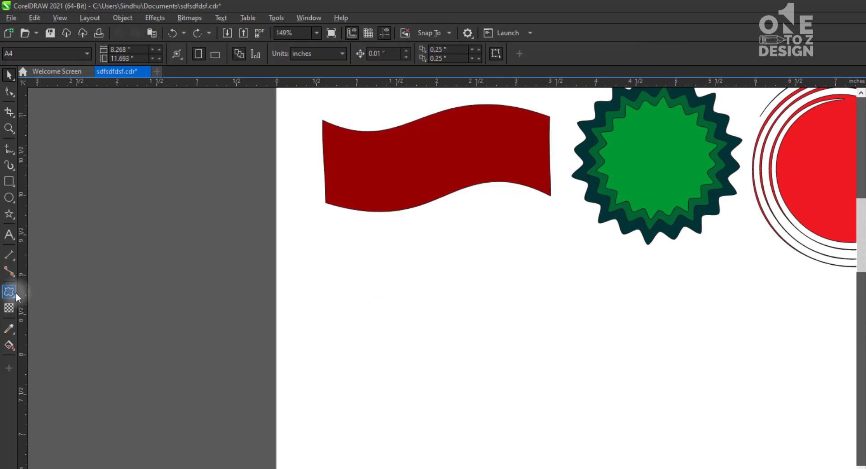
Draw a five-pointed star about 1.19 inches wide below the red flag and shift it down toward the page's edge
click(16, 294)
click(15, 218)
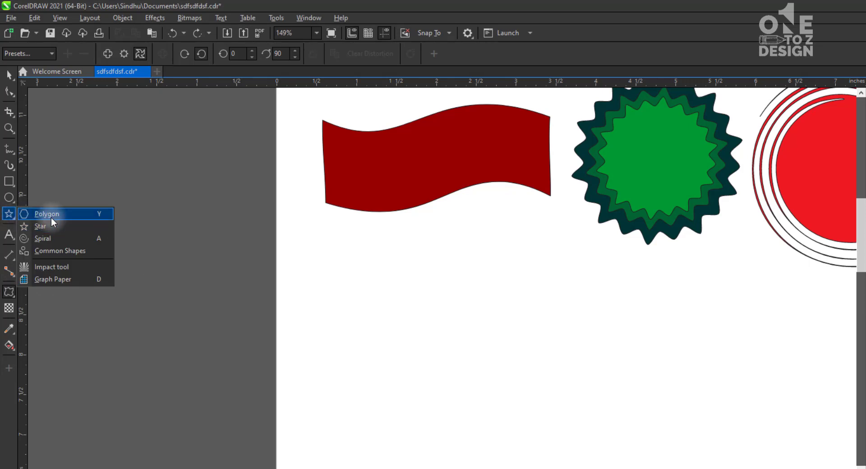
click(50, 217)
click(15, 220)
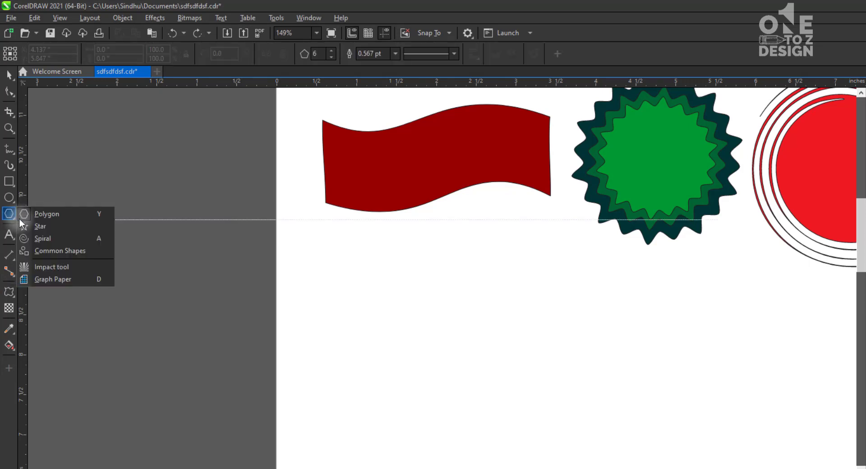
click(40, 228)
drag(464, 288, 499, 324)
key(space)
click(325, 296)
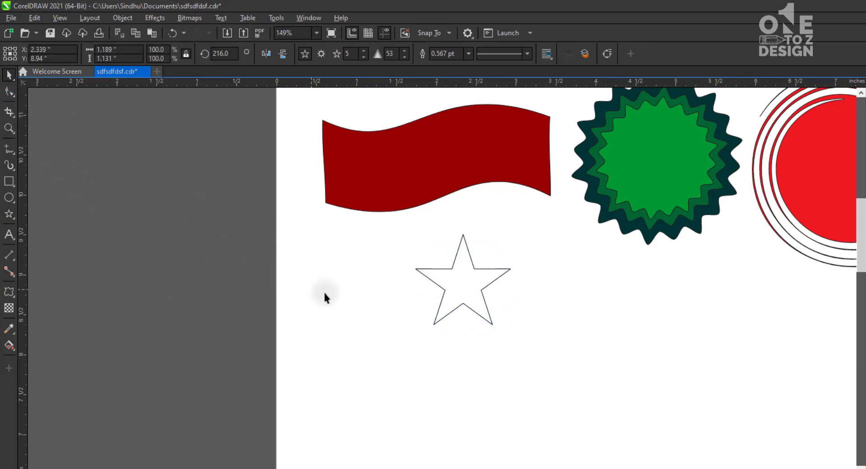
click(489, 293)
drag(464, 299, 405, 338)
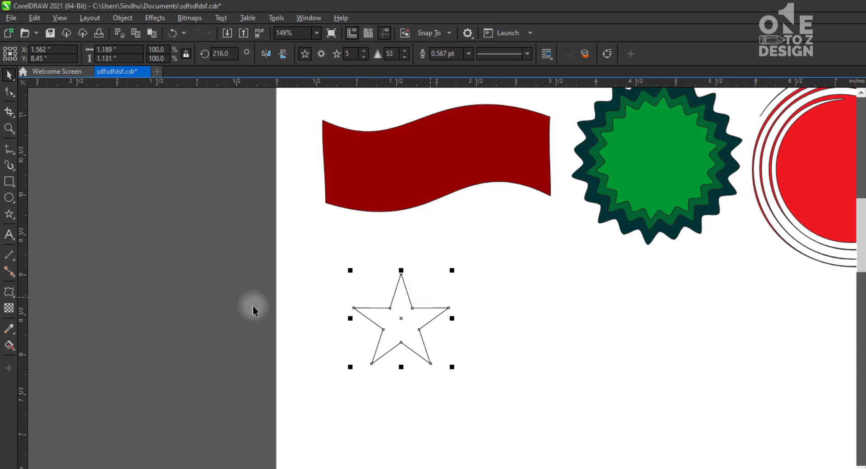
Try out Twister distortions on the star and undo them to restore its original shape
click(9, 292)
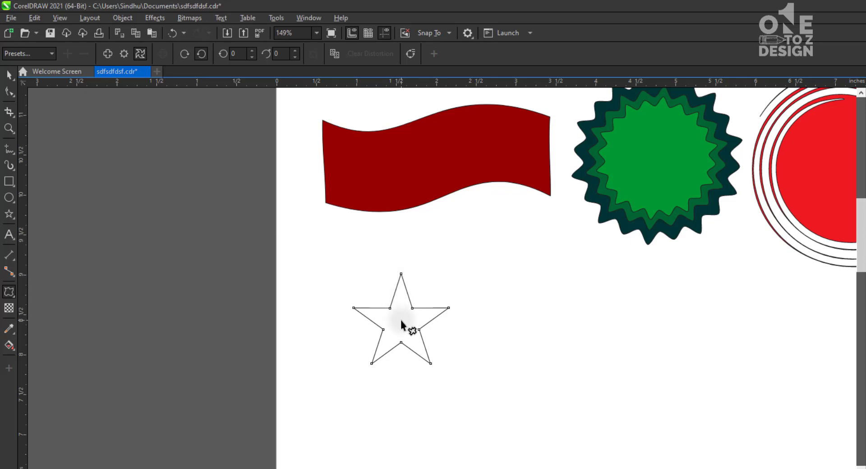
drag(439, 310, 417, 321)
key(ctrl+z)
key(ctrl+z)
key(ctrl+z)
click(454, 354)
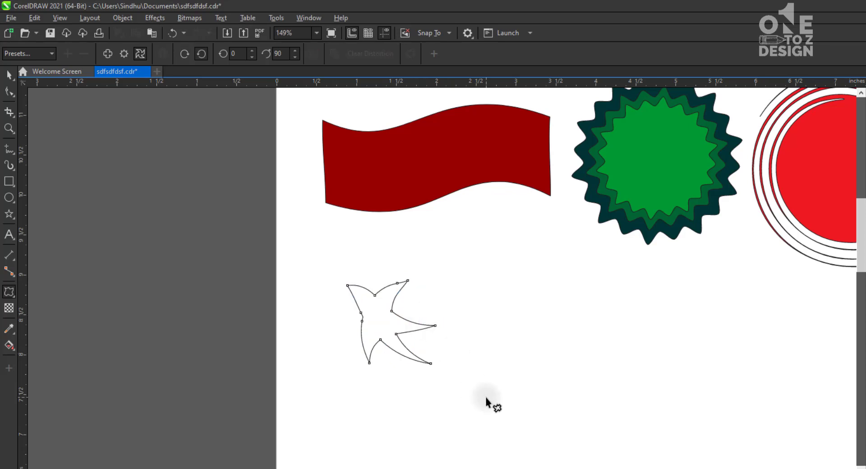
key(ctrl+z)
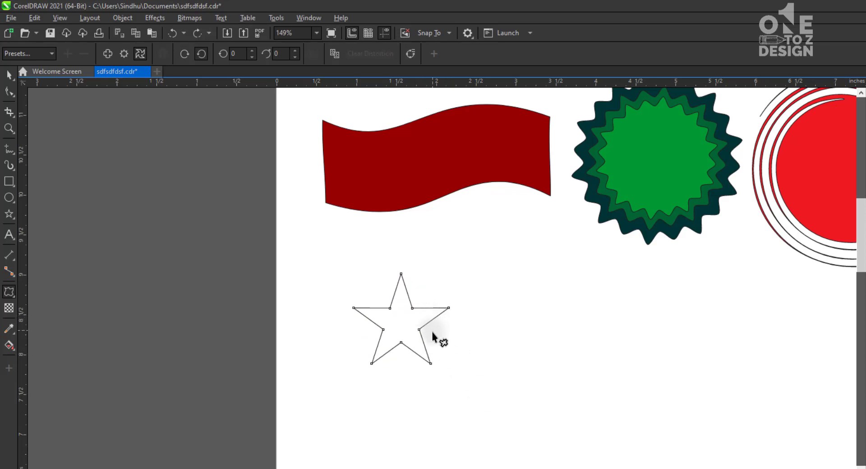
Twist the star by 119 additional degrees from its inner edge to form a flying bird, and move it up slightly
drag(435, 319, 425, 303)
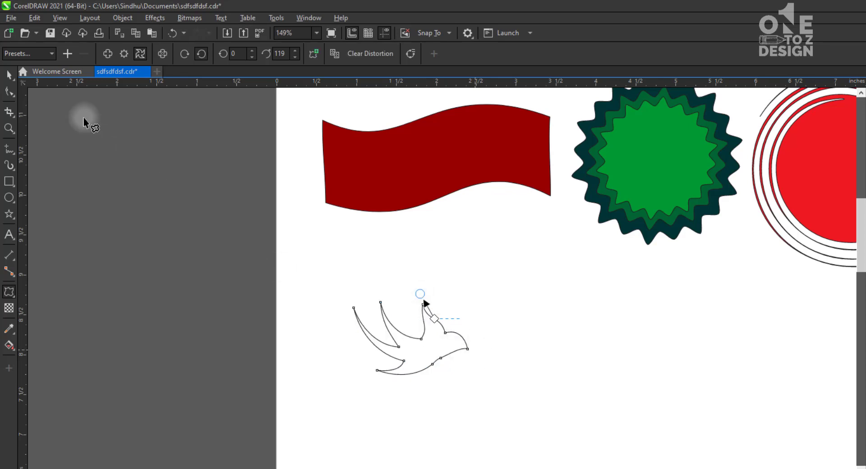
click(9, 75)
click(340, 339)
click(414, 353)
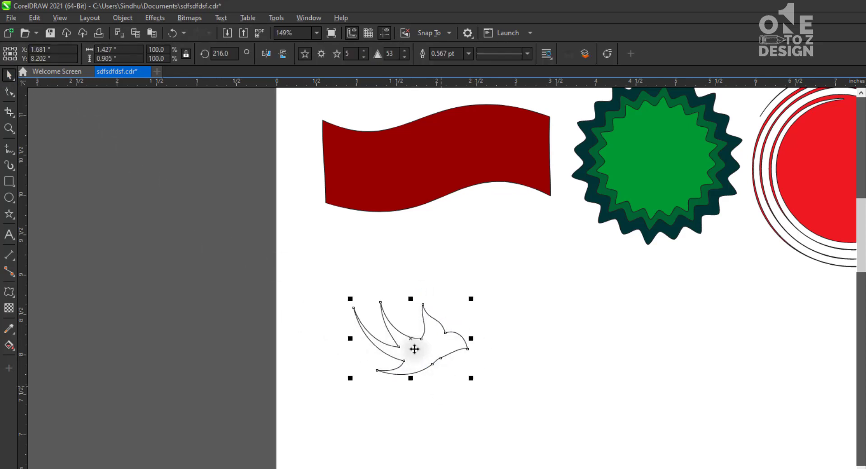
drag(415, 354, 389, 328)
Fill the bird with dark green and remove its outline
click(510, 468)
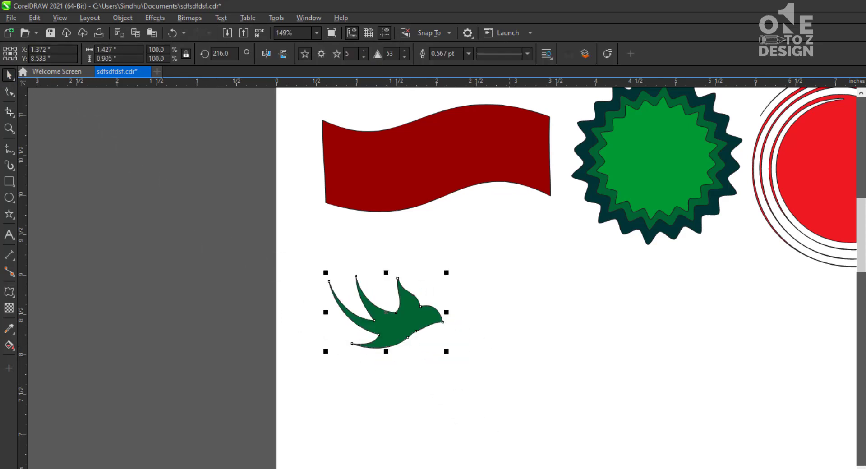
key(Escape)
click(407, 314)
right_click(865, 273)
click(496, 264)
Make a horizontally mirrored copy of the bird so the two birds meet beak to beak
click(402, 315)
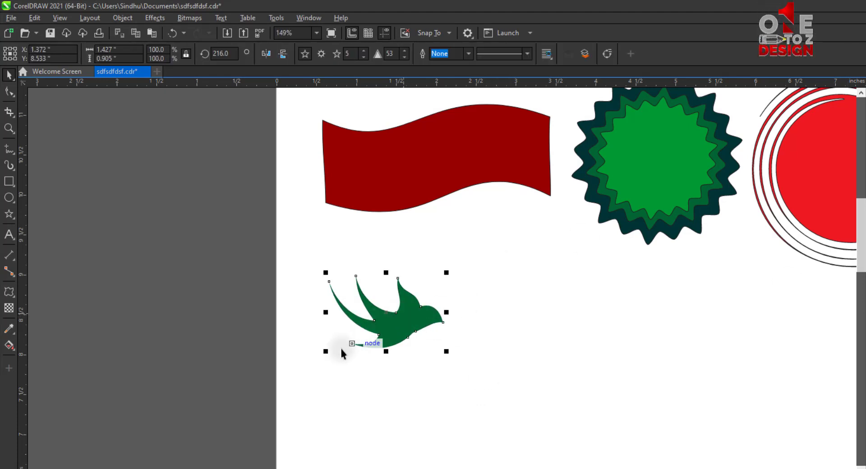
drag(325, 315, 566, 313)
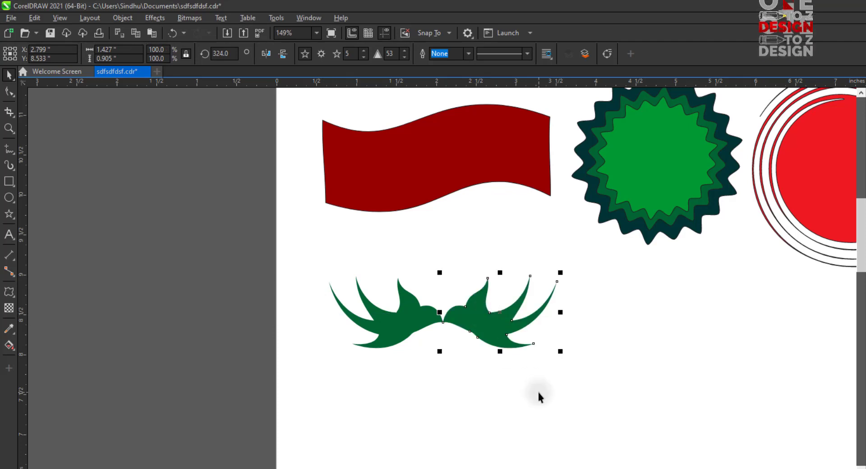
click(539, 396)
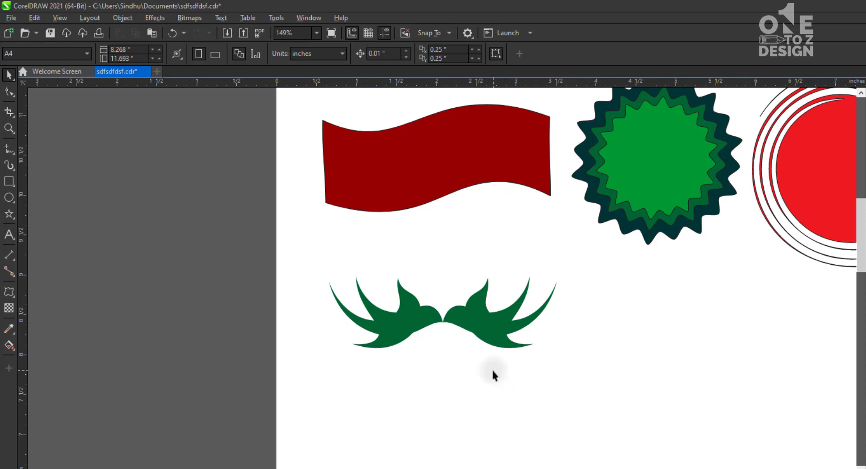
Draw a small white circle about 0.028 inches wide as the original bird's eye and remove its outline
key(F2)
drag(305, 243, 587, 389)
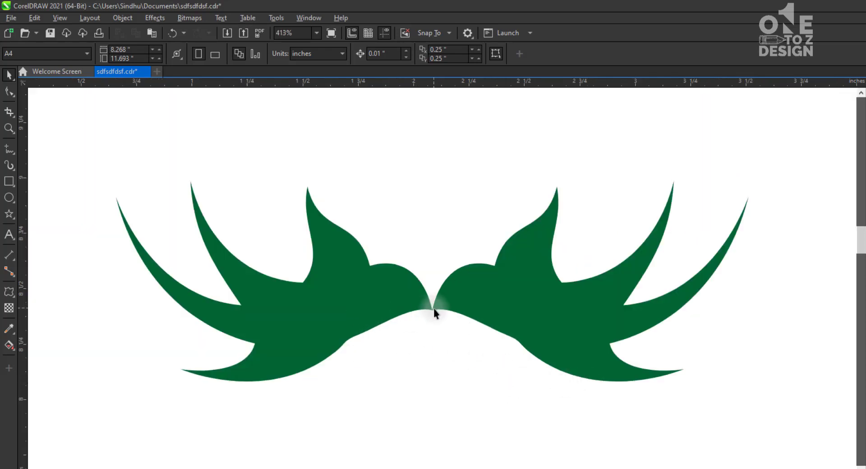
click(9, 198)
drag(407, 293, 400, 298)
click(9, 75)
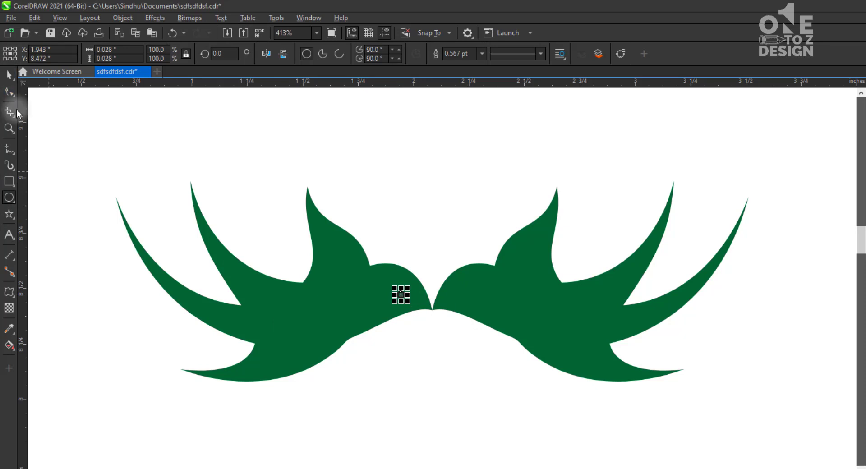
click(489, 378)
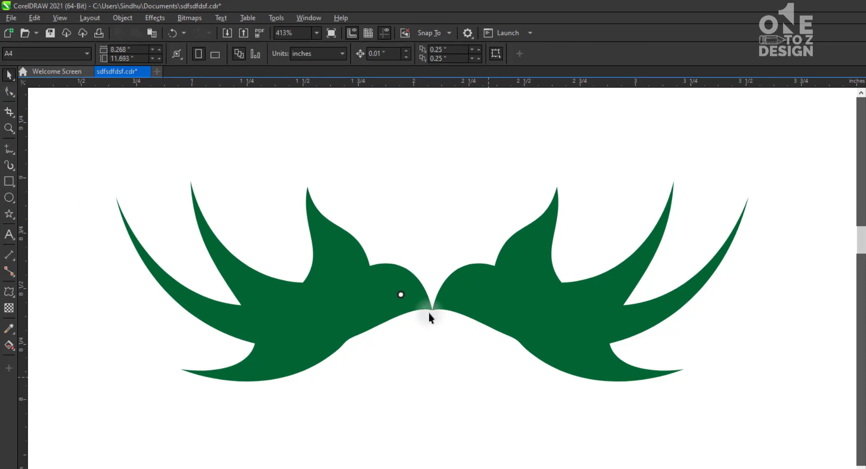
click(401, 294)
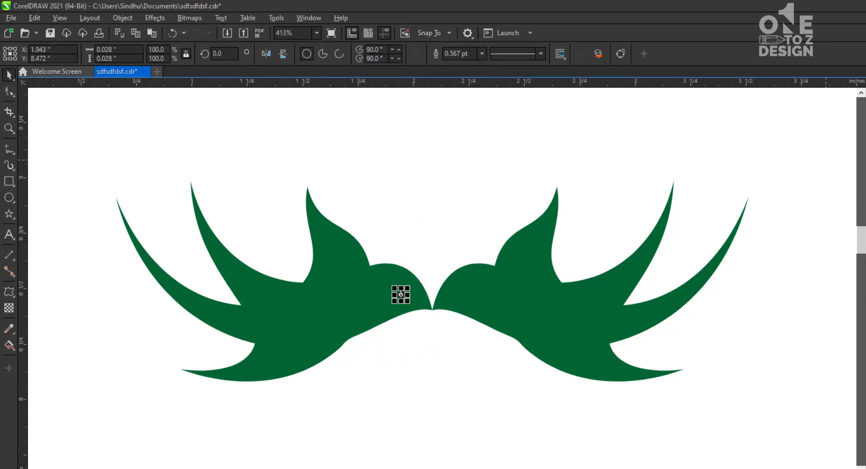
click(445, 367)
Delete the mirrored bird that has no eye and enlarge the remaining bird's eye to about 0.041 inches
click(475, 291)
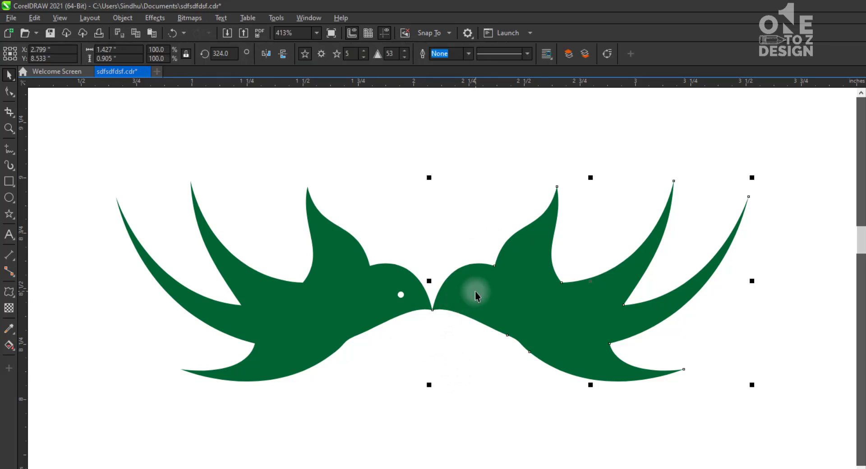
key(Delete)
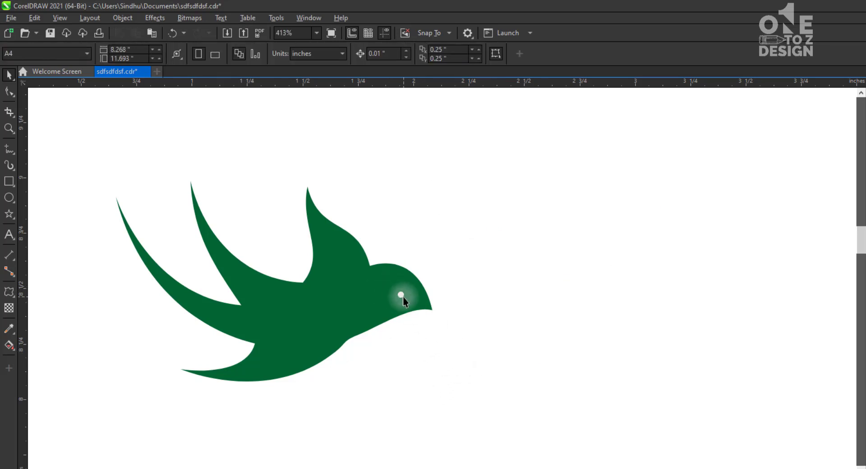
click(402, 295)
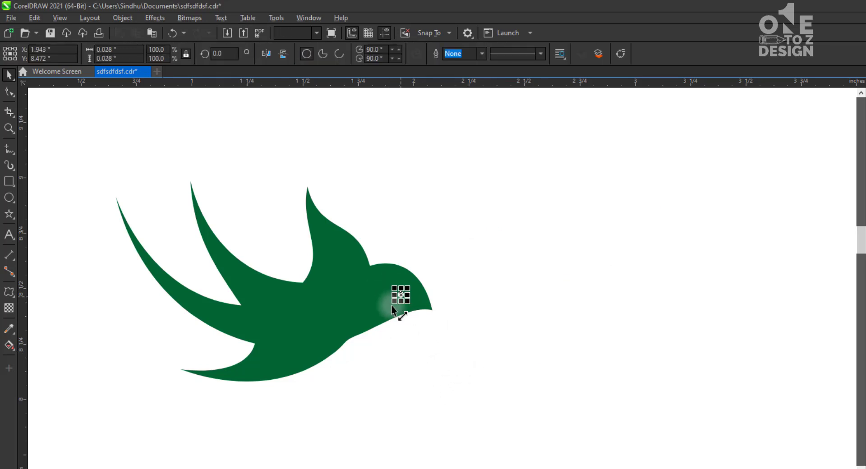
click(474, 307)
Select the bird together with its eye and make a horizontally mirrored copy that meets it beak to beak
key(ctrl+a)
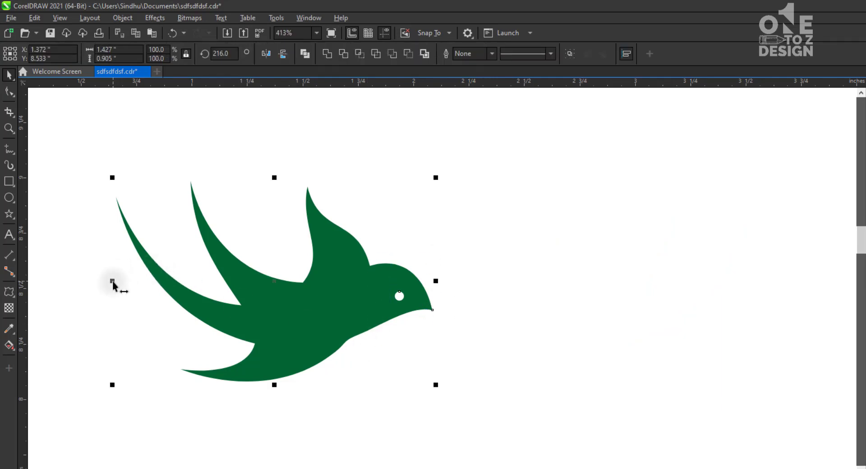
drag(112, 281, 492, 303)
click(493, 356)
Group both birds with their eyes and select the group below the red flag
scroll(478, 362, down, 2)
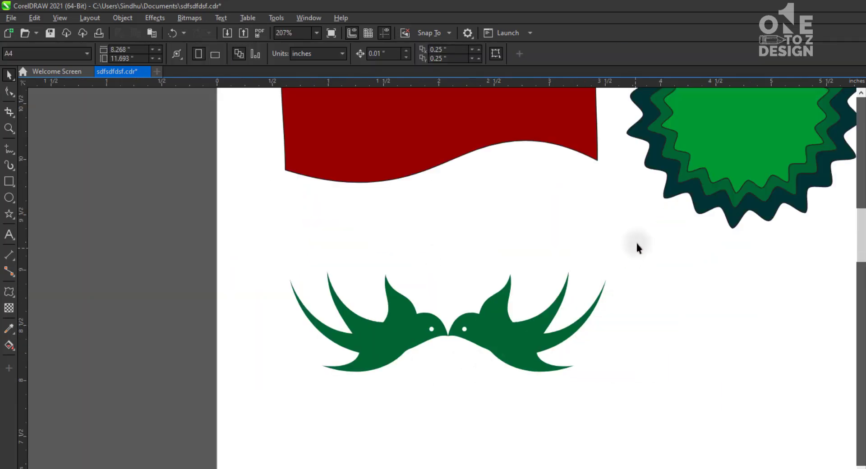
drag(230, 416, 281, 407)
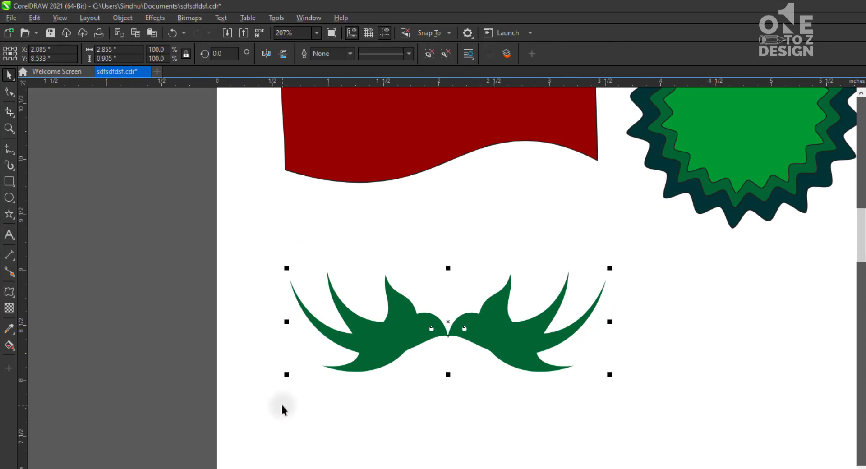
scroll(280, 403, down, 2)
click(426, 410)
click(344, 365)
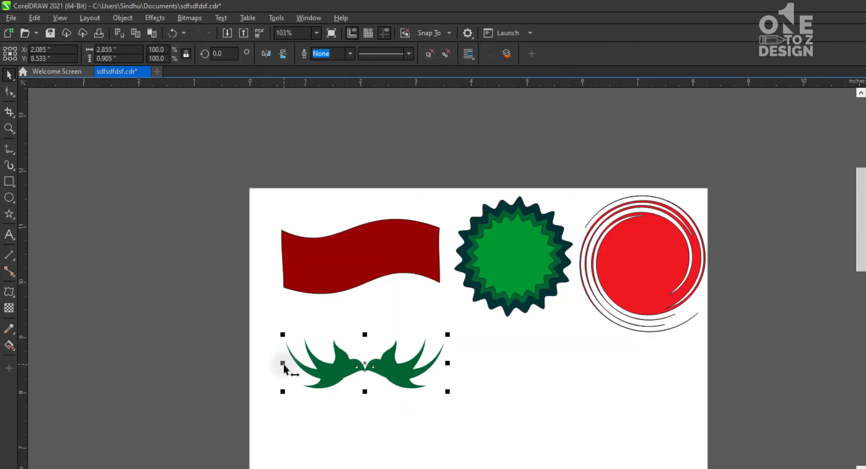
Make a mirrored copy of the bird group beside the original, repeat the duplication once, and undo both copies
drag(283, 364, 485, 413)
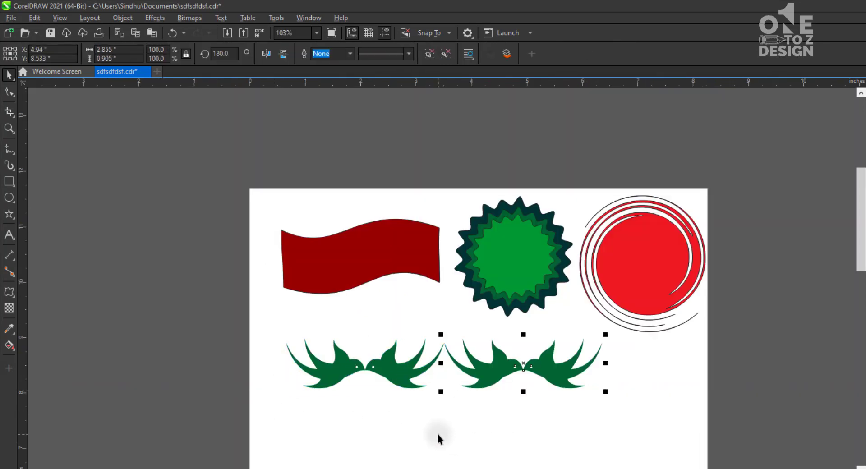
click(438, 434)
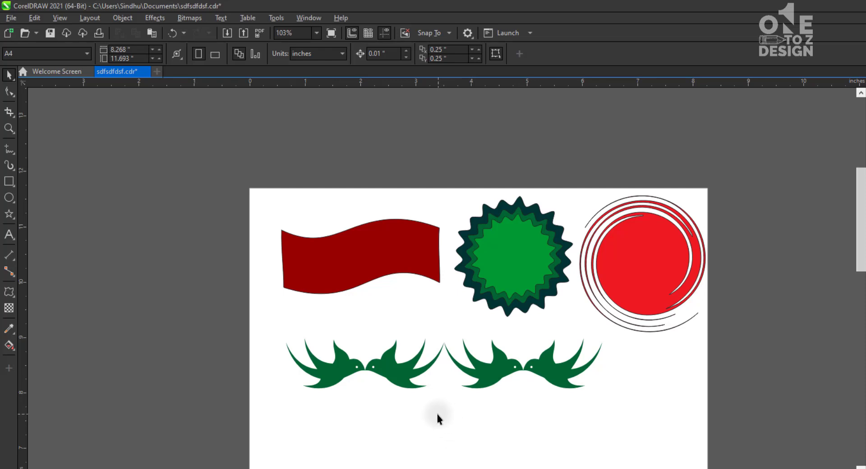
click(508, 375)
key(ctrl+r)
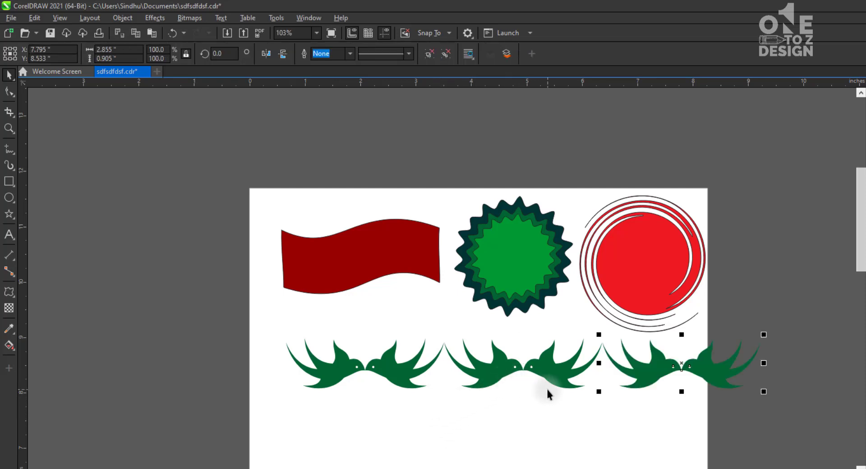
key(ctrl+z)
key(ctrl+z)
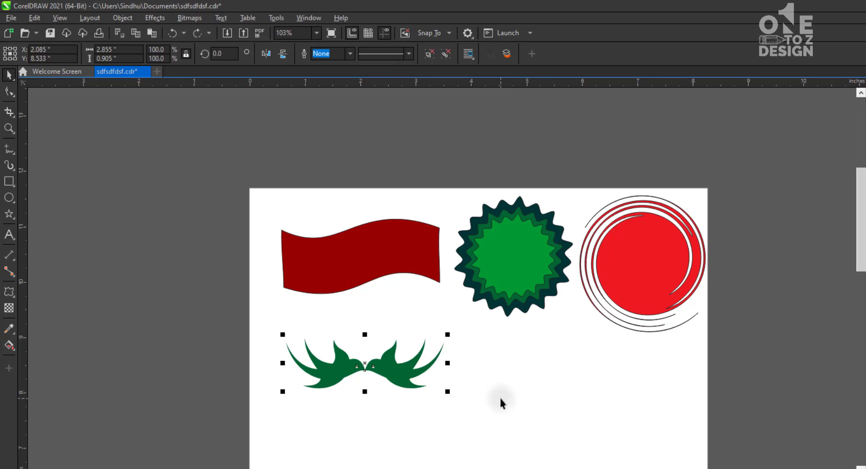
click(501, 399)
key(F2)
drag(231, 301, 494, 427)
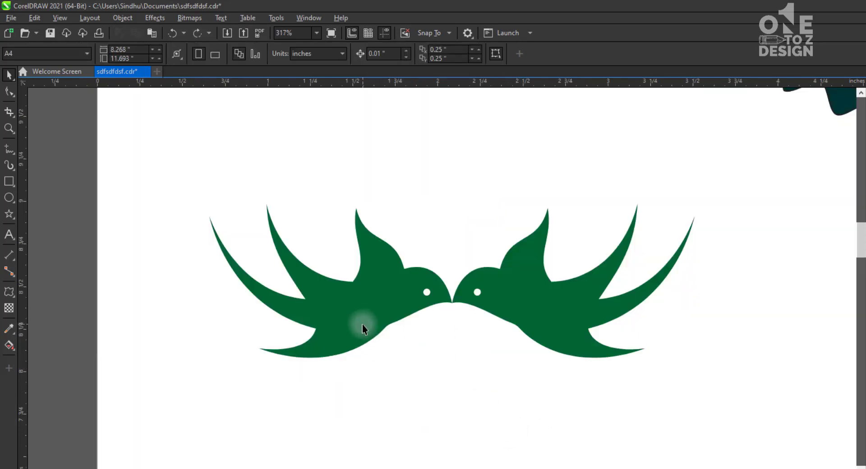
scroll(361, 324, down, 2)
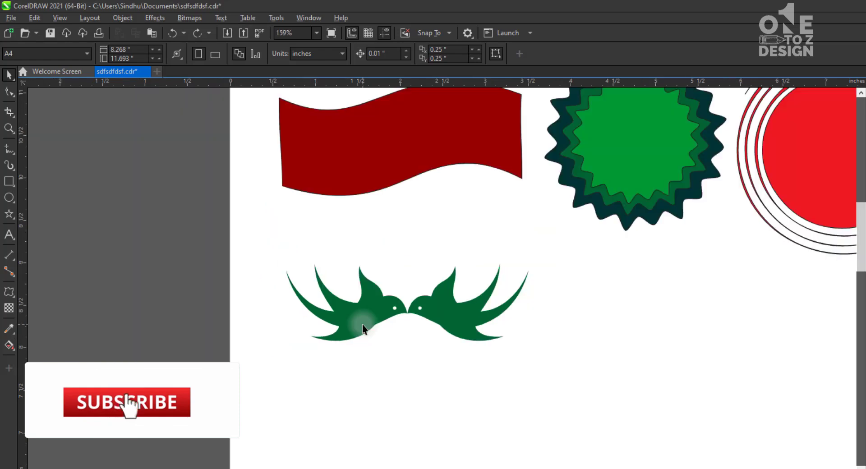
click(365, 319)
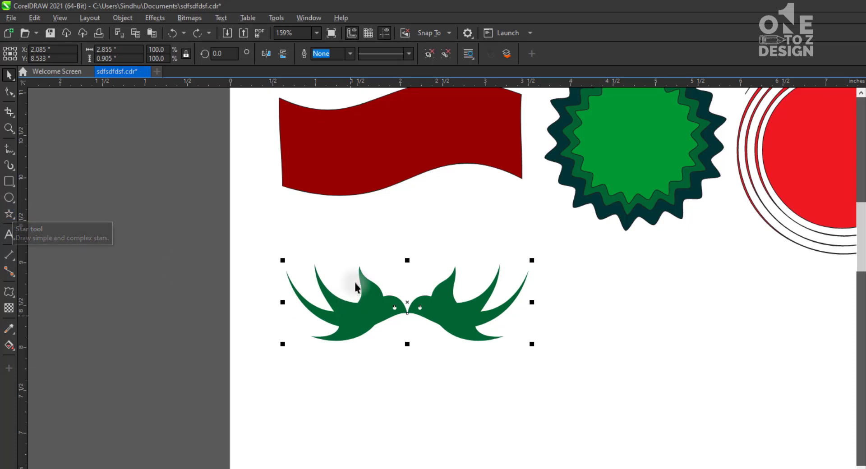
click(358, 336)
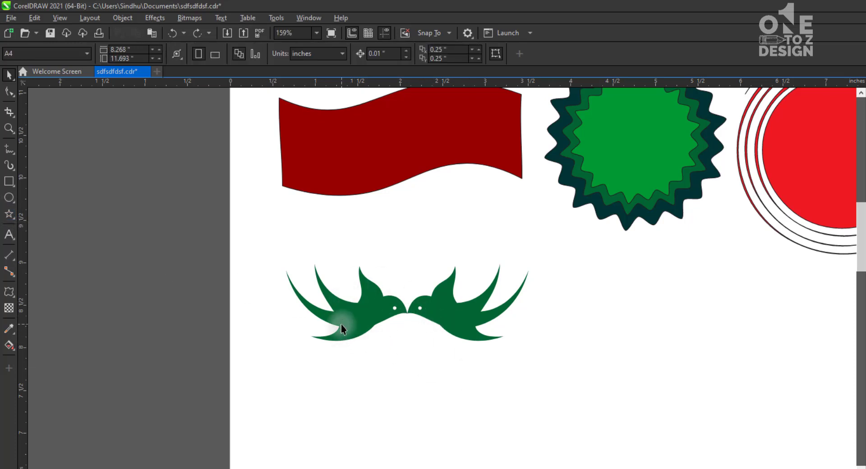
Move the bird group up closer to the red flag and save the document
click(369, 322)
drag(443, 324, 439, 279)
click(440, 330)
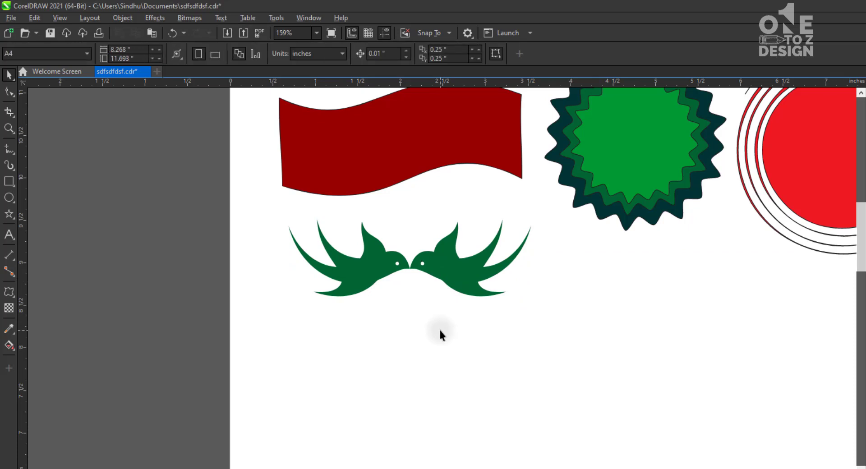
key(ctrl+s)
scroll(614, 391, down, 3)
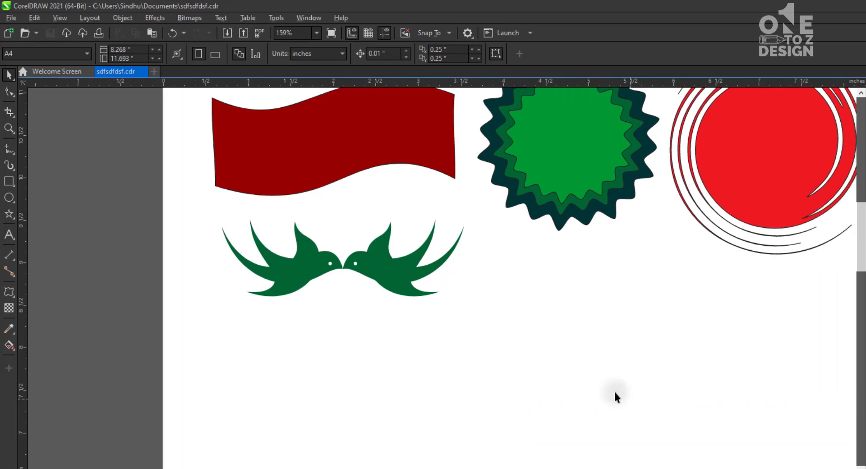
Draw a rectangle below the green badge and apply a clockwise twister distortion of 2 full rotations plus 49 degrees
key(F2)
drag(334, 201, 755, 465)
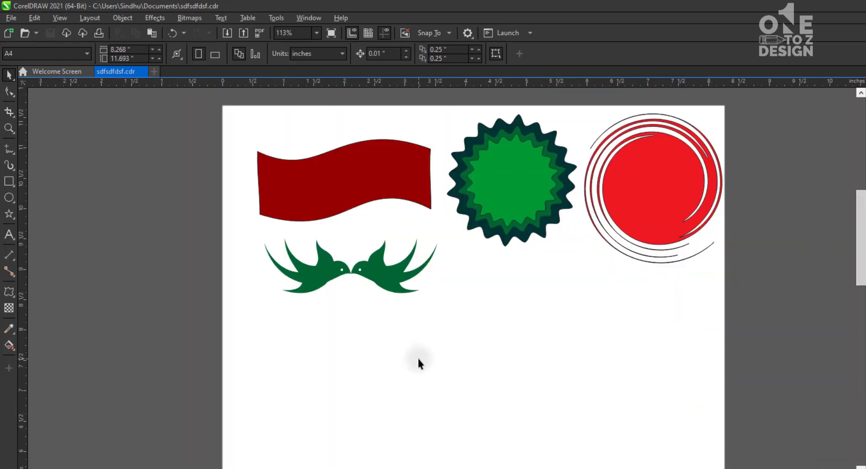
click(15, 211)
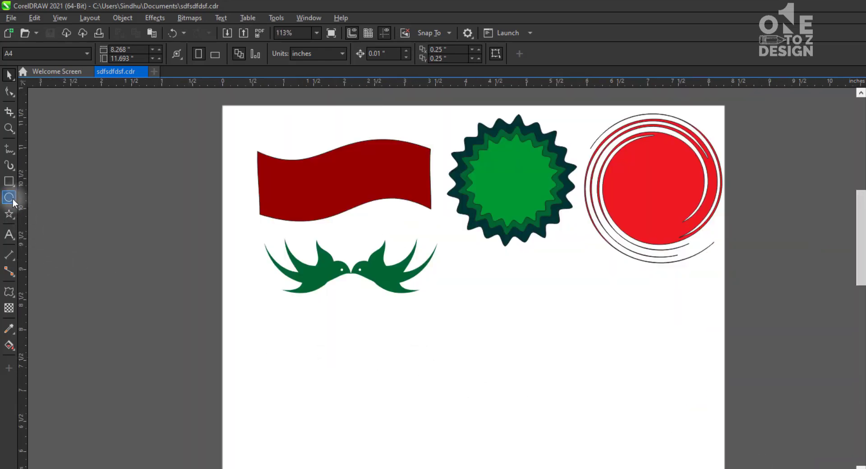
click(11, 199)
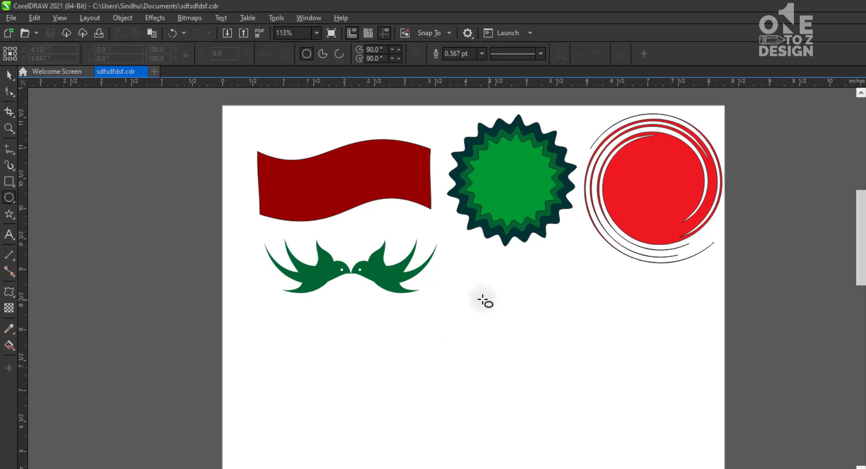
click(9, 181)
drag(466, 300, 570, 409)
click(9, 292)
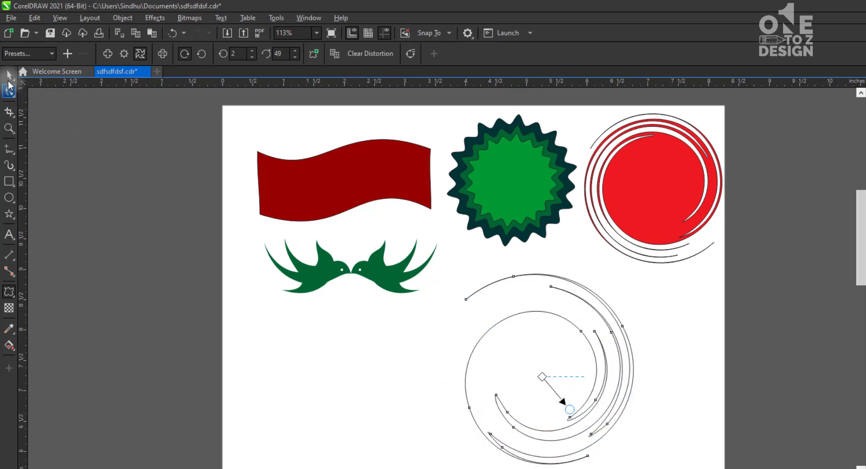
Fill the twisted rectangle with dark blue
click(8, 79)
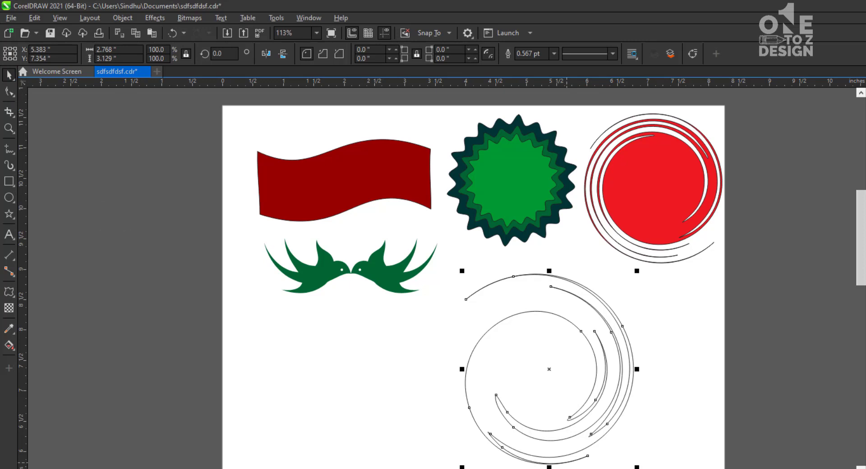
click(567, 468)
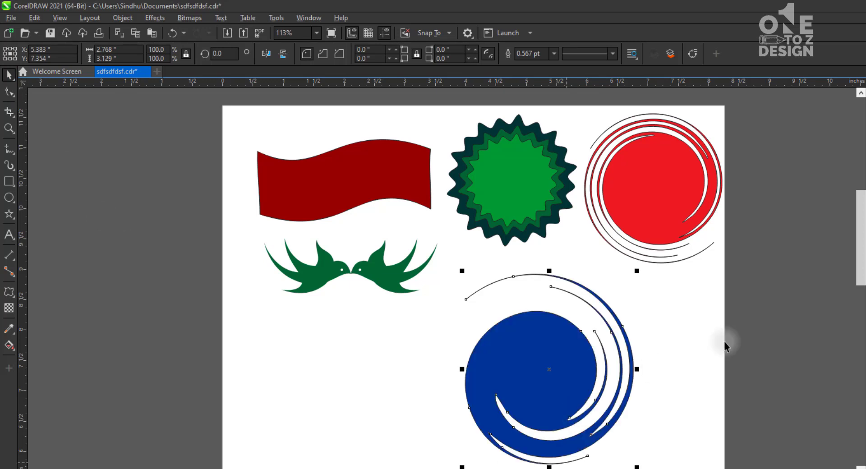
click(726, 344)
click(551, 381)
scroll(739, 411, down, 4)
scroll(739, 411, down, 1)
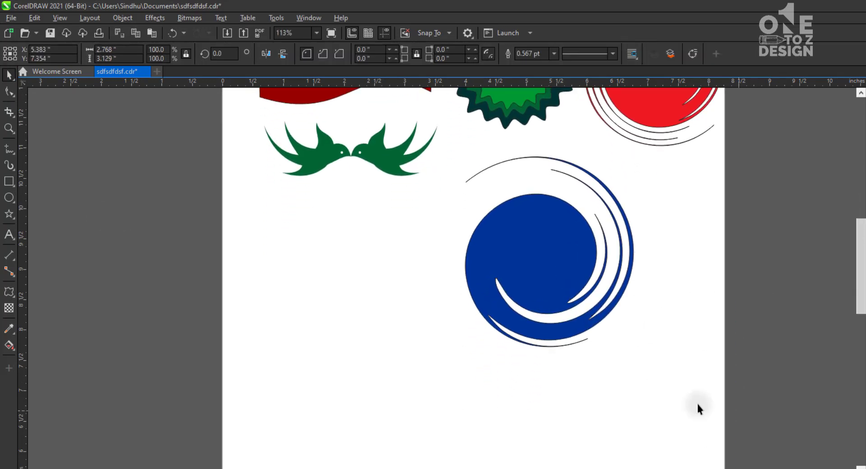
Move the blue twisted shape to the empty middle of the page, at about X 3.765 and Y 5.661 inches, and remove its outline
click(698, 404)
click(630, 254)
drag(645, 259, 572, 319)
scroll(560, 208, down, 2)
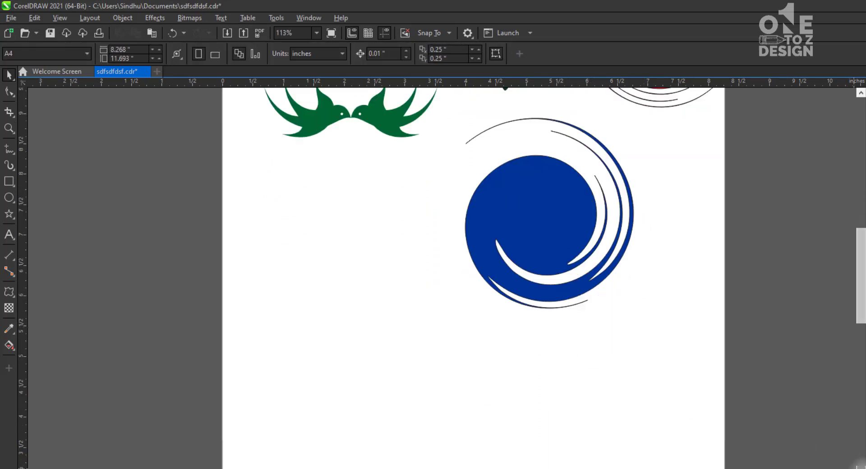
drag(562, 207, 463, 309)
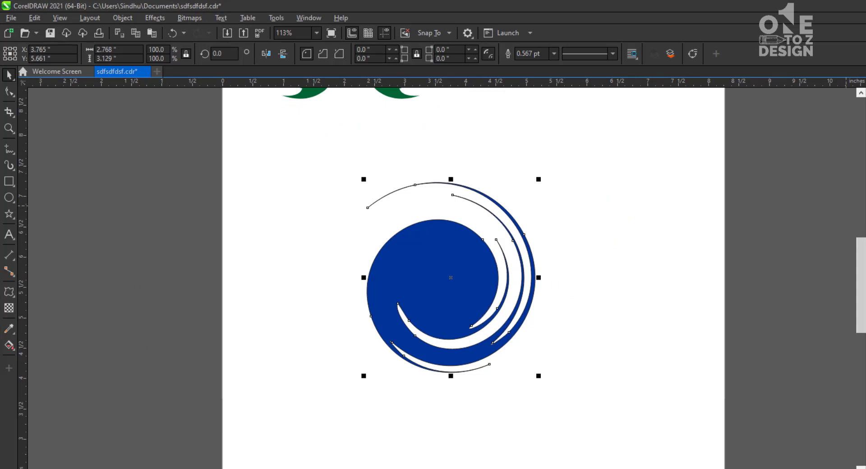
right_click(865, 209)
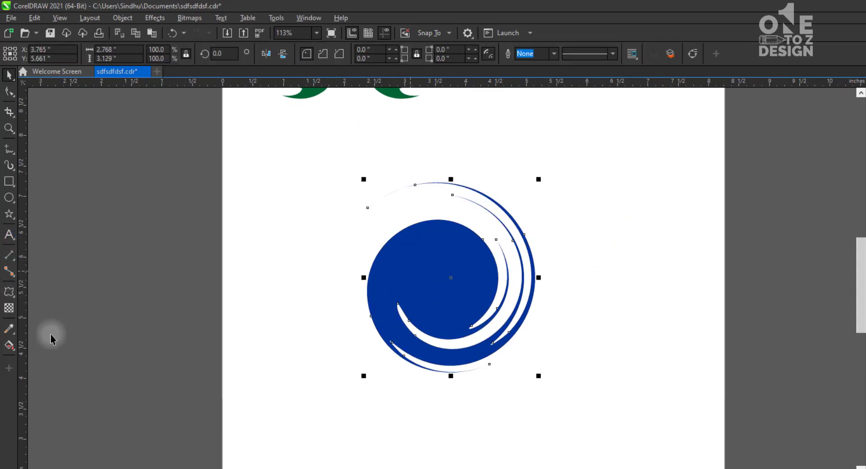
Try a linear transparency on the blue shape that fades out from its left edge to its right, and undo it
click(9, 309)
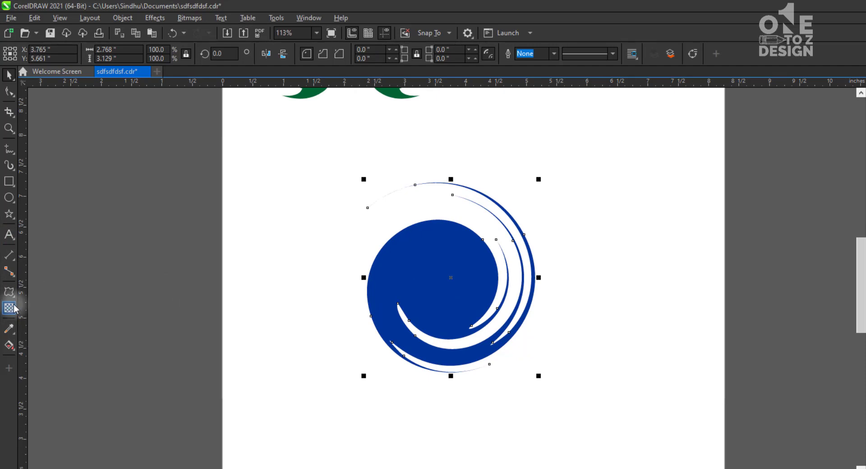
drag(376, 290, 478, 295)
key(space)
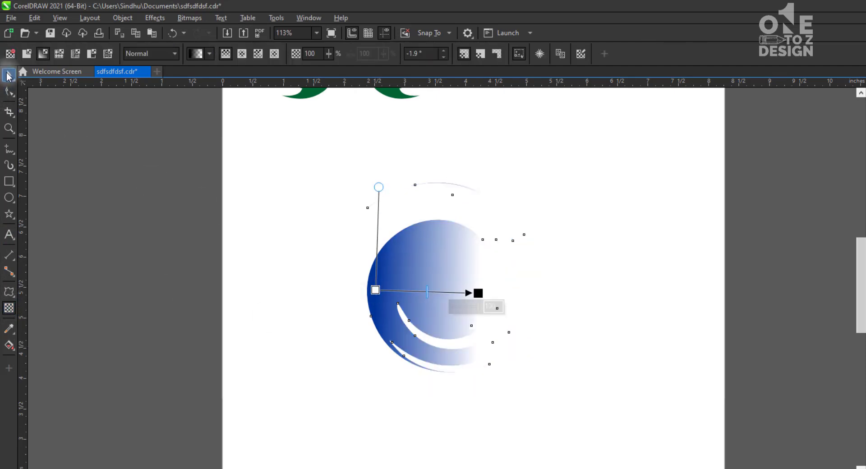
key(ctrl+z)
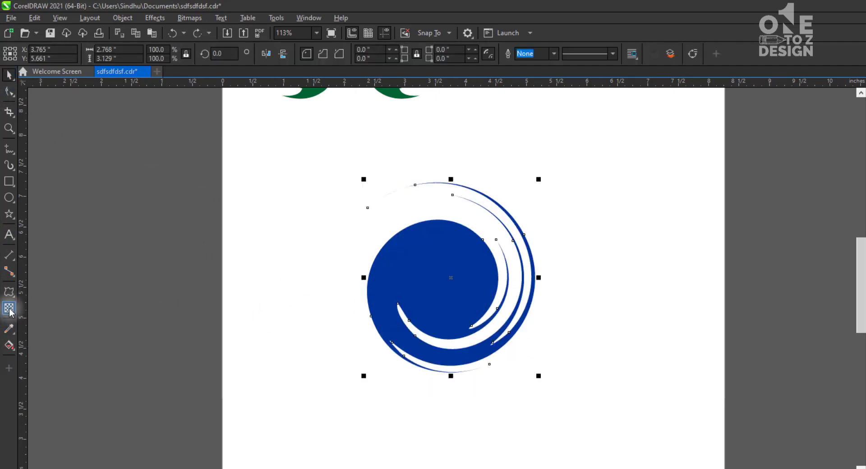
Apply a linear transparency of about -179.3 degrees to the blue shape, fading it out from its right edge towards the left
click(9, 308)
drag(521, 287, 426, 289)
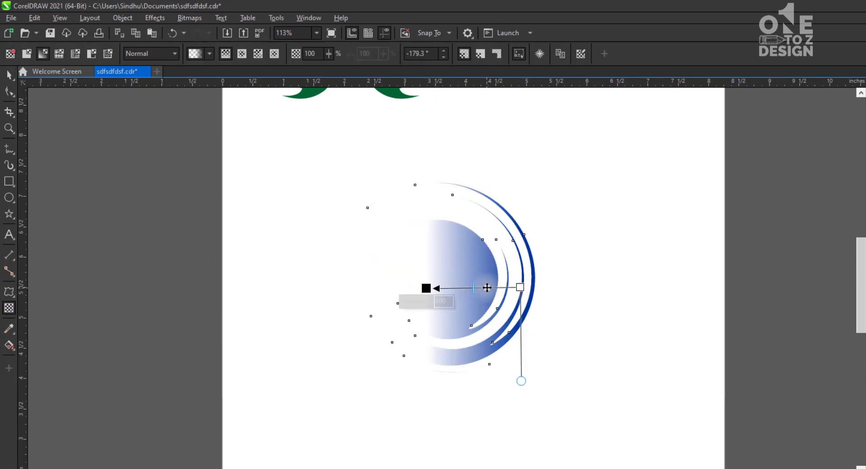
key(space)
click(231, 283)
click(445, 291)
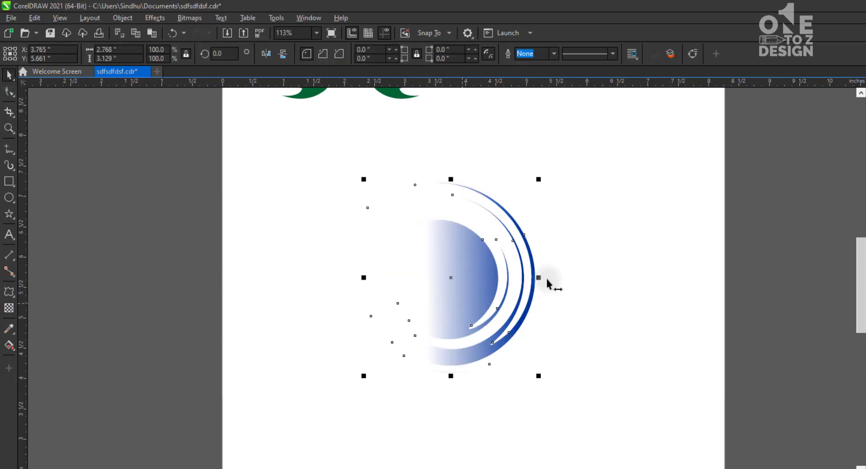
click(589, 269)
click(439, 267)
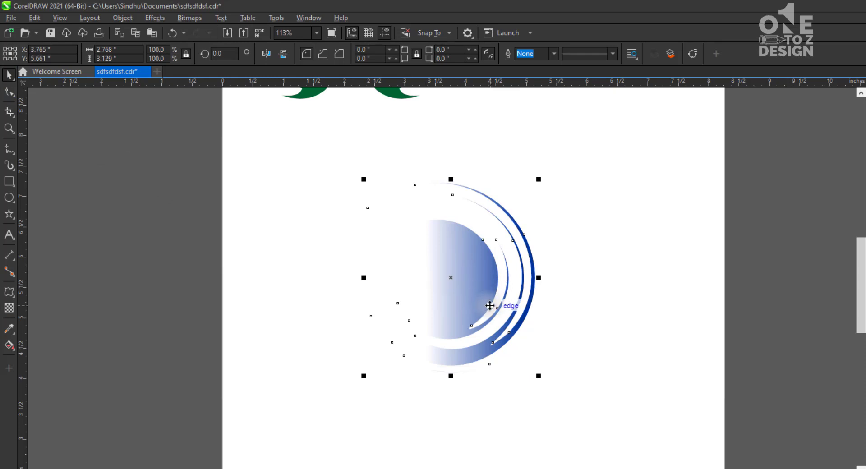
Move the blue shape's centre of rotation down to the middle of its bottom edge
click(489, 304)
drag(541, 177, 541, 178)
click(458, 299)
click(457, 310)
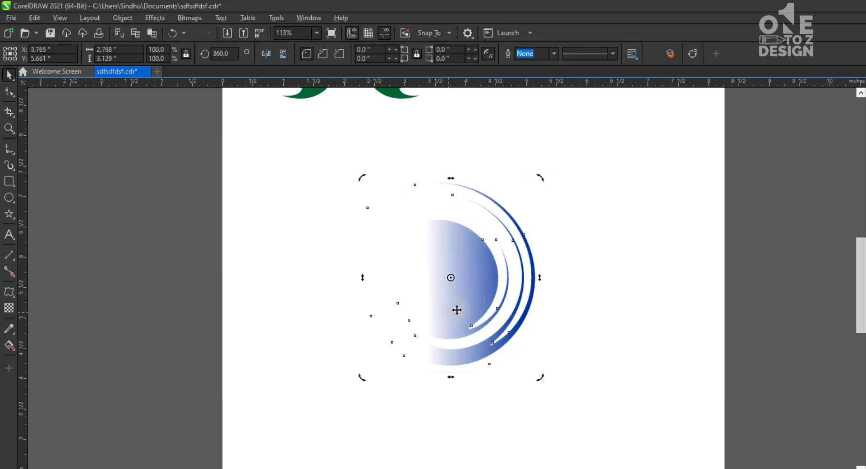
drag(449, 278, 445, 377)
Try a copy of the blue shape rotated to about 299.5 degrees around its bottom pivot, and undo it
drag(539, 177, 620, 366)
right_click(620, 366)
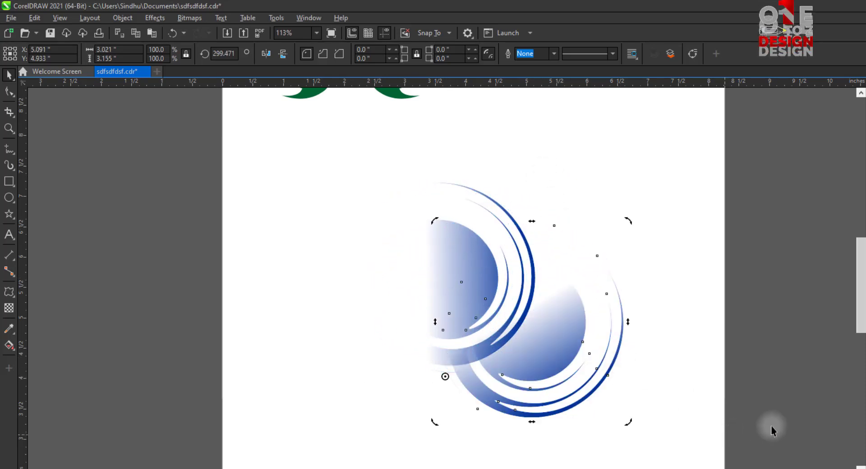
click(860, 468)
key(ctrl+z)
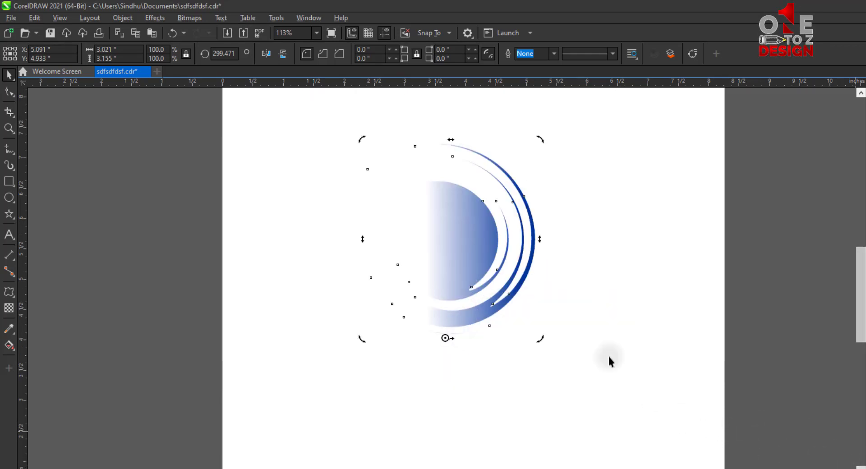
Make a copy of the blue shape rotated to about 317.35 degrees around the bottom pivot, and repeat it until the copies complete the circle
drag(540, 140, 624, 275)
right_click(625, 275)
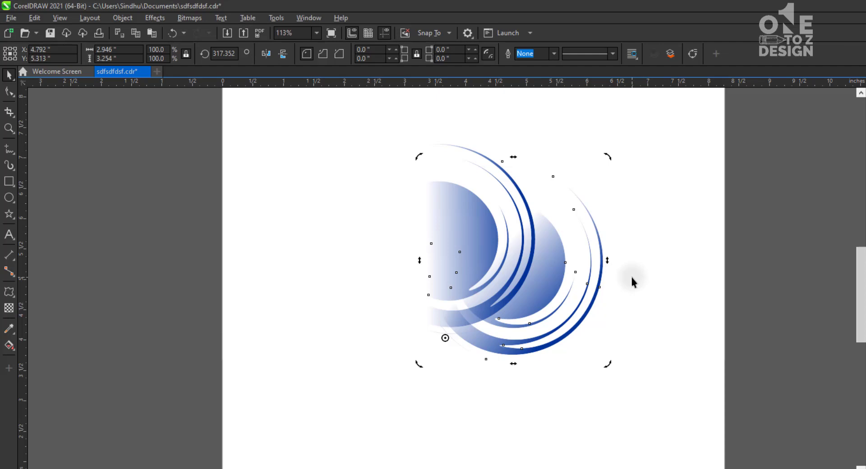
key(ctrl+r)
key(ctrl+r)
key(ctrl+r)
key(ctrl+r)
key(ctrl+r)
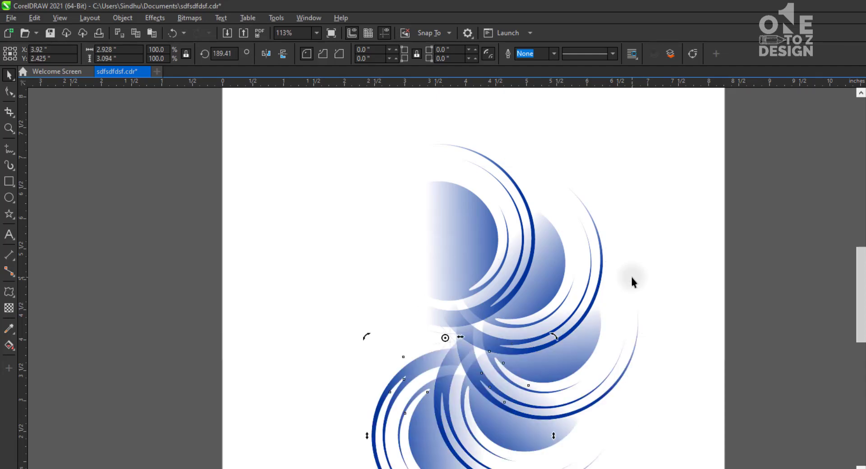
key(ctrl+r)
key(ctrl+r)
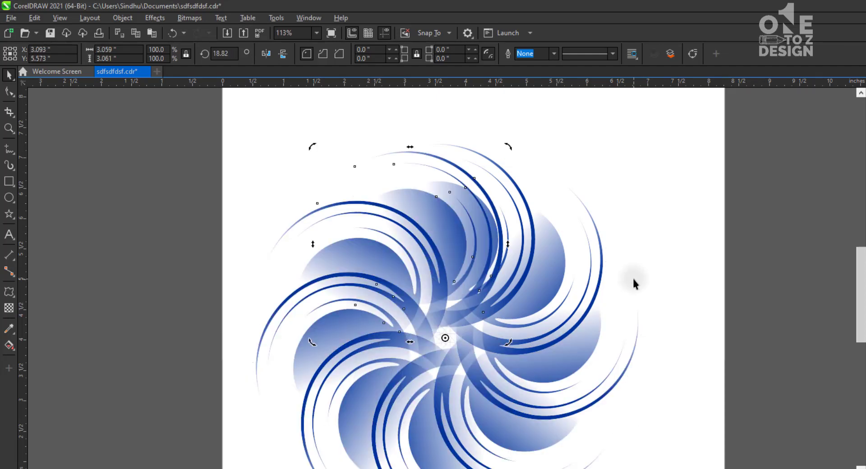
Select all the rotated blue shapes that form the swirl flower
scroll(632, 276, down, 2)
click(658, 216)
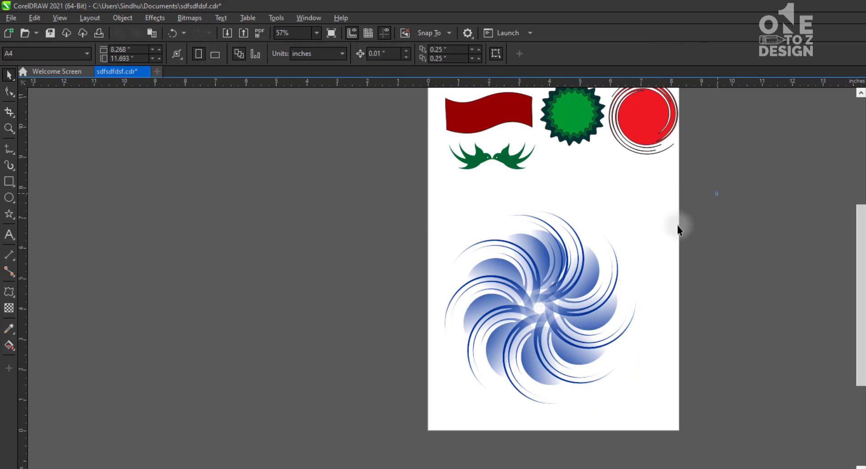
drag(717, 193, 384, 431)
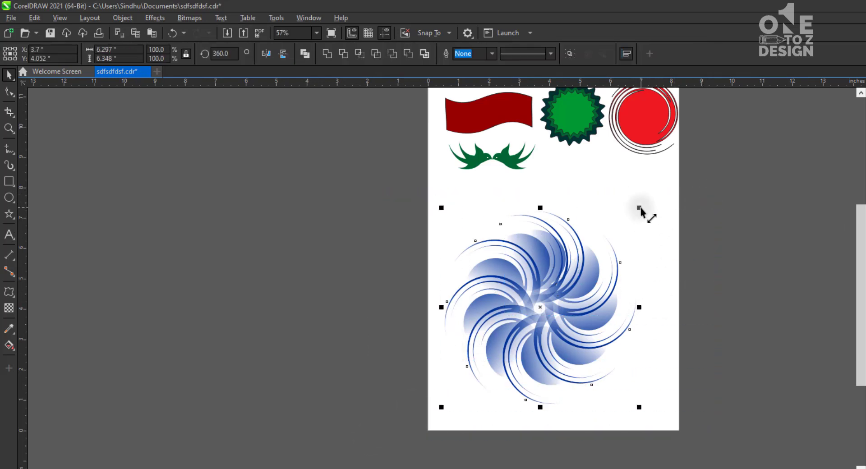
key(shift+F2)
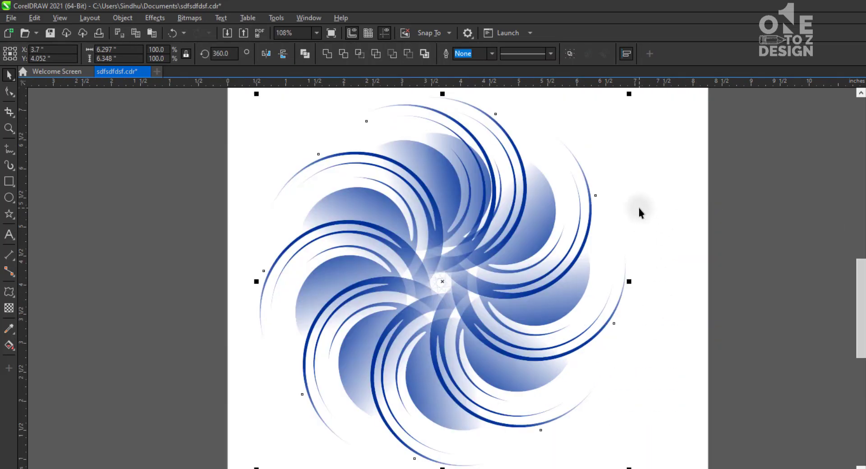
Draw a circle about 3 inches in diameter, centre it on the swirl flower and fill it with white
click(784, 296)
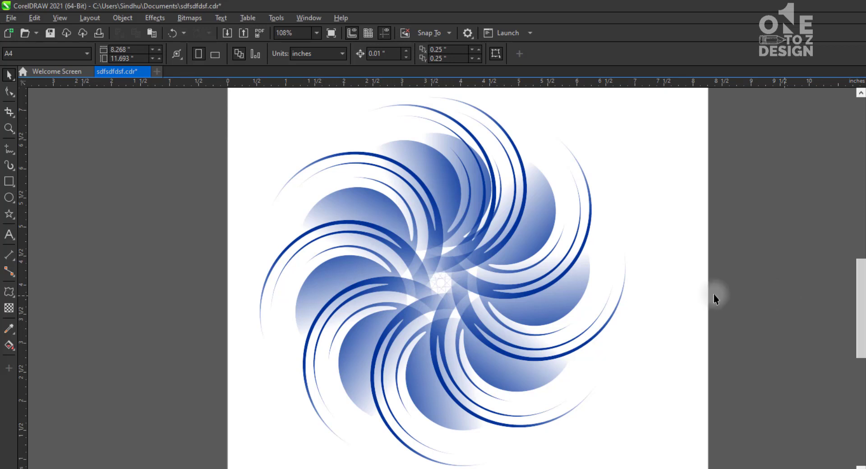
click(9, 197)
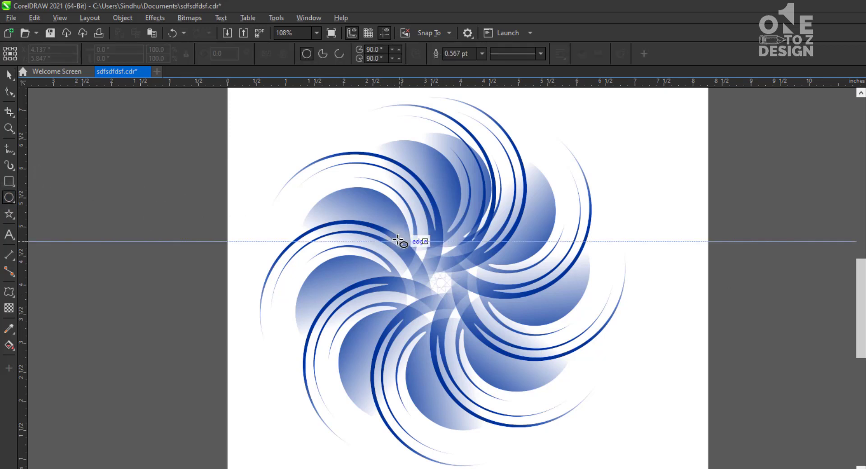
drag(397, 235, 573, 395)
click(9, 74)
click(480, 197)
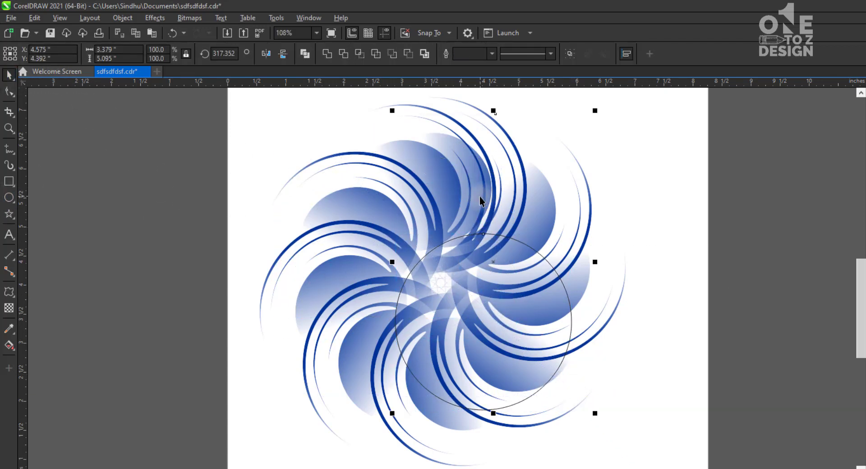
click(769, 307)
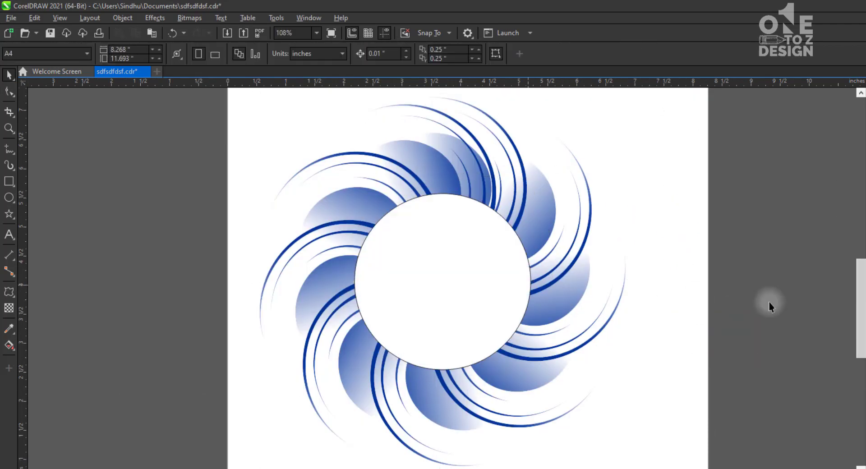
Build concentric circles at the flower's centre, filled medium blue, navy and light violet from outside to inside, without outlines
click(501, 253)
drag(535, 190, 531, 221)
click(702, 310)
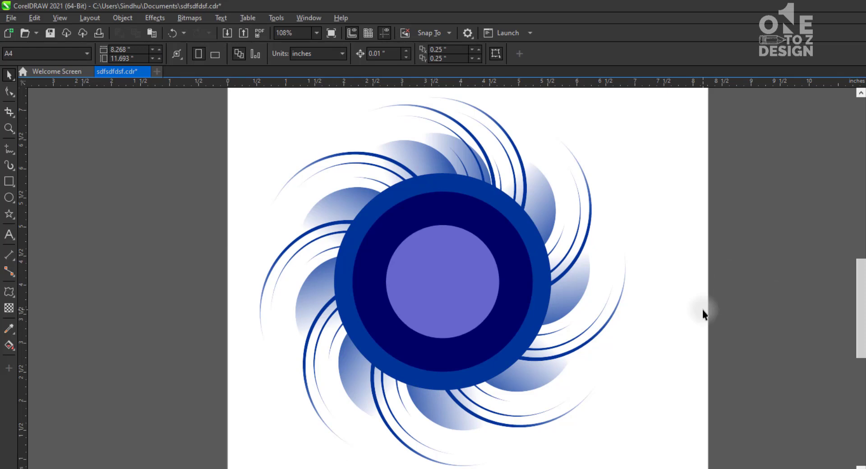
click(433, 271)
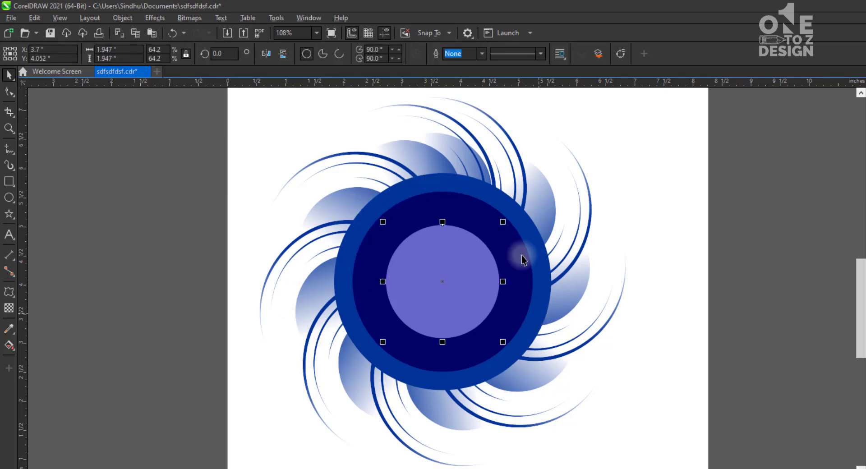
click(812, 283)
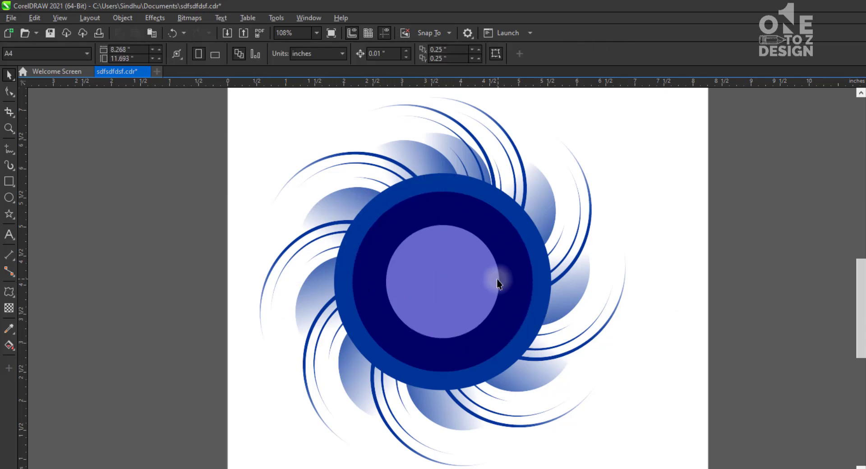
Delete the light violet circle in the middle of the swirl flower
scroll(496, 278, down, 1)
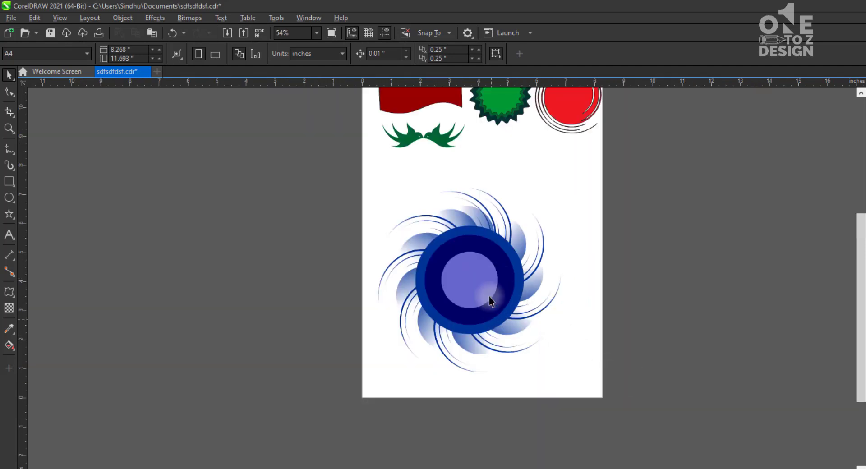
click(483, 282)
key(Delete)
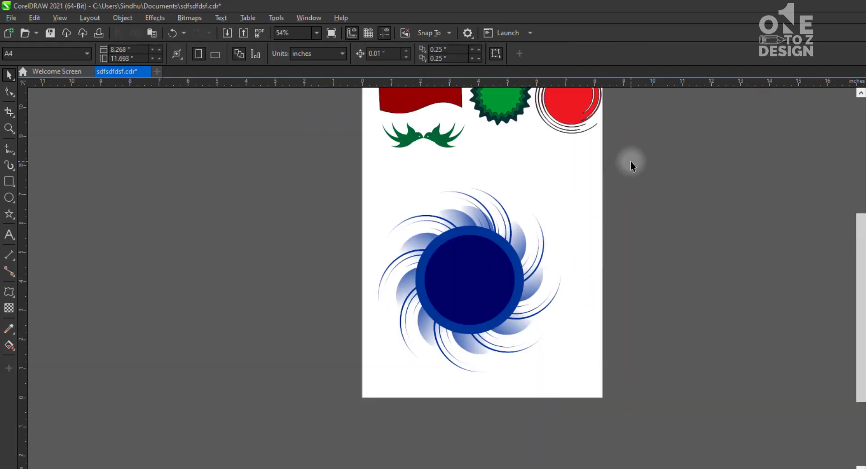
Shrink the whole swirl flower with its circles to about 4 inches wide and move it to the page's right edge
drag(631, 161, 304, 401)
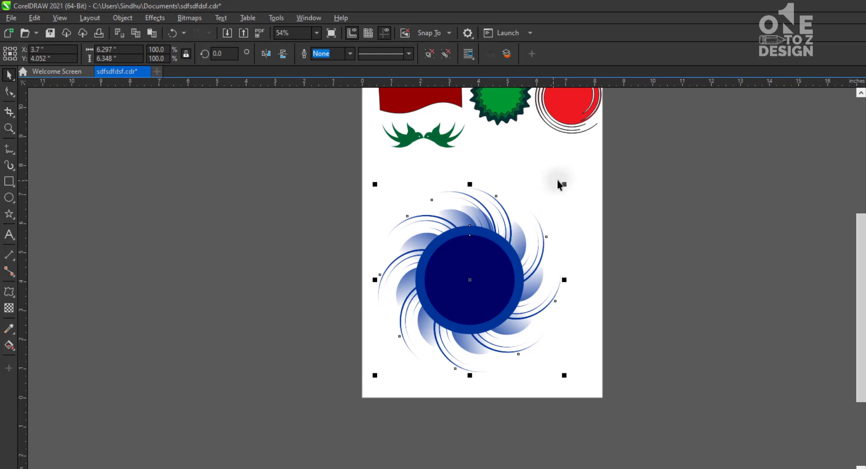
drag(563, 184, 533, 217)
drag(473, 277, 595, 204)
click(502, 258)
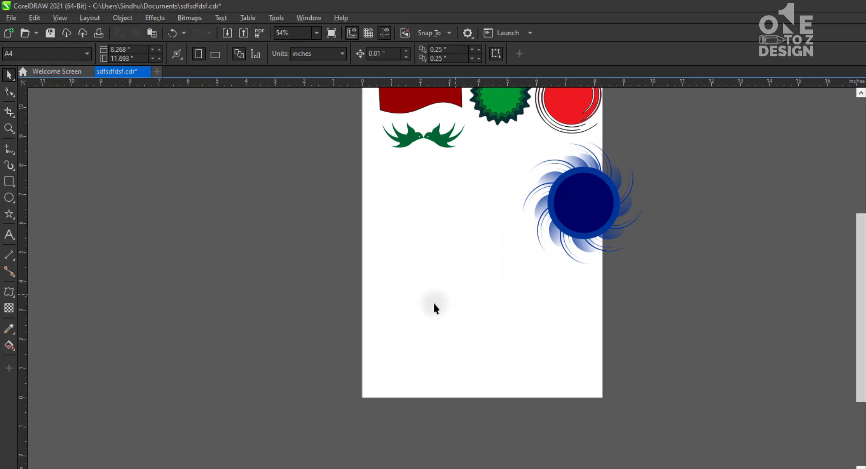
Add the artistic text "Graphics" in the empty area below the green birds
key(z)
drag(345, 107, 638, 307)
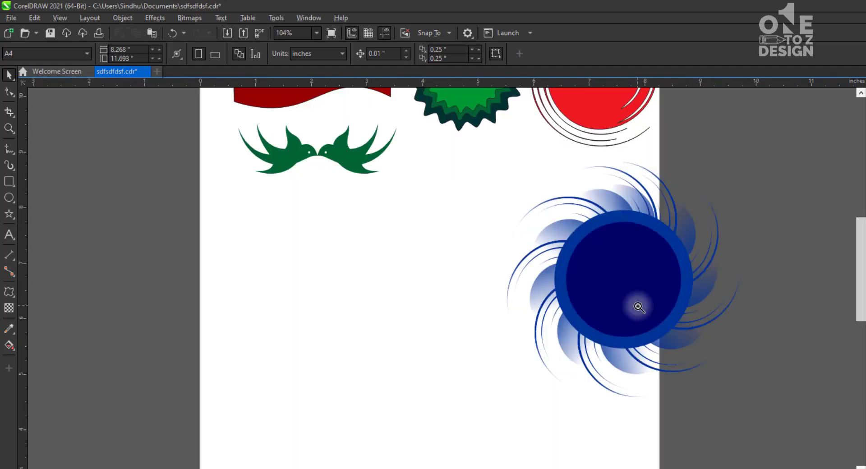
click(9, 234)
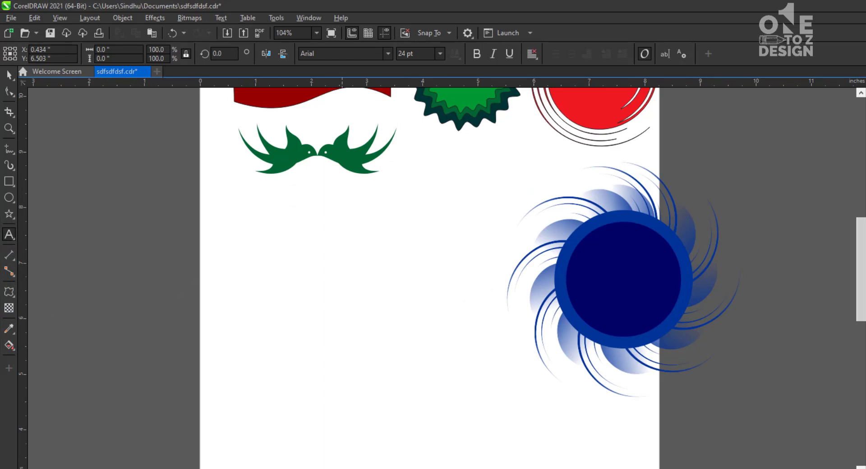
text(Graphics)
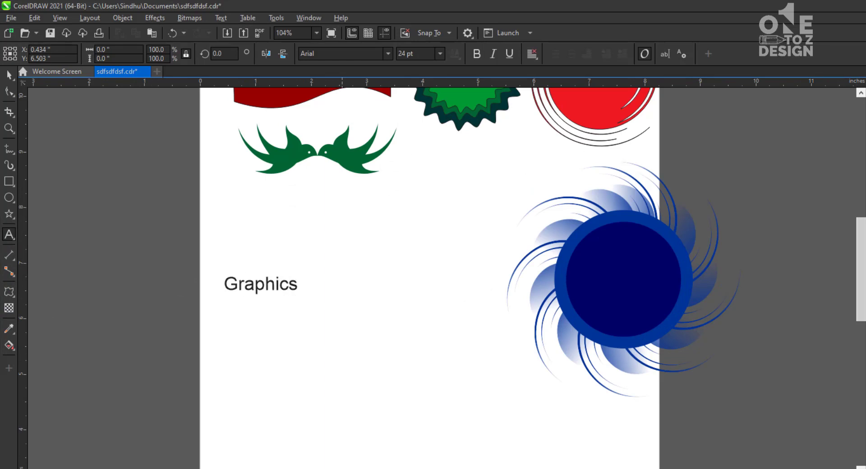
click(9, 74)
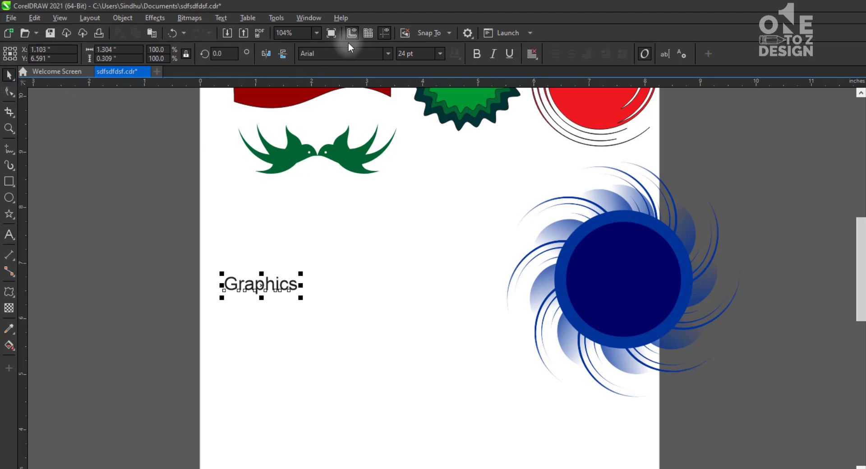
Set the Graphics text to the Raleway ExtraBold font and enlarge it to about 78 pt
click(386, 53)
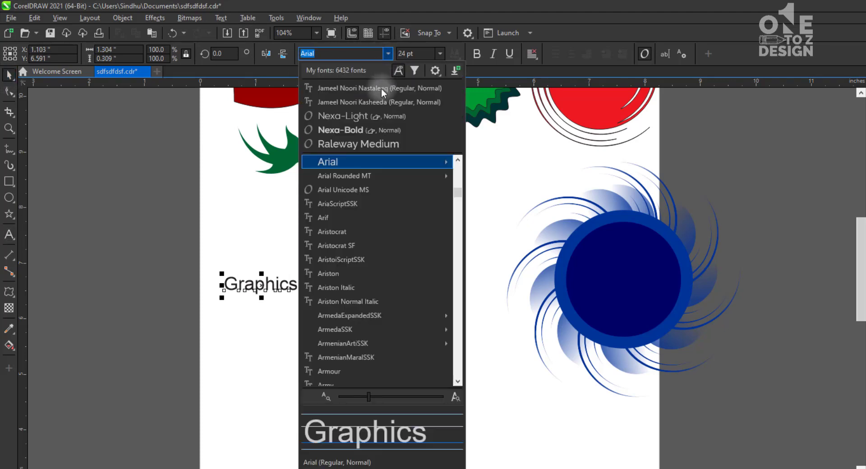
click(370, 143)
click(388, 54)
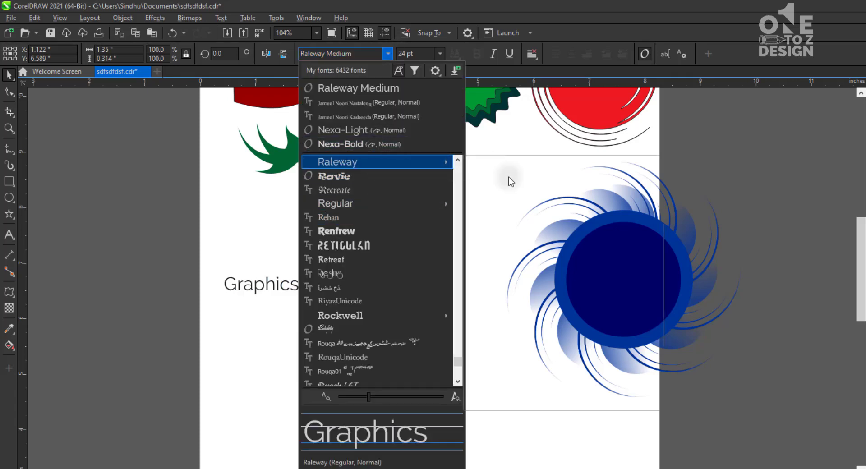
click(510, 355)
scroll(311, 282, up, 3)
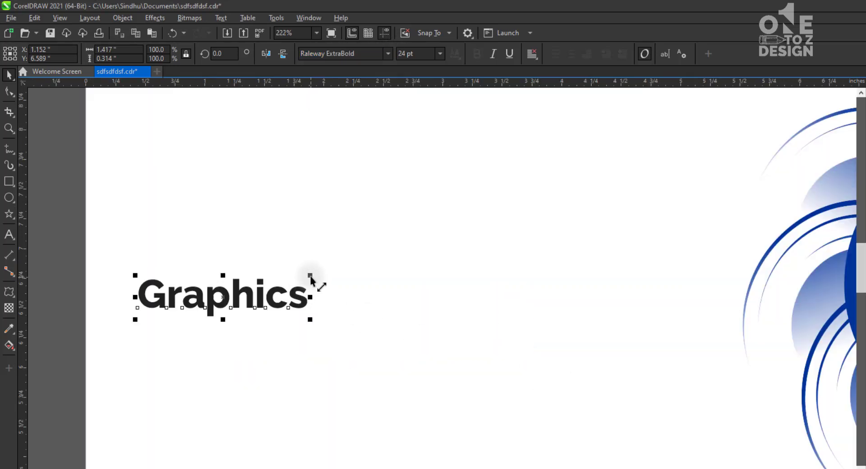
drag(311, 277, 692, 155)
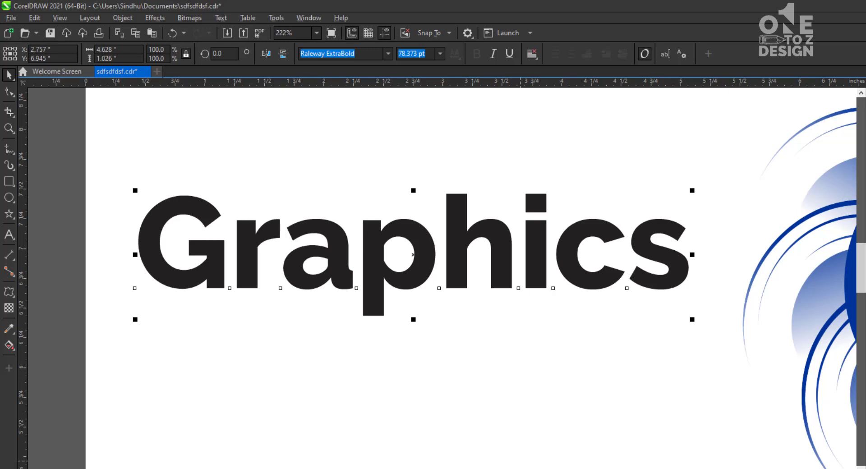
Fill the Graphics text with blue, and replace that fill with orange
click(379, 468)
click(366, 442)
click(373, 301)
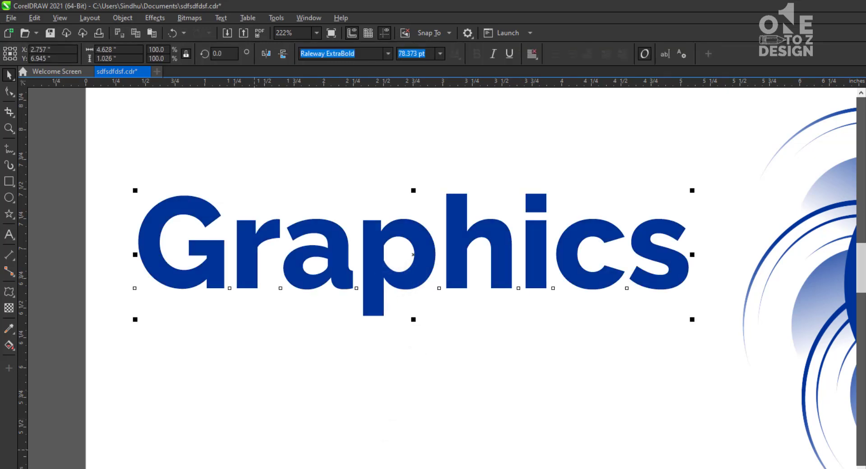
click(255, 468)
click(356, 378)
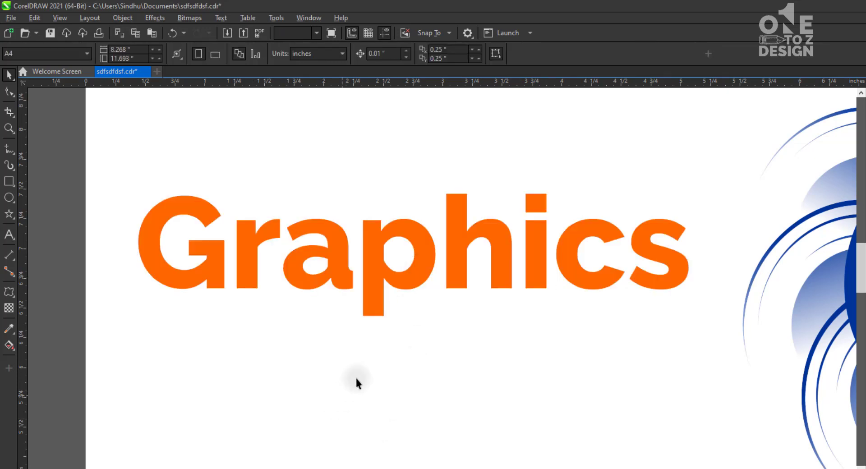
Try push and pull distortions on the Graphics text with amplitudes 2 and -4, and undo each one
click(378, 294)
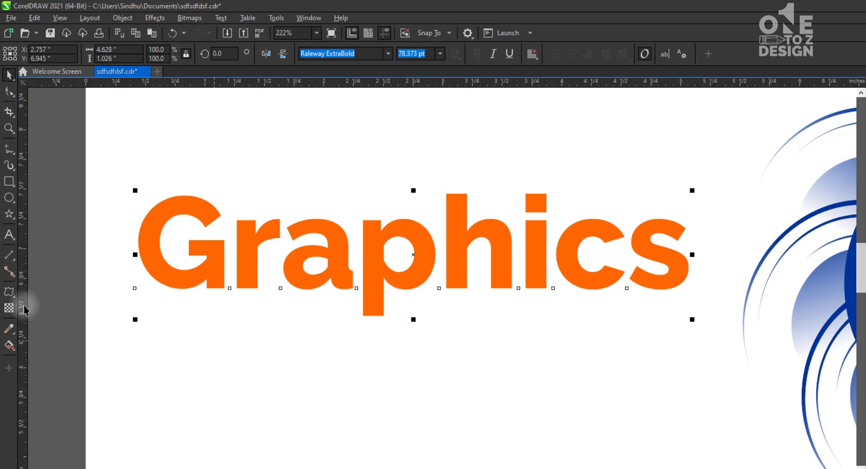
click(8, 294)
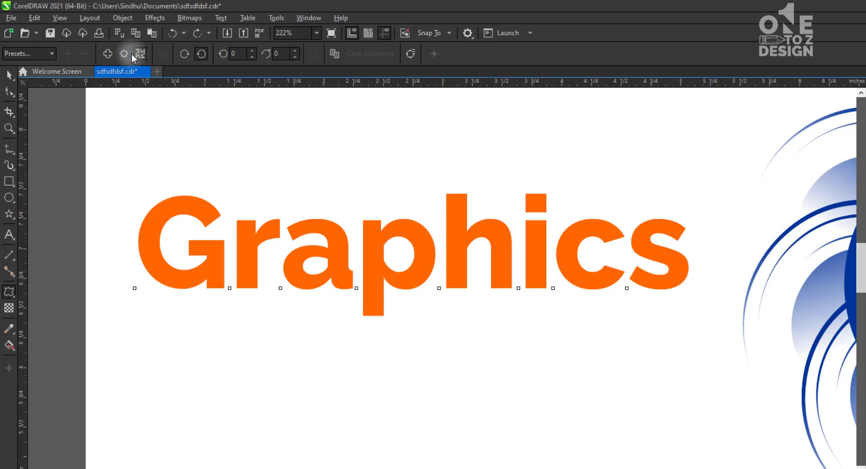
click(107, 54)
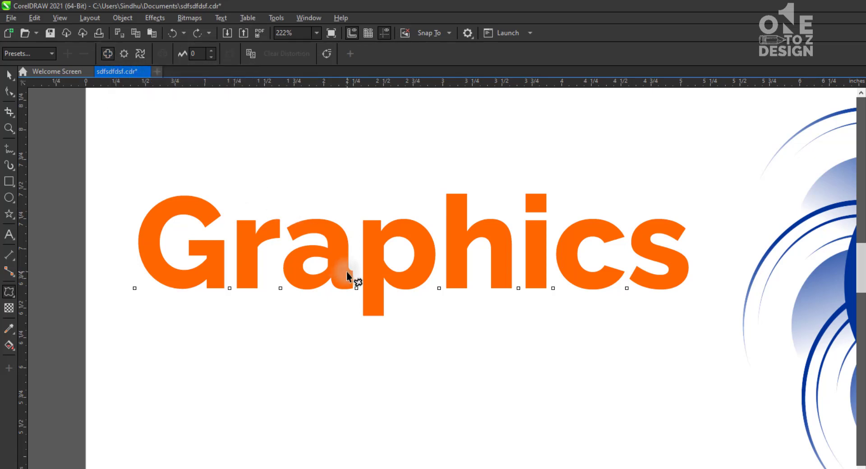
mouse_move(346, 272)
mouse_down()
mouse_move(377, 285)
mouse_move(352, 283)
mouse_move(616, 276)
mouse_move(340, 272)
mouse_move(351, 273)
mouse_up()
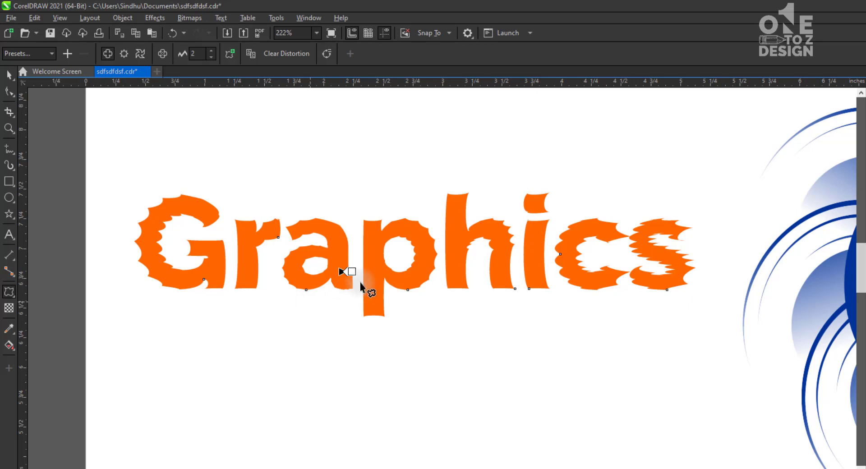
key(ctrl+z)
mouse_move(668, 257)
mouse_down()
mouse_move(640, 256)
mouse_move(663, 260)
mouse_up()
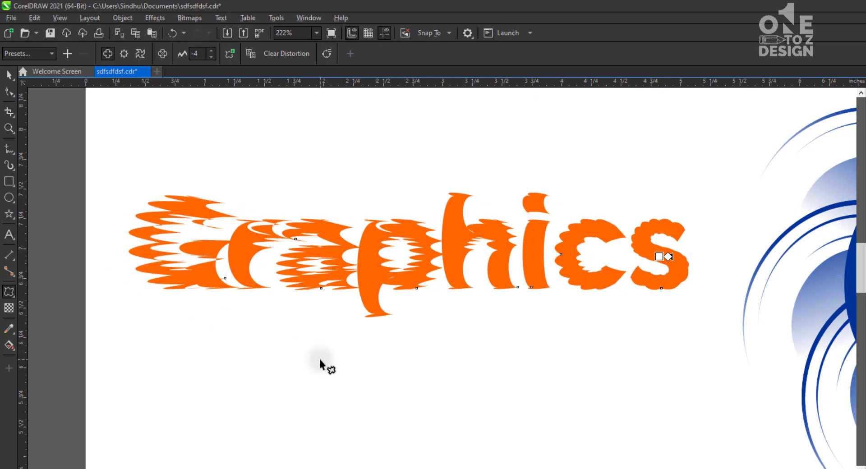
key(ctrl+z)
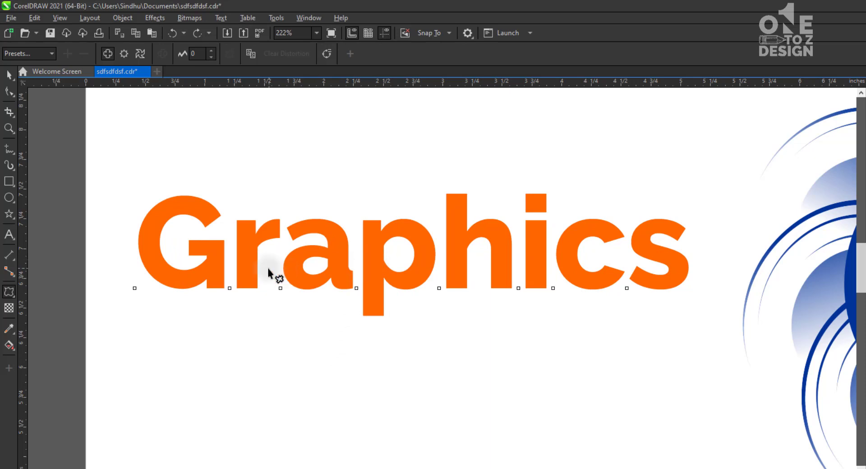
Try a zipper distortion on the Graphics text with amplitude 4 and frequency 5, and undo it
click(124, 54)
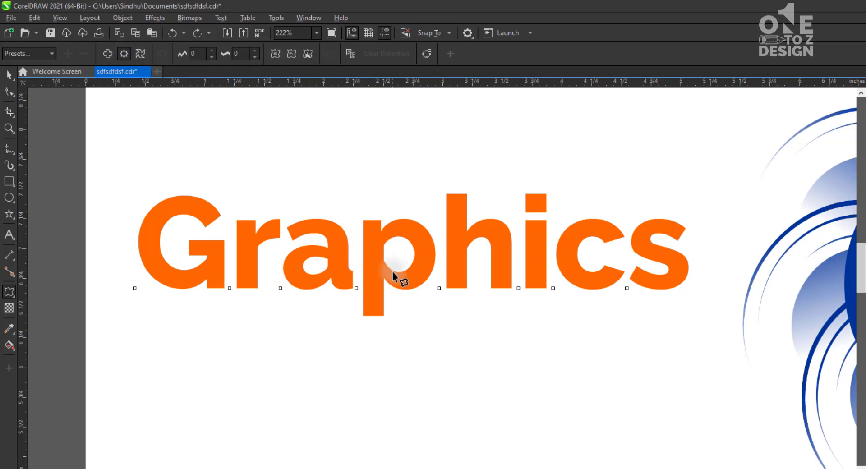
drag(392, 271, 398, 271)
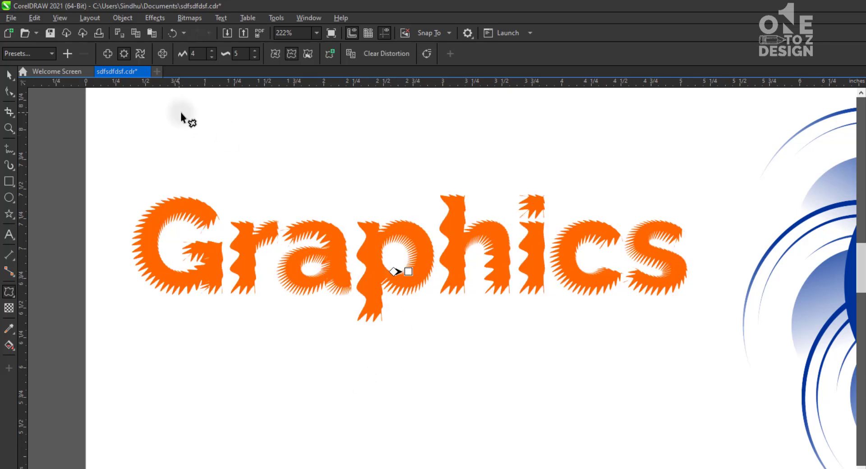
key(ctrl+z)
Try a twister distortion of 62 additional degrees on the Graphics text around the letter h, and undo it
click(140, 53)
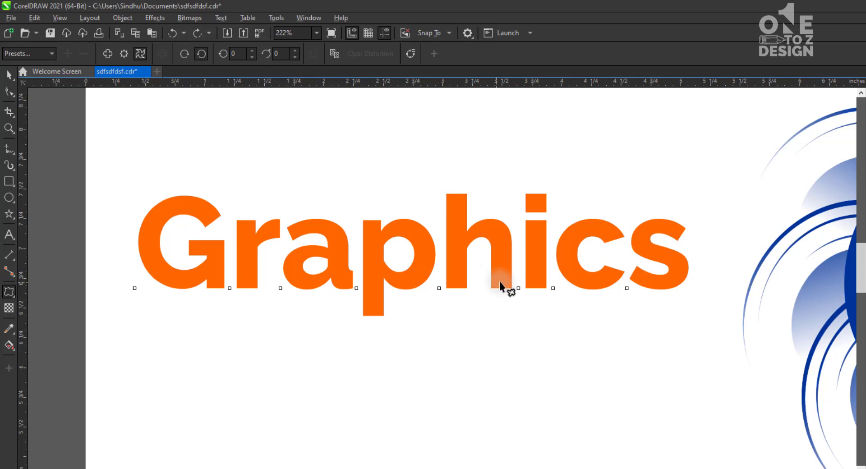
drag(507, 281, 440, 318)
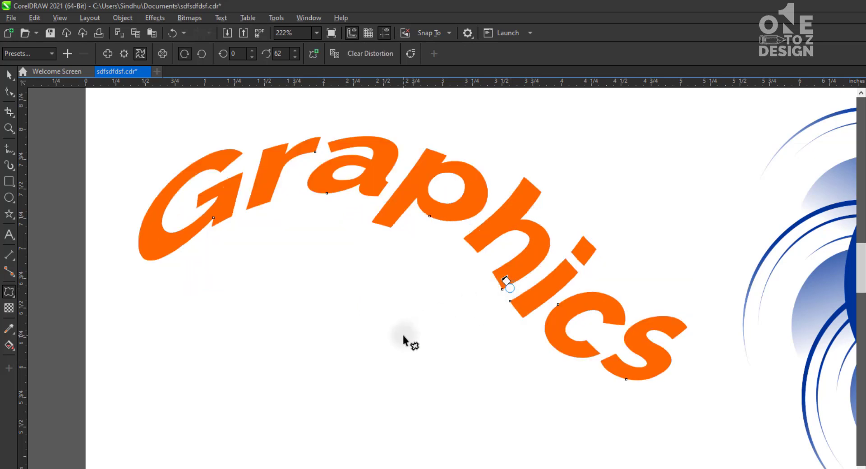
key(ctrl+z)
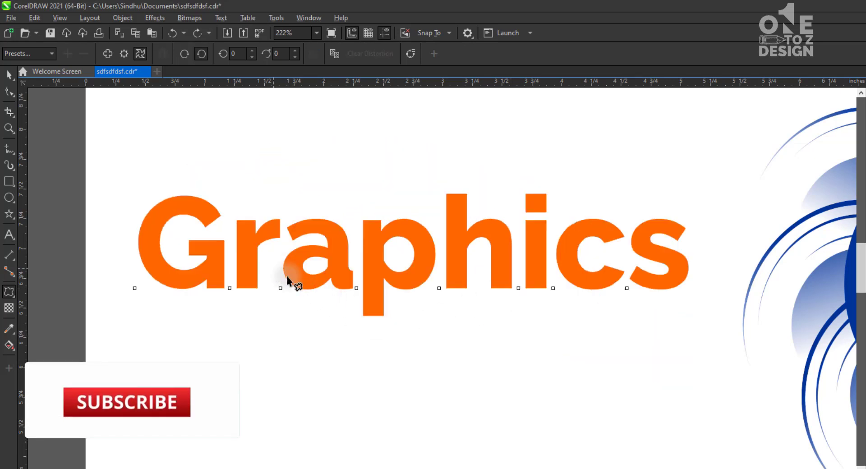
Apply a clockwise twister distortion to the Graphics text around the letter p and set its additional degrees to 48
drag(377, 273, 391, 289)
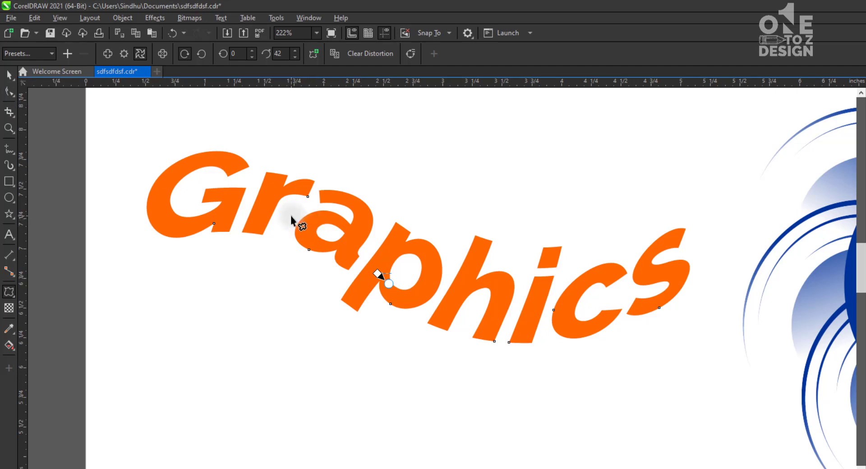
click(294, 57)
click(294, 57)
click(294, 57)
click(294, 57)
click(294, 56)
click(295, 57)
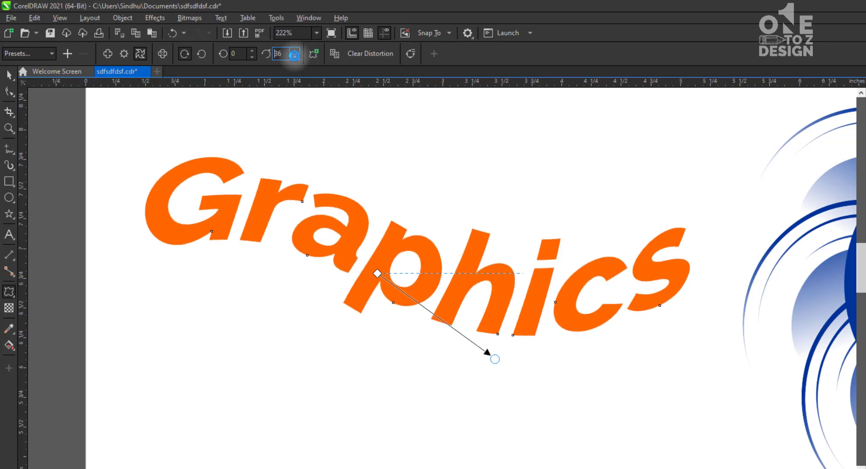
click(295, 52)
click(295, 52)
click(295, 52)
click(295, 51)
click(295, 51)
click(295, 51)
click(296, 52)
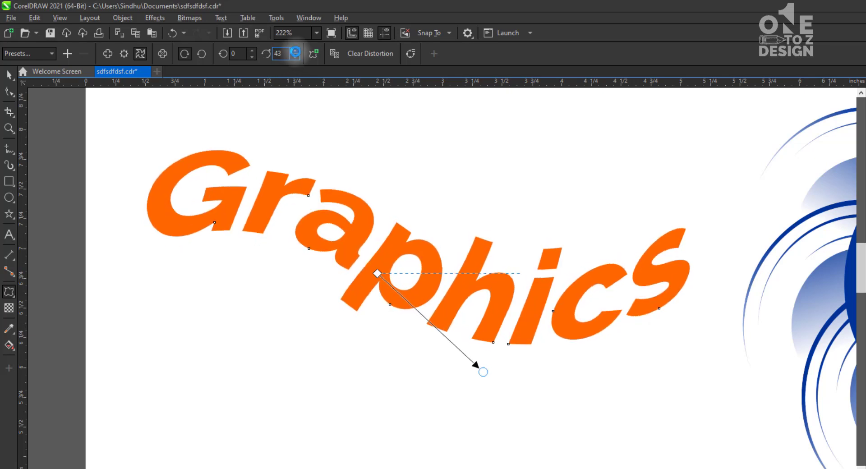
click(295, 51)
click(295, 51)
click(295, 51)
click(295, 51)
click(296, 52)
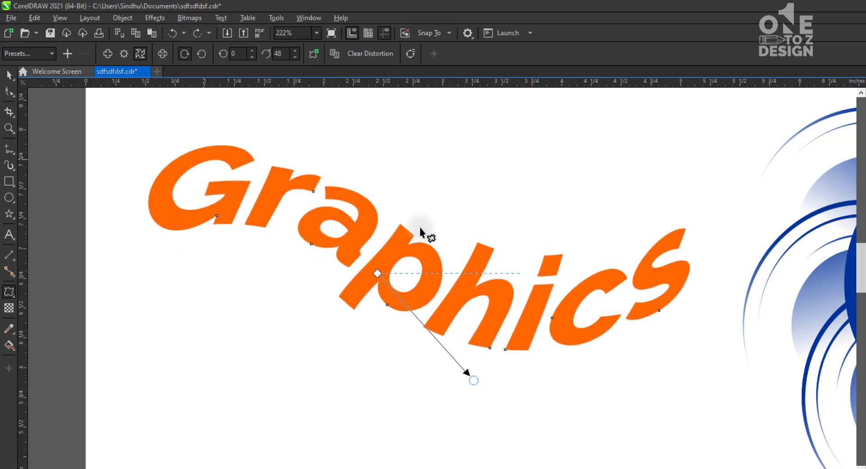
click(9, 75)
click(165, 167)
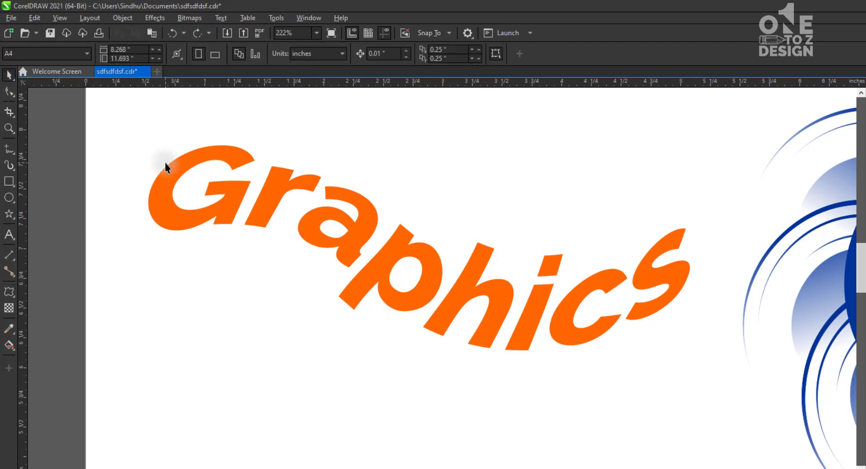
Enlarge the pair of mirrored green birds to about 4.2 inches wide between the flag and the Graphics text
scroll(165, 166, down, 3)
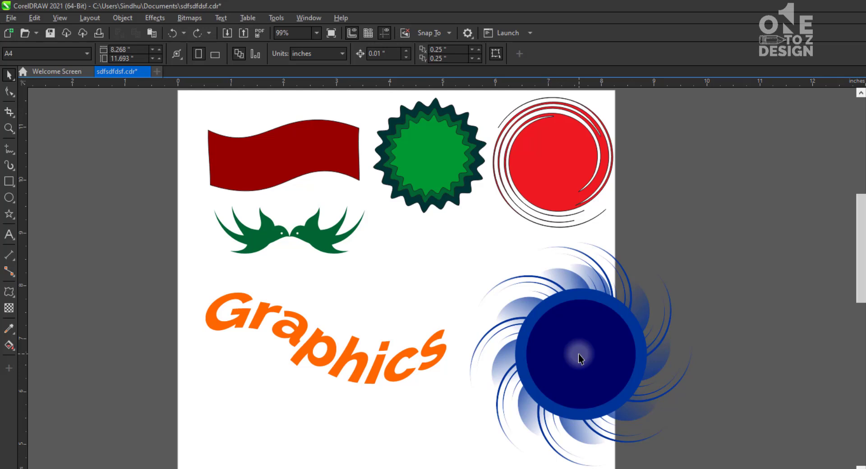
click(343, 256)
drag(369, 258, 346, 266)
click(342, 296)
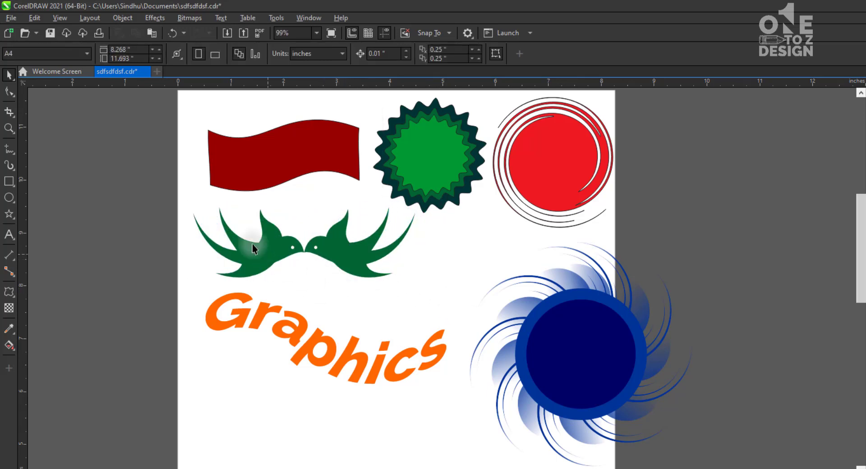